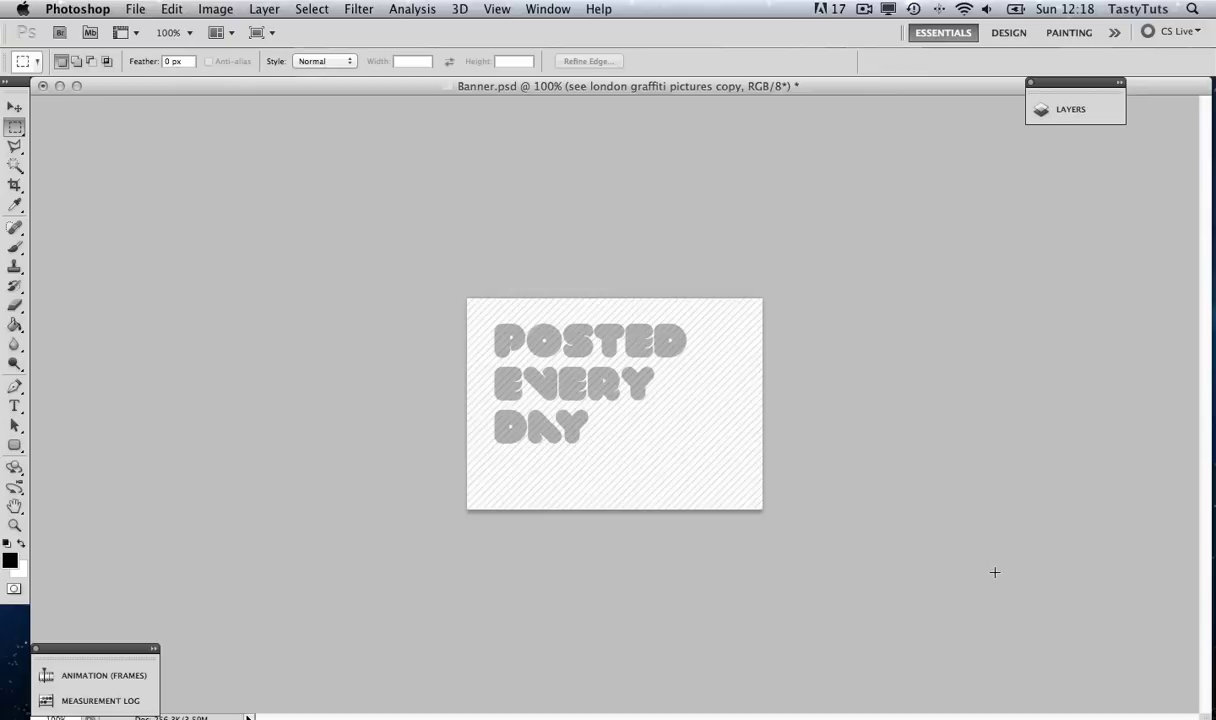
Step: Step through Banner.psd's frames: graffiti photos, FOLLOW ON TWITTER / CLICK HERE, TastyTuts logo, SEE LONDON GRAFFITI PICTURES
key(super+z)
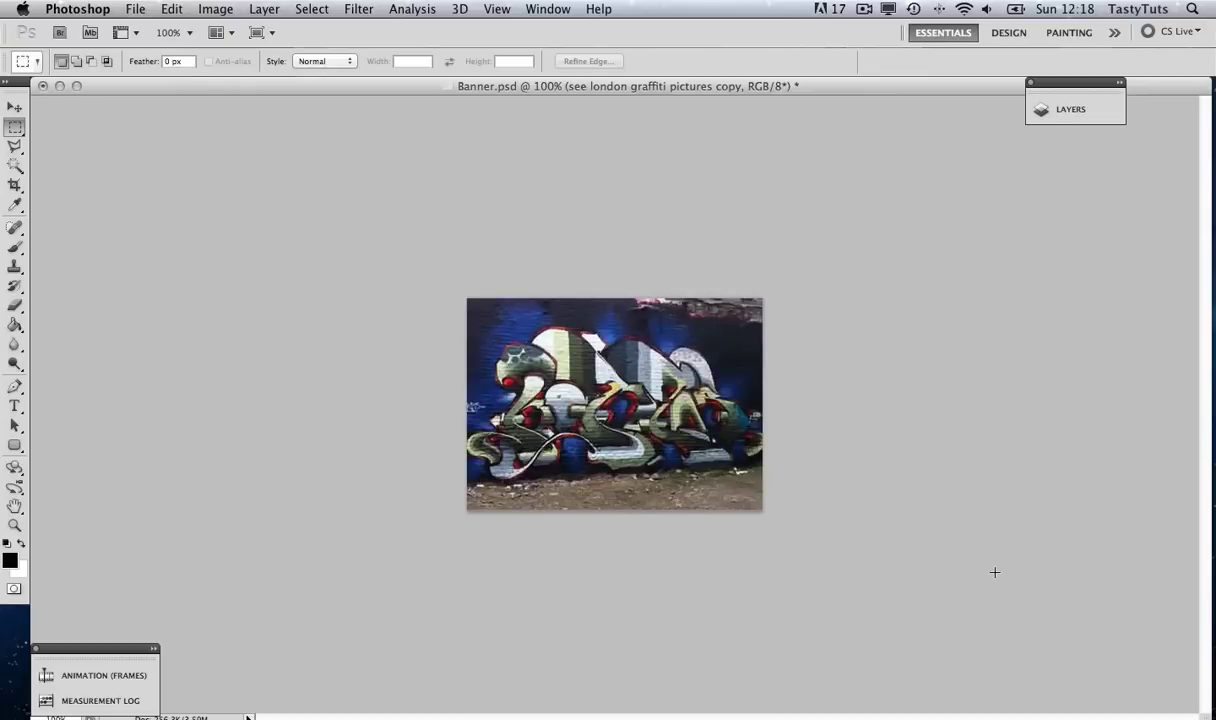
key(super+alt+z)
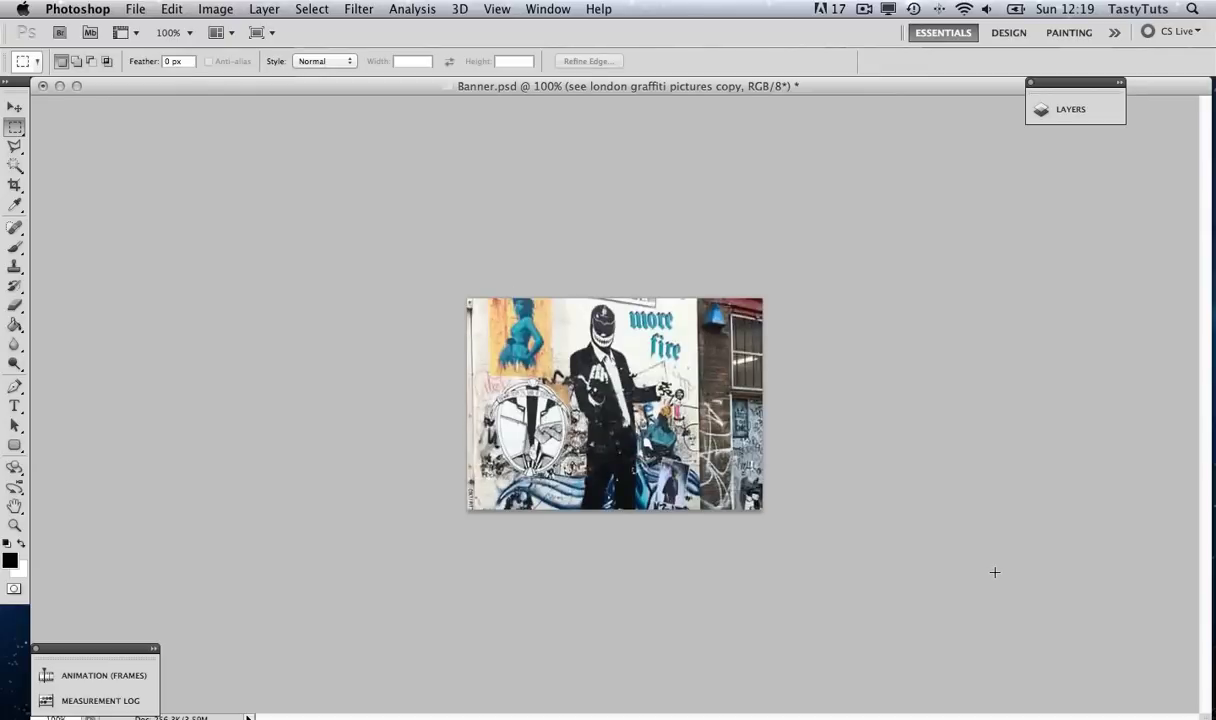
key(super+alt+z)
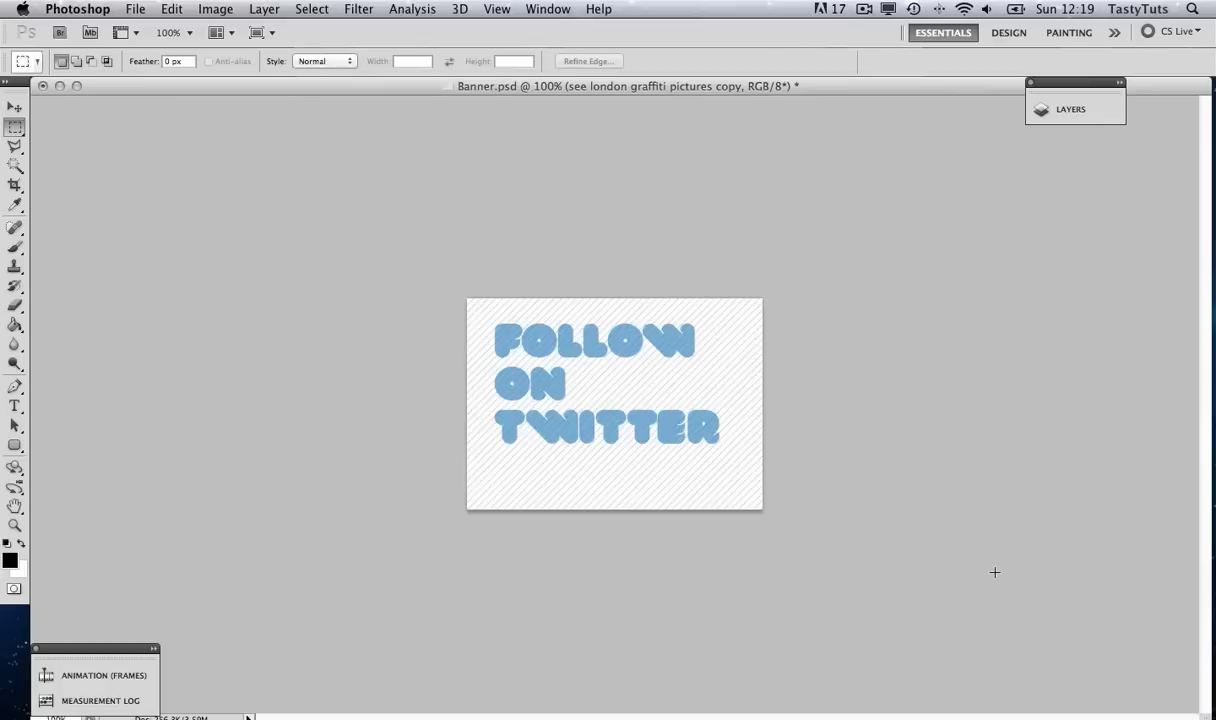
key(super+shift+z)
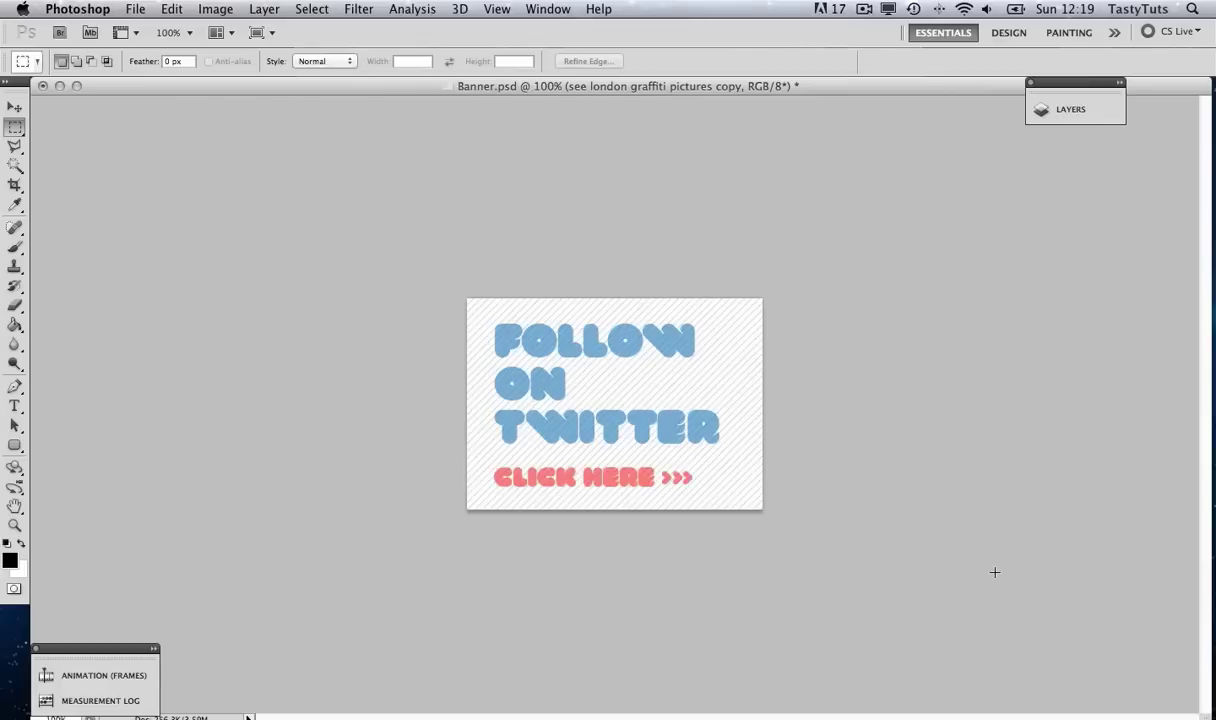
key(super+alt+z)
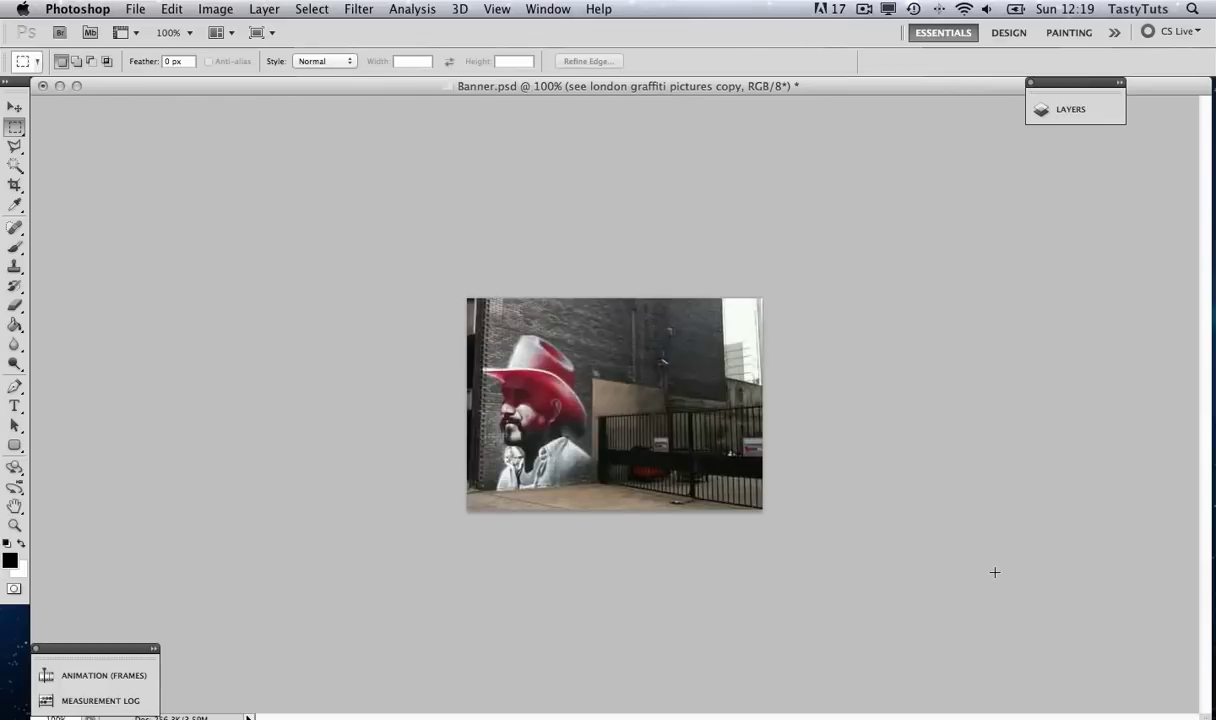
key(super+alt+z)
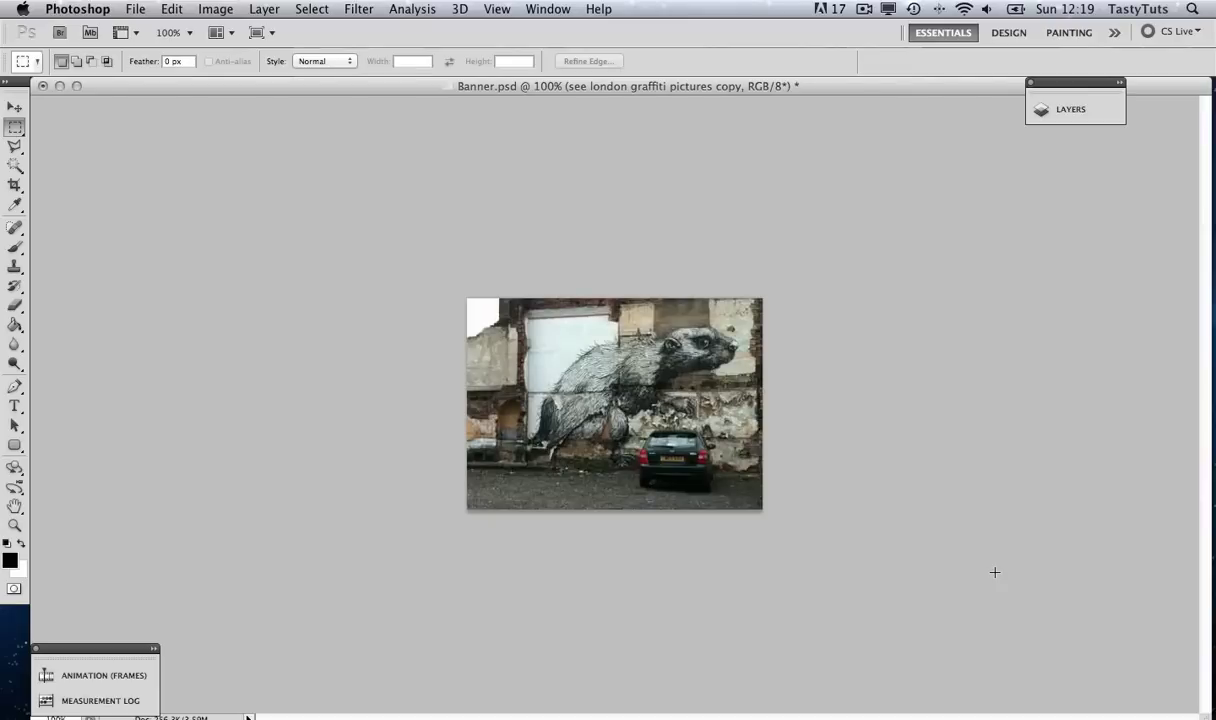
key(super+alt+z)
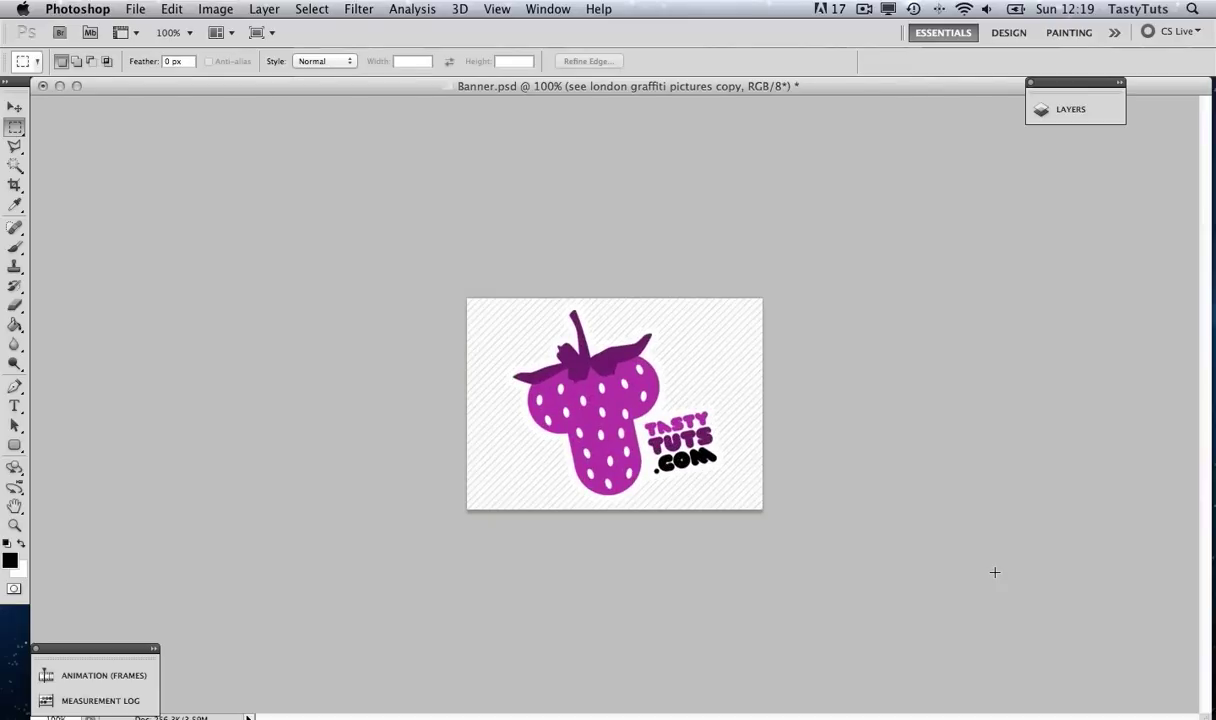
key(super+alt+z)
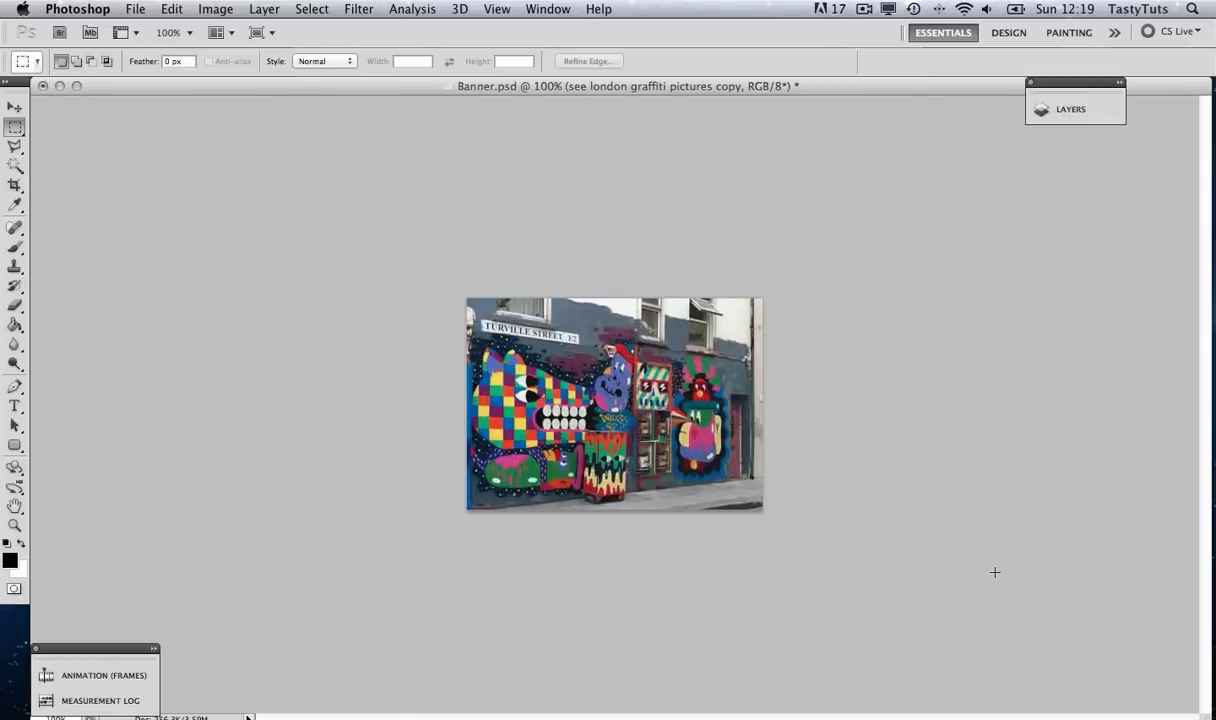
key(super+alt+z)
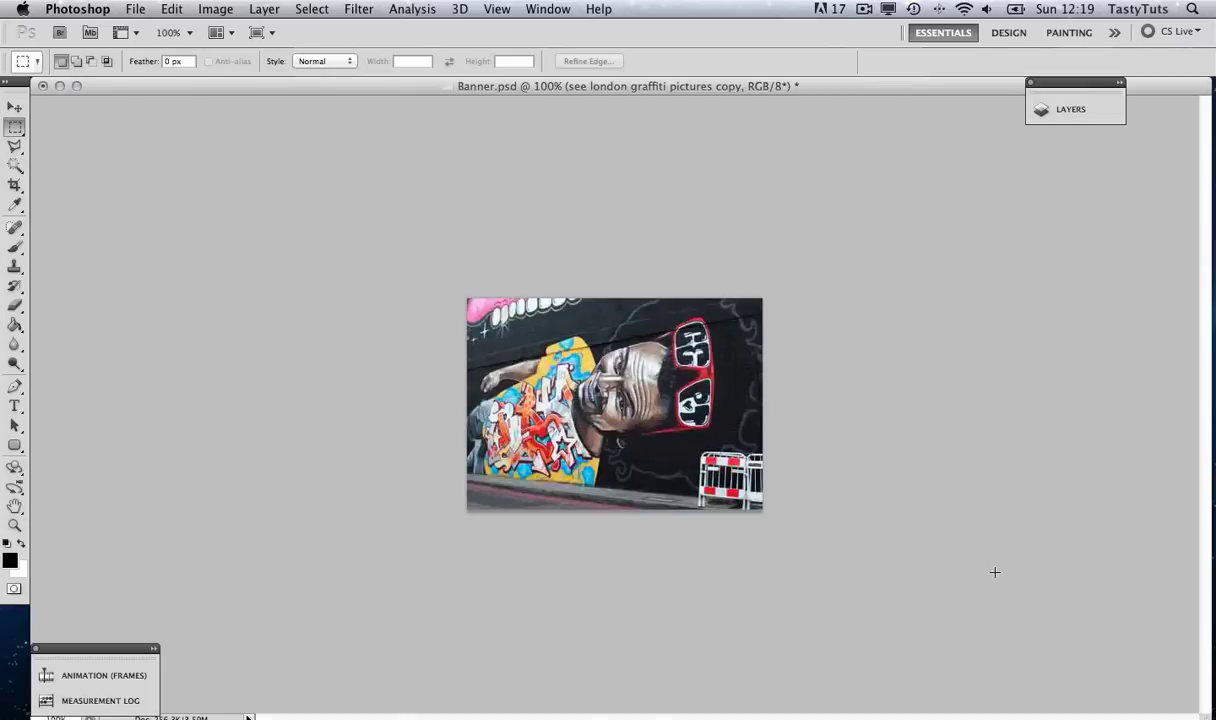
key(super+alt+z)
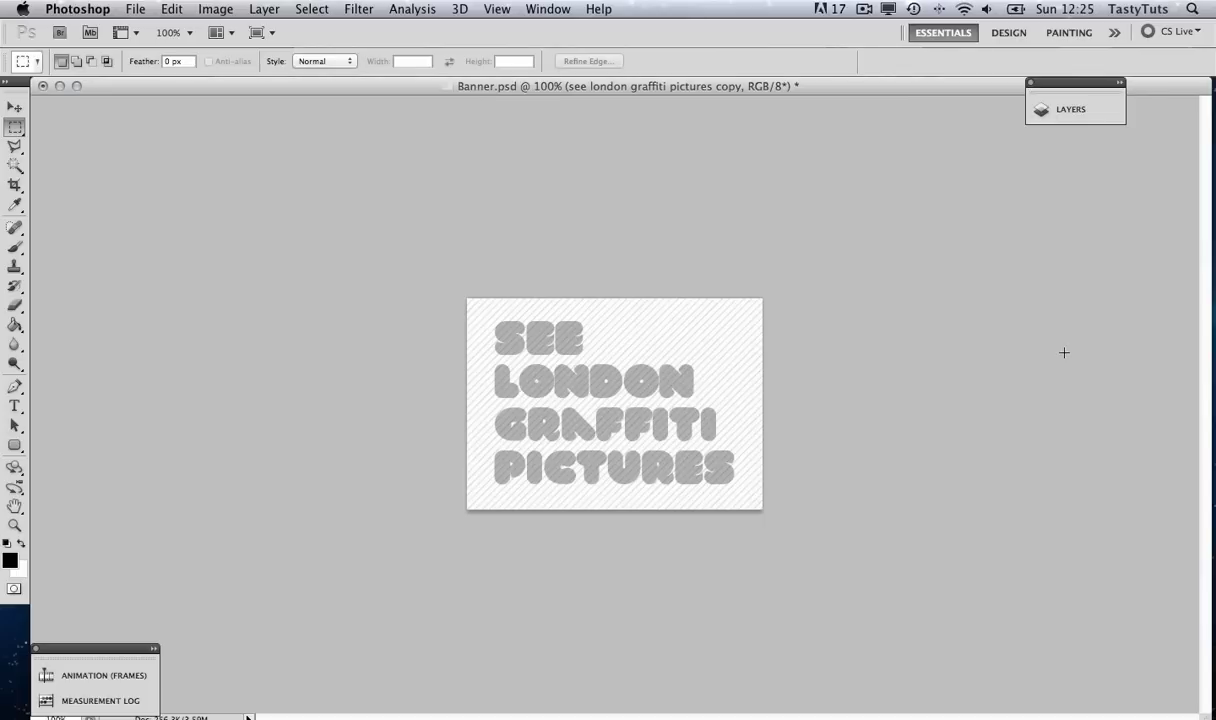
key(super+alt+z)
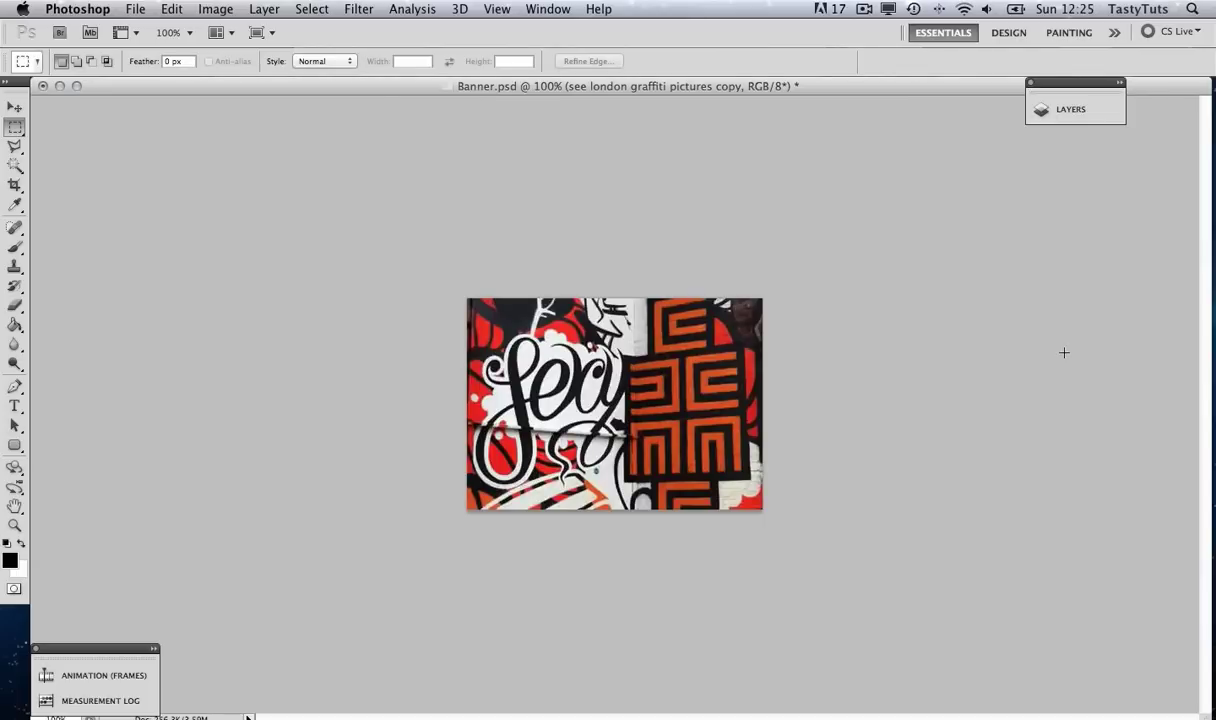
Step: Expand the Animation frames timeline and the Layers panel to show all 16 timed frames and layers
click(100, 675)
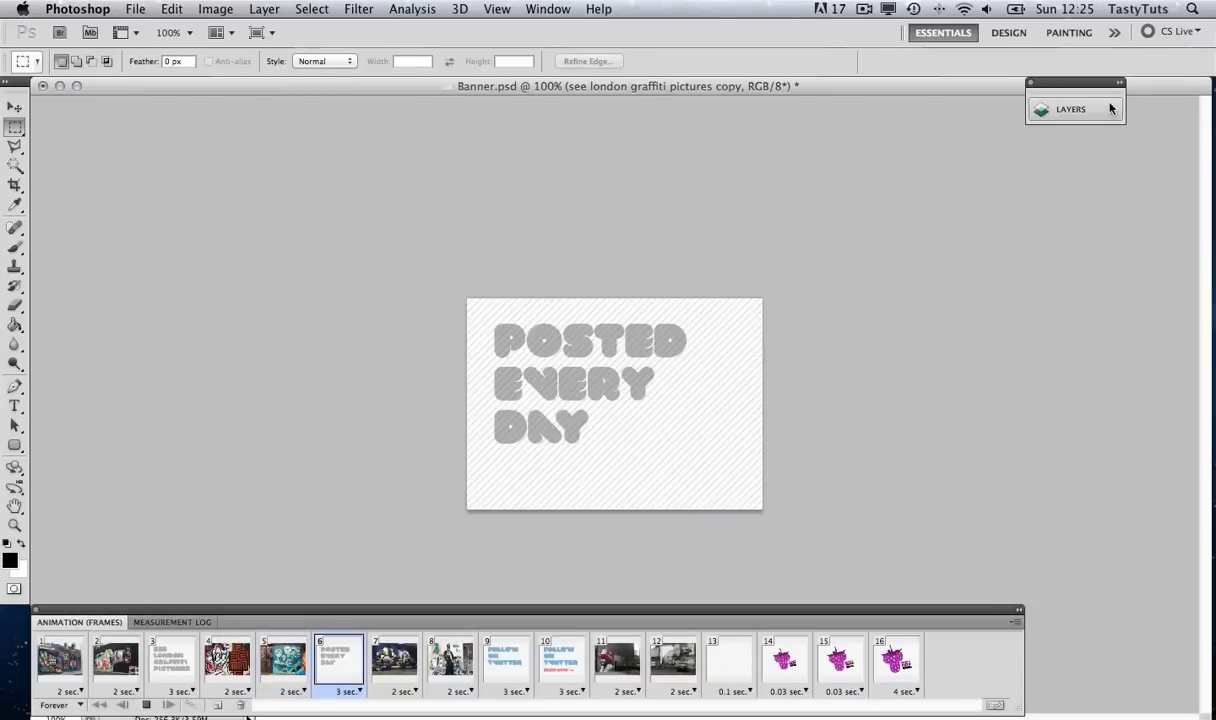
click(1064, 81)
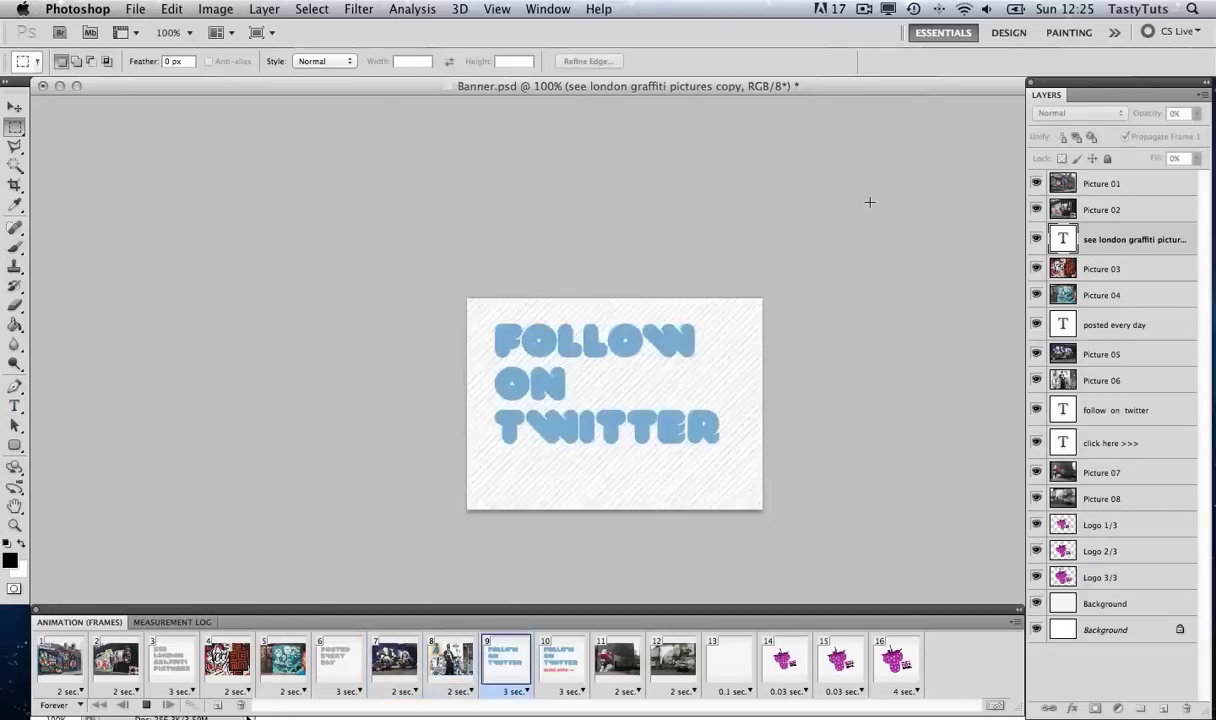
click(547, 10)
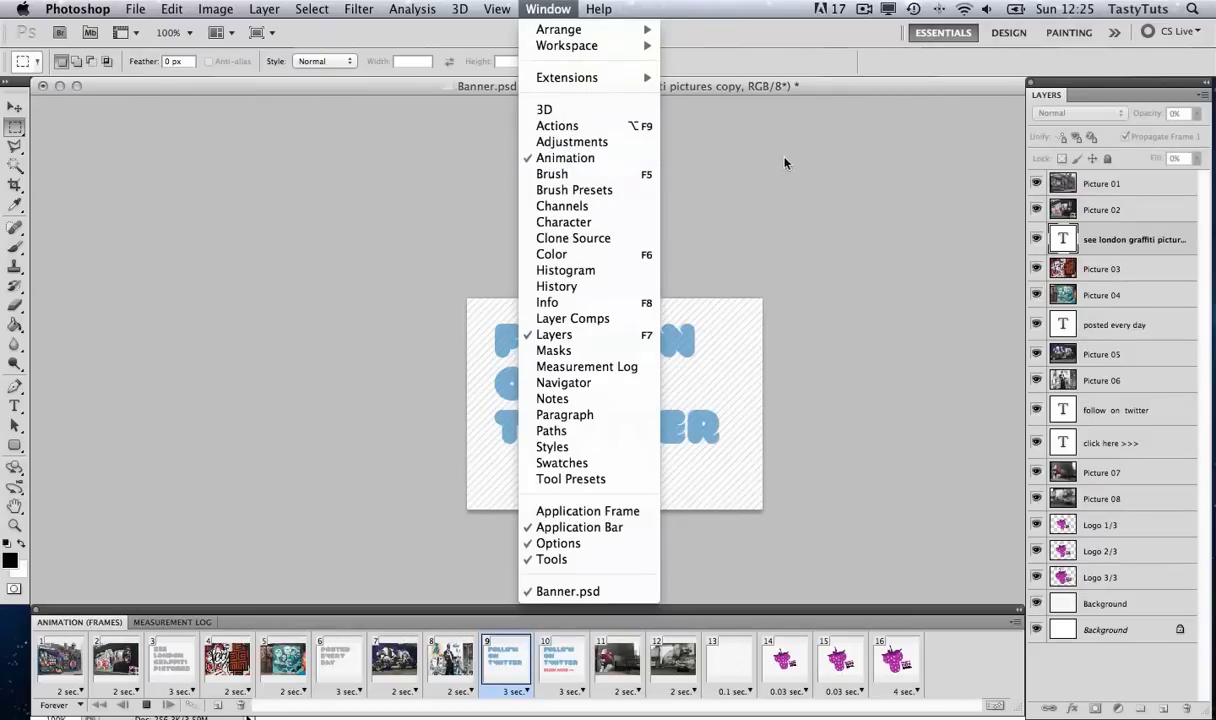
click(754, 149)
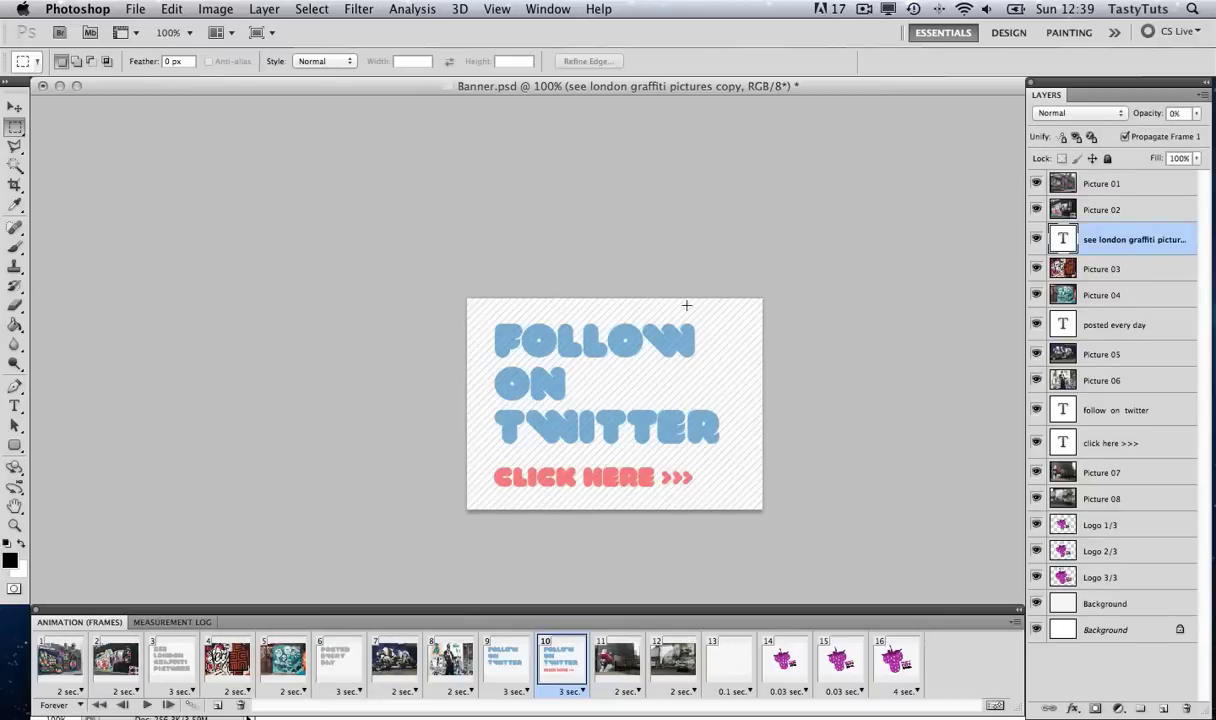
Step: Create a new blank white document, Untitled-1, 350 pixels wide by 250 pixels high
click(133, 10)
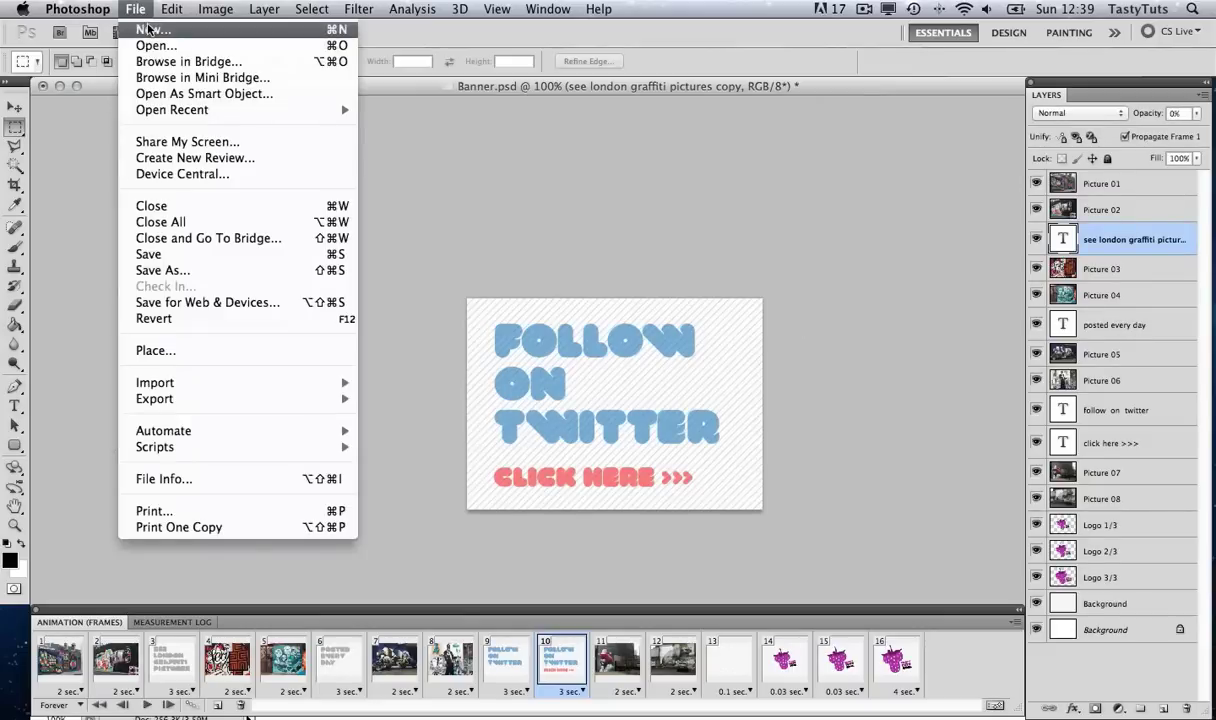
click(653, 156)
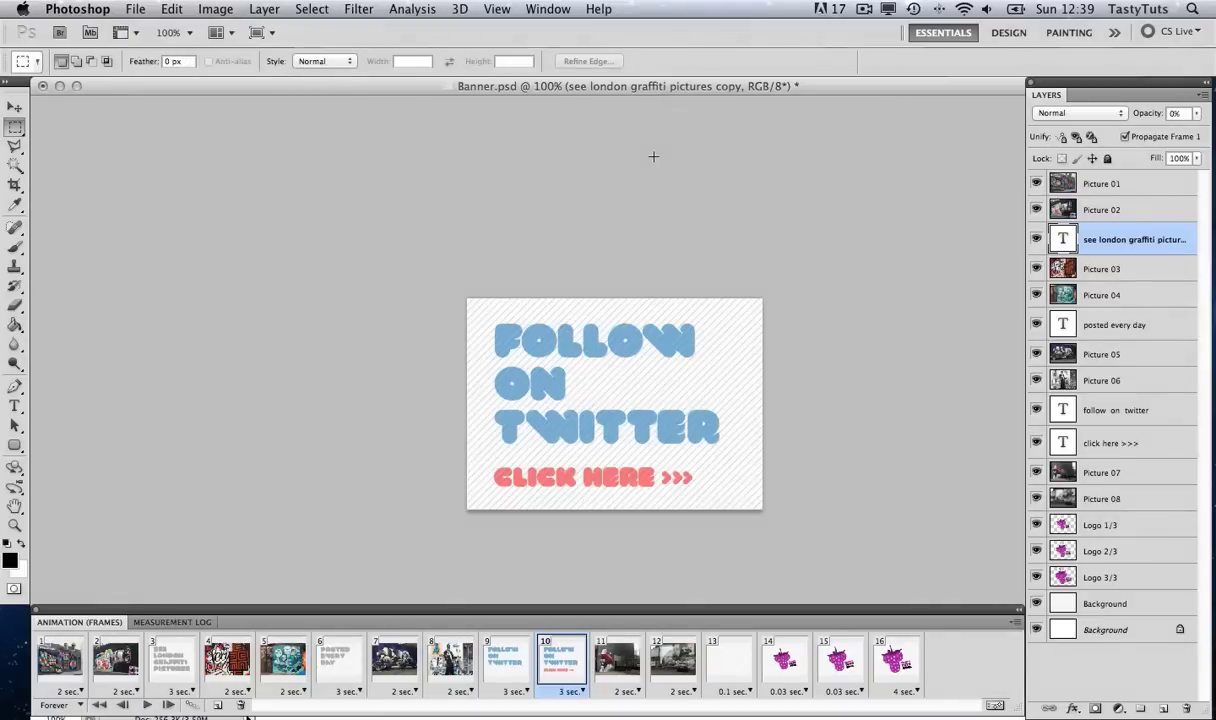
key(super+n)
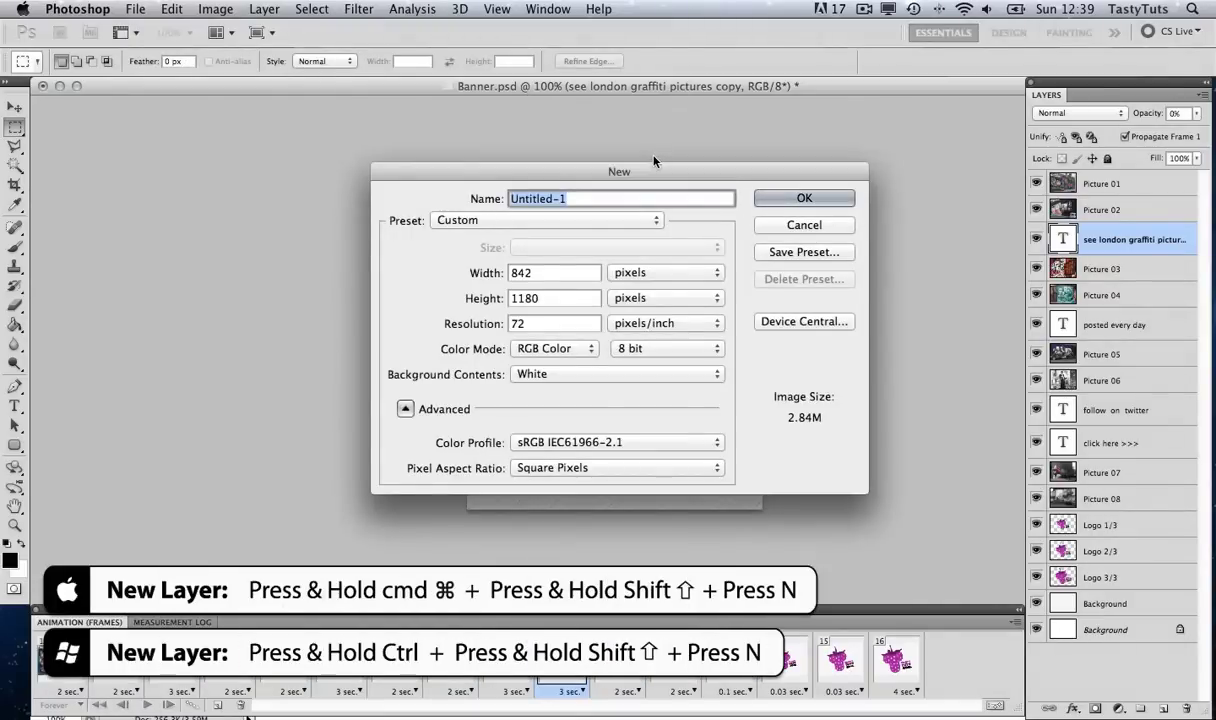
click(508, 279)
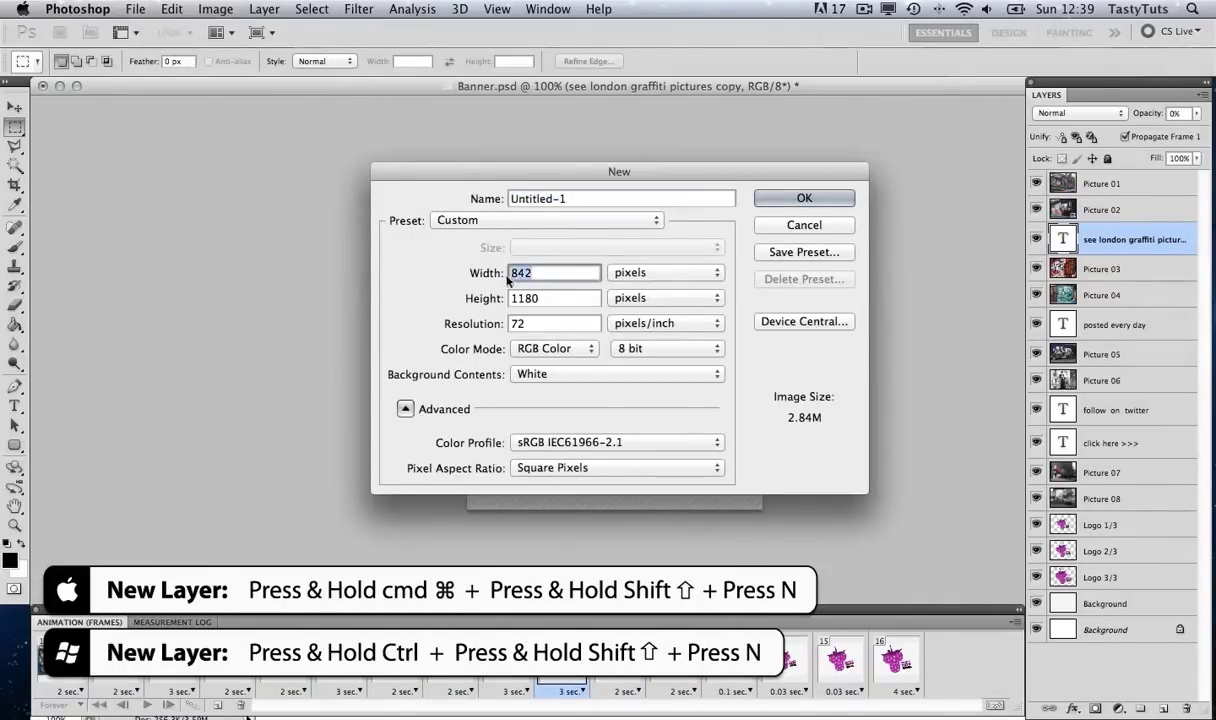
text(350)
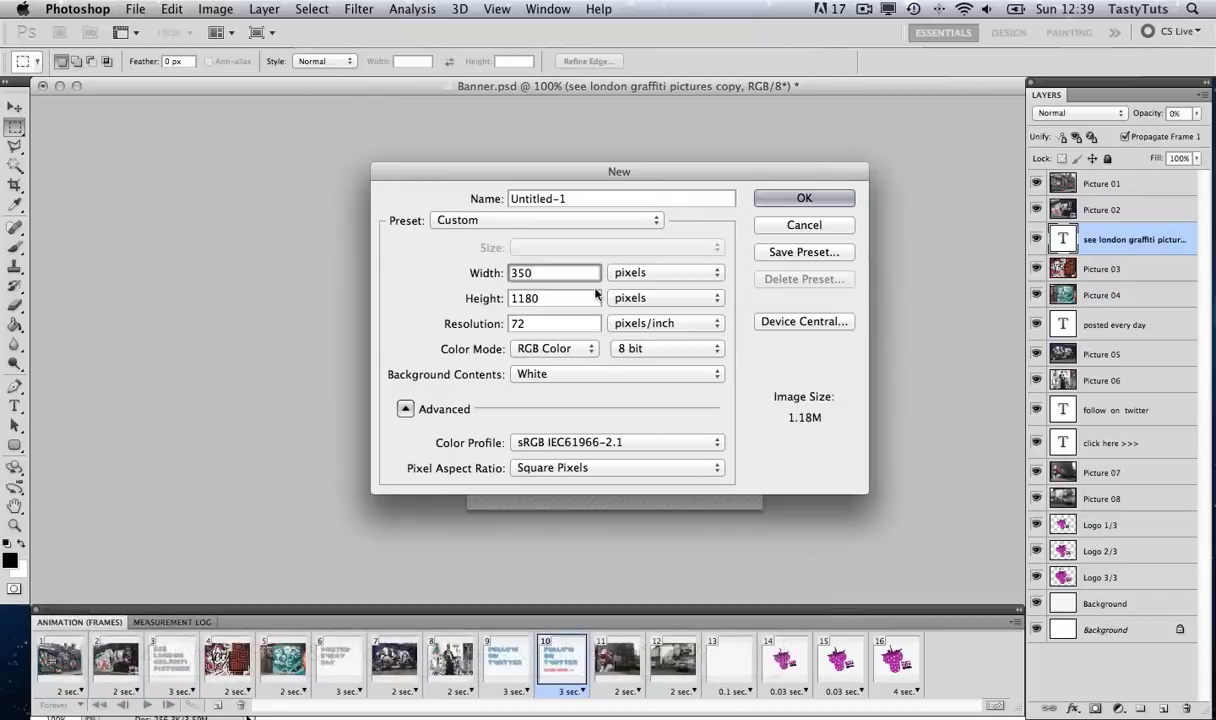
click(572, 298)
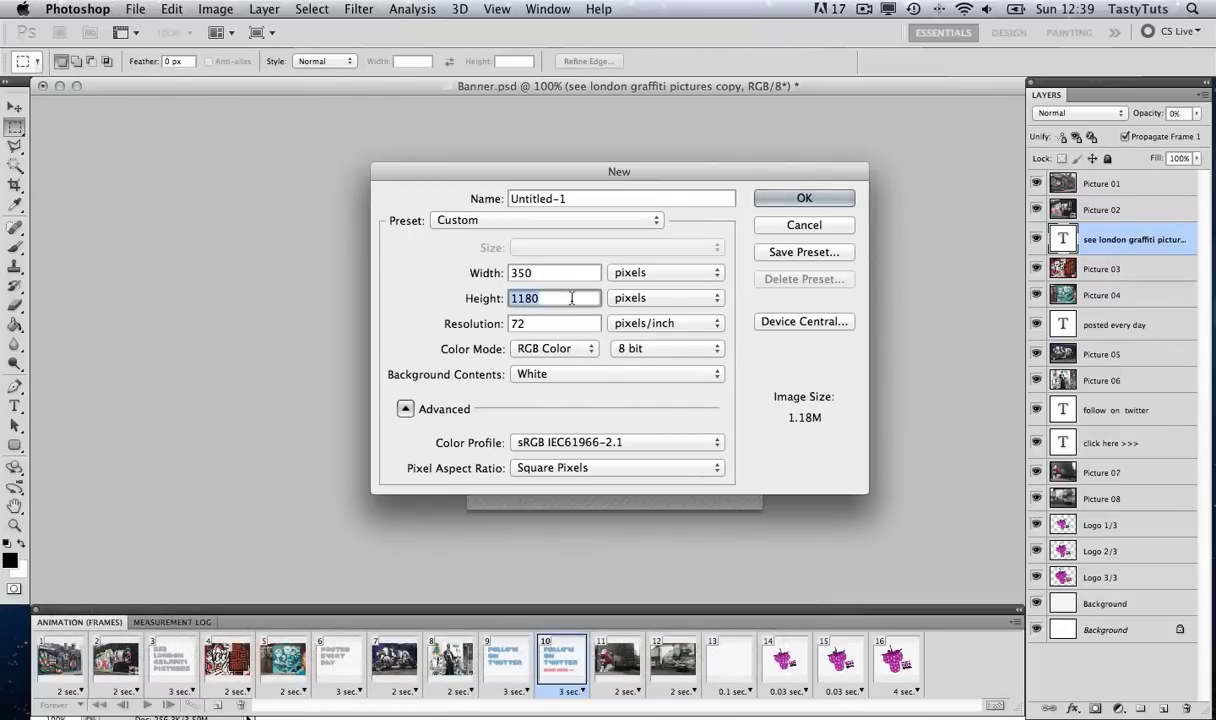
text(250)
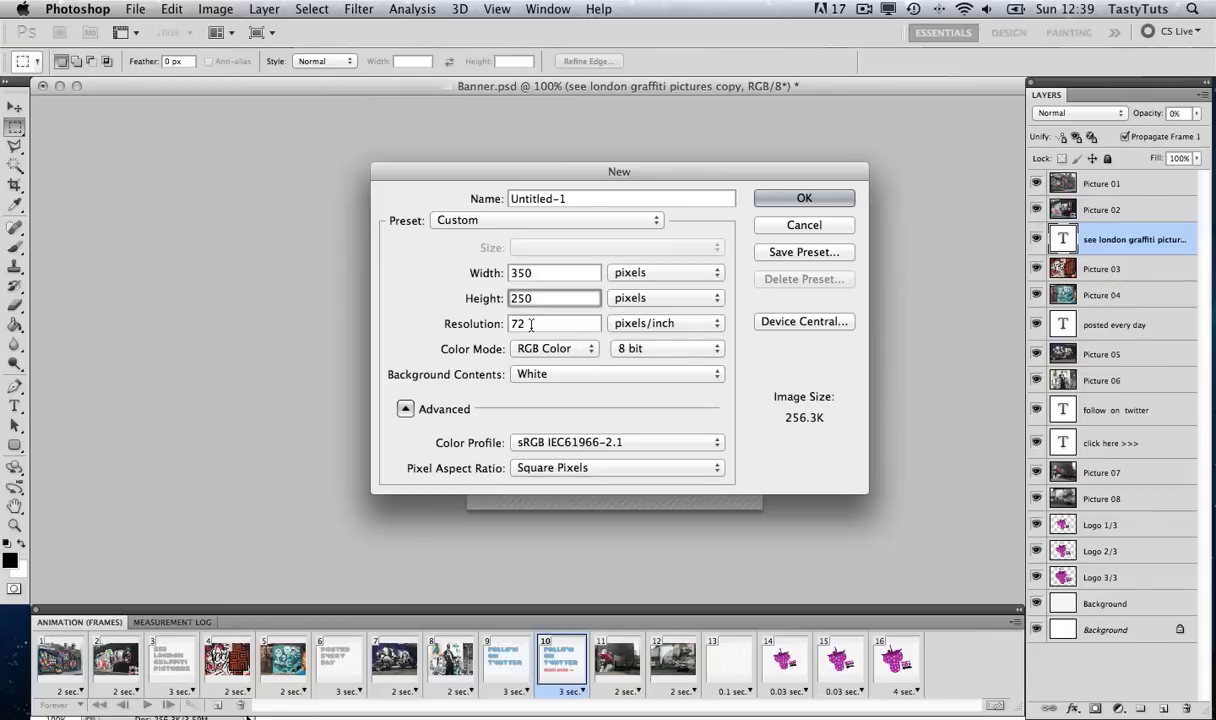
click(800, 198)
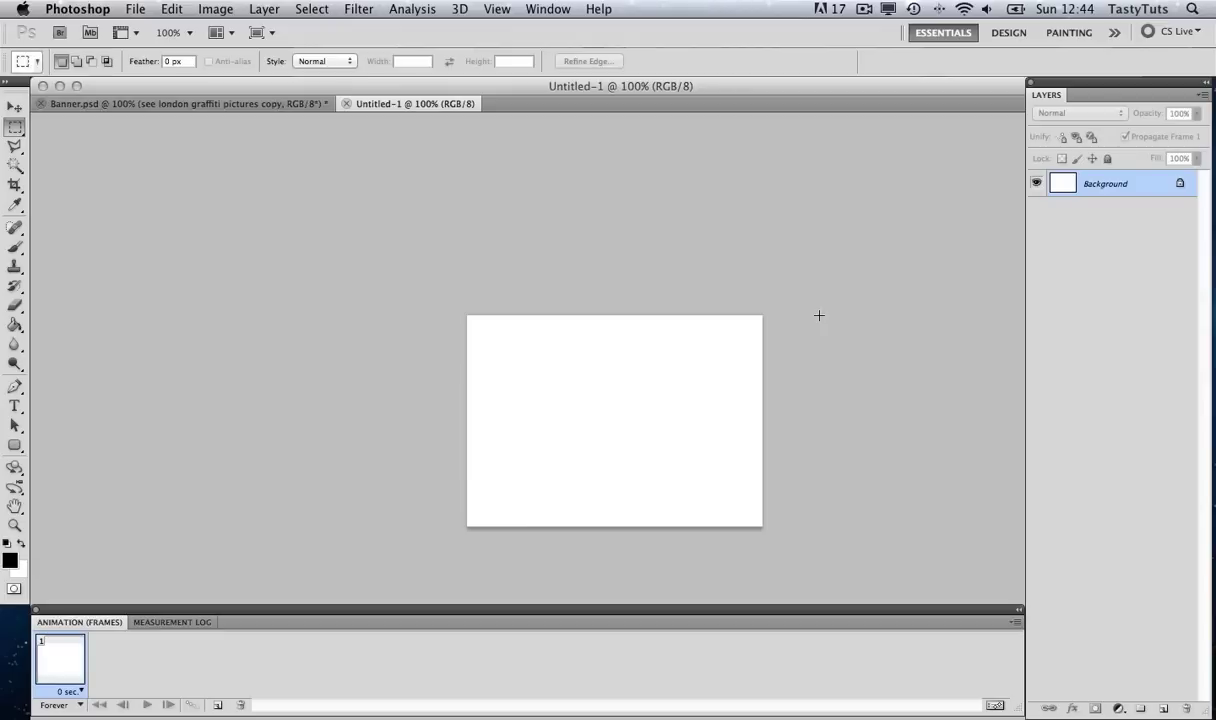
key(super+Tab)
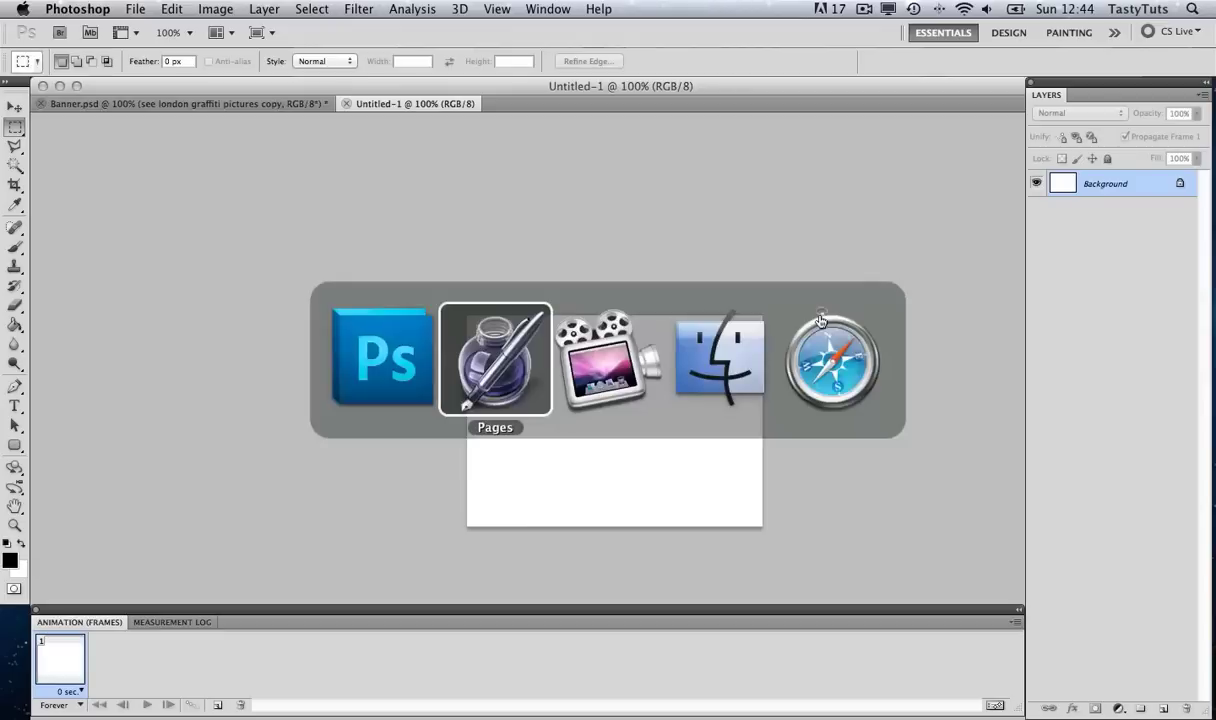
Step: Review the Pages image sequence plan down to FRAME 13 – Logo Flash, then return to Photoshop
scroll(563, 280, down, 5)
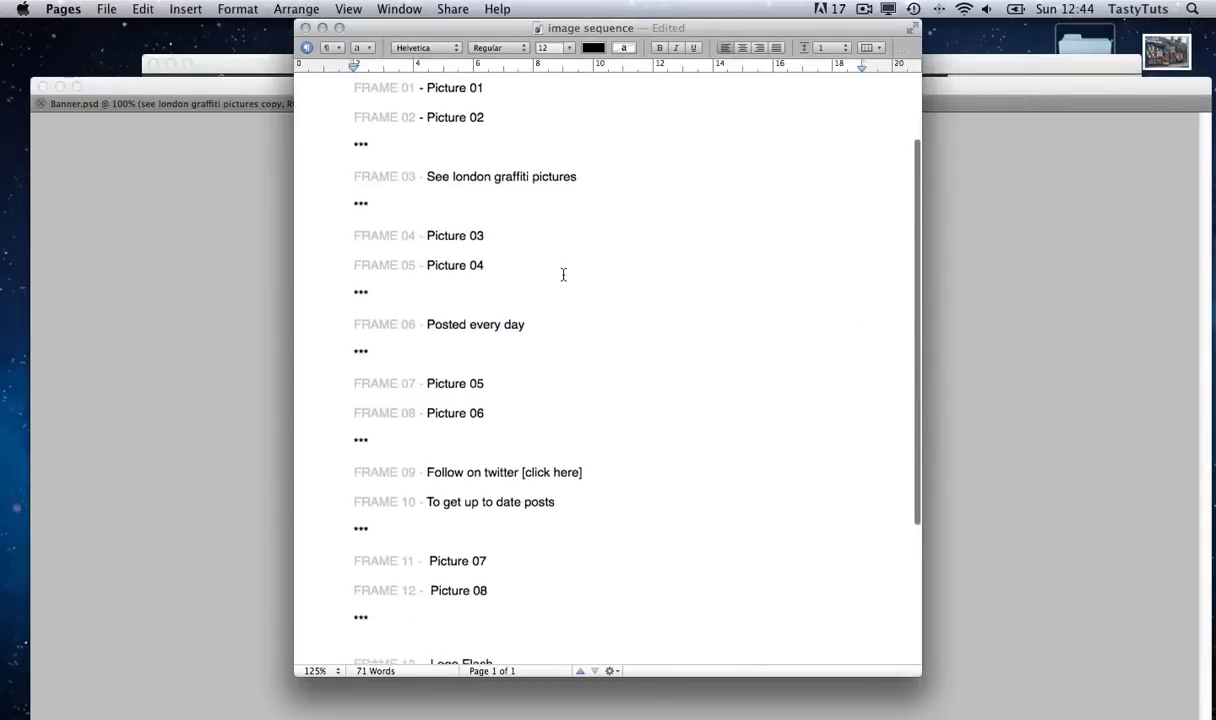
scroll(562, 272, up, 5)
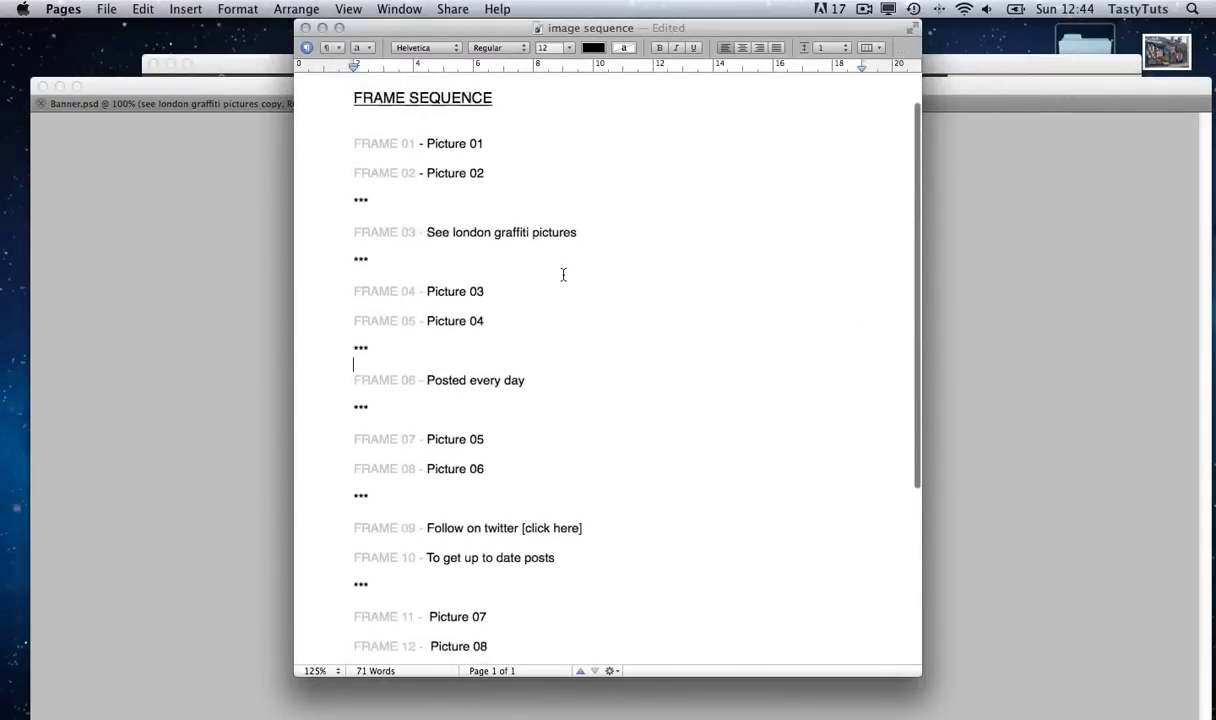
scroll(470, 180, down, 4)
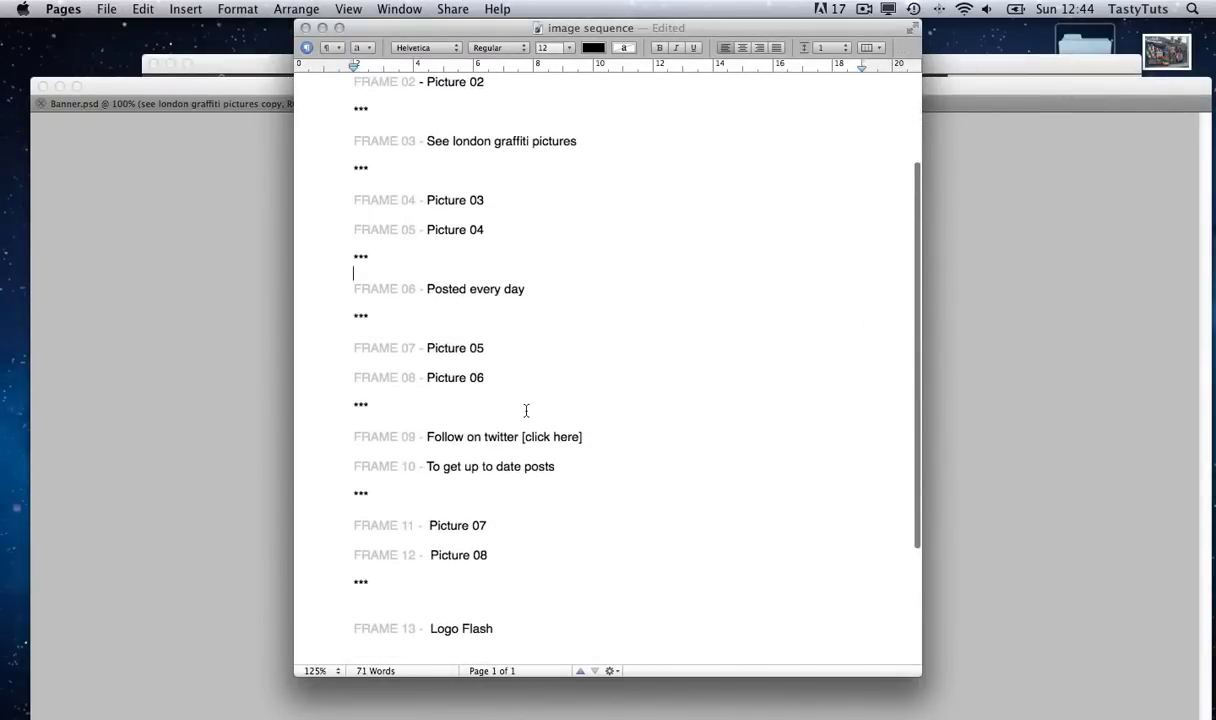
scroll(588, 543, down, 1)
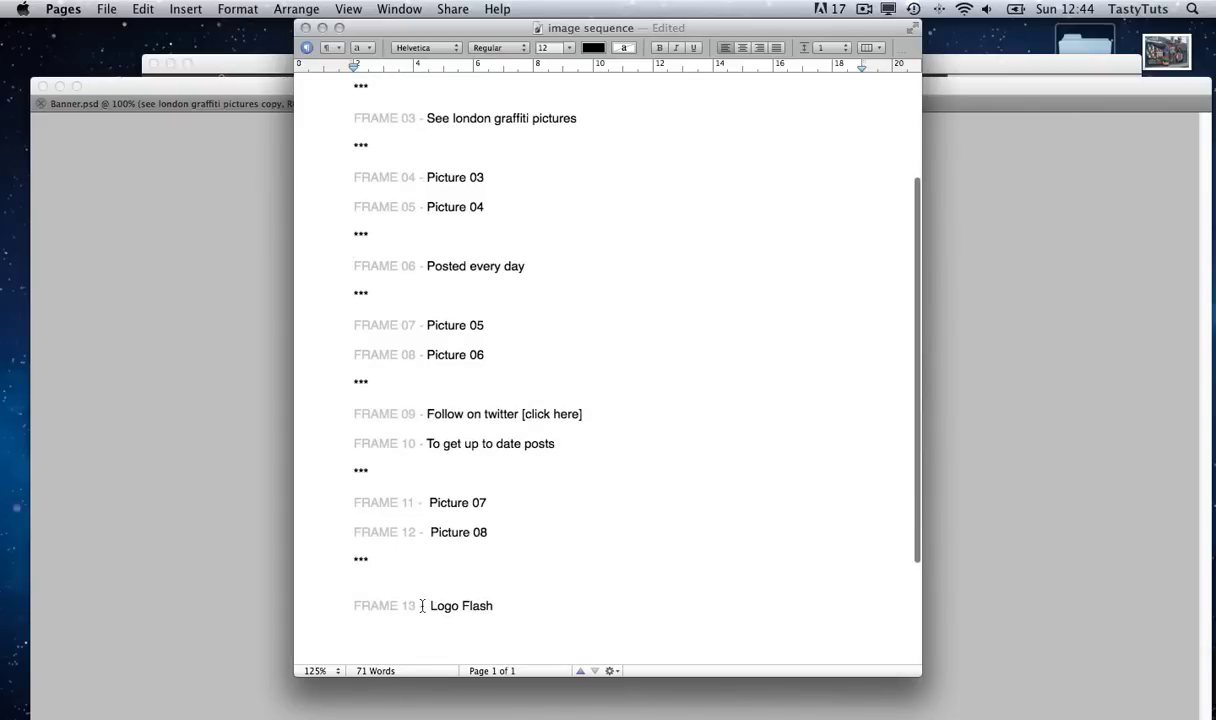
scroll(467, 546, up, 6)
scroll(483, 553, up, 1)
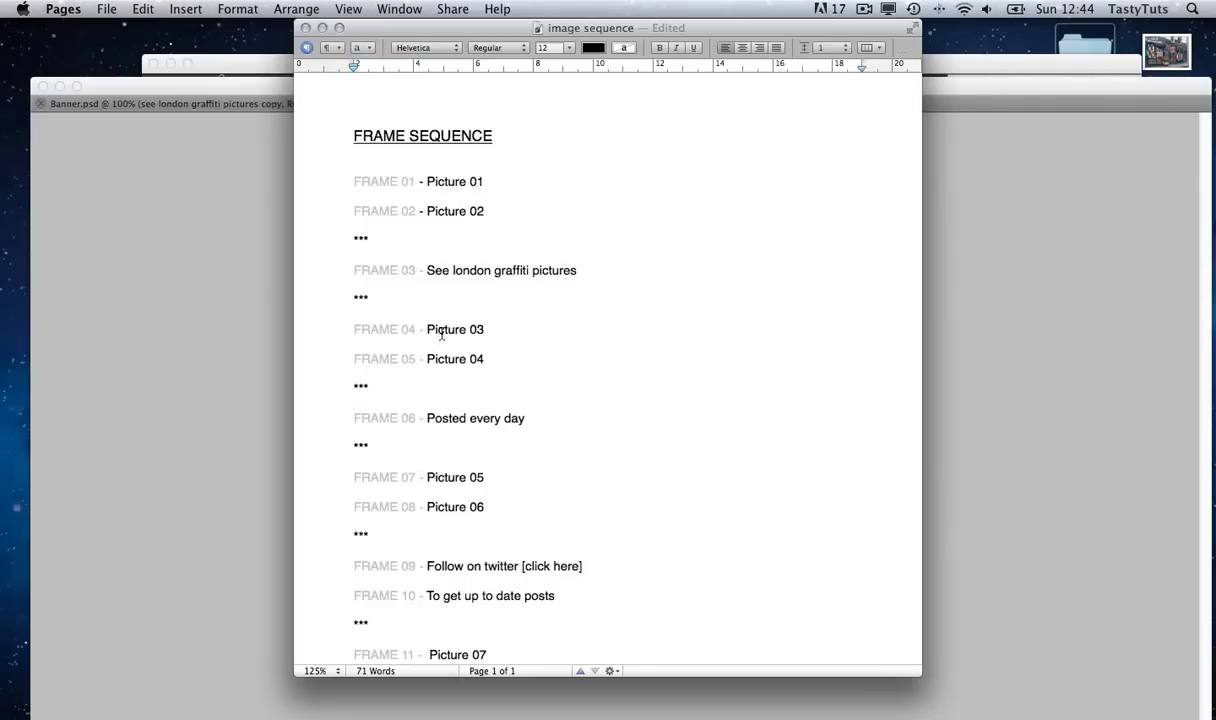
scroll(515, 323, down, 1)
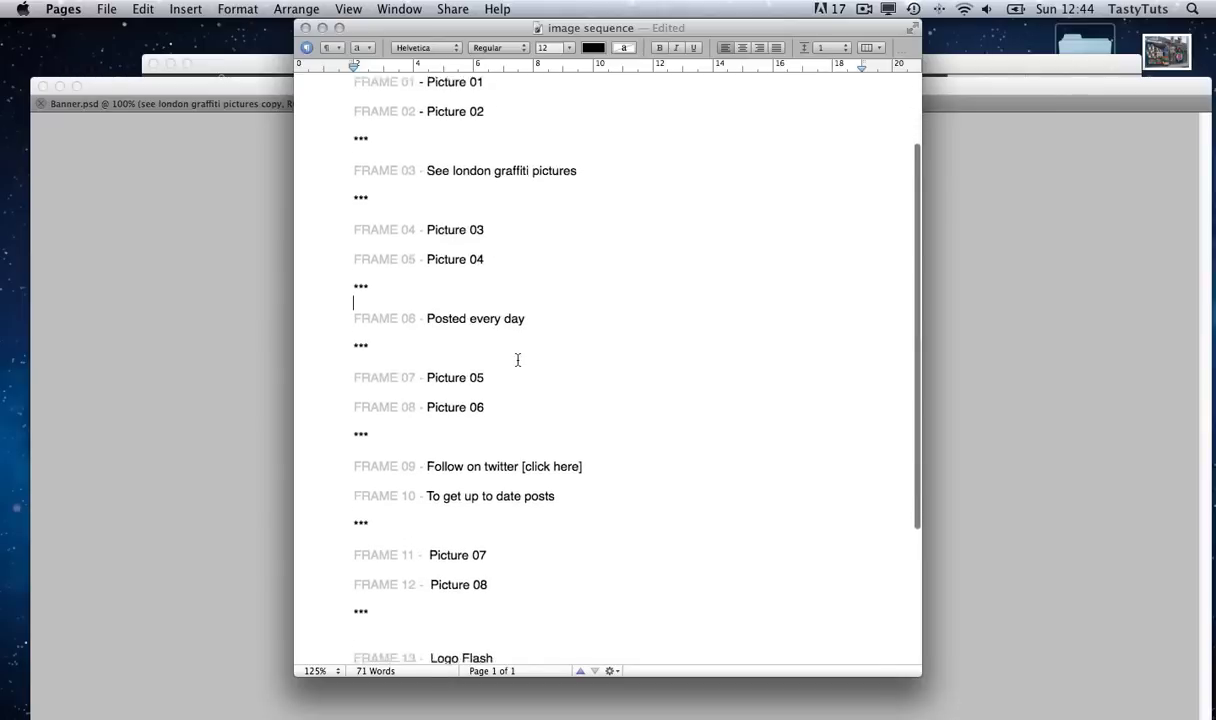
scroll(516, 358, down, 3)
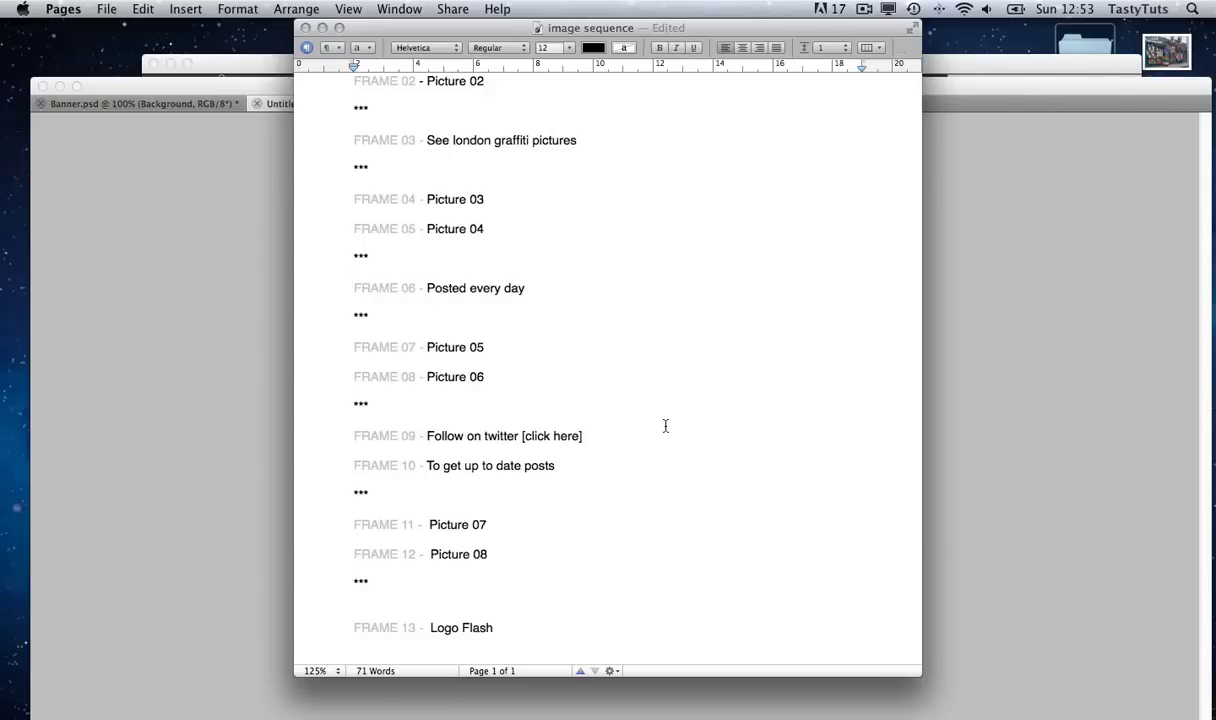
scroll(665, 426, up, 5)
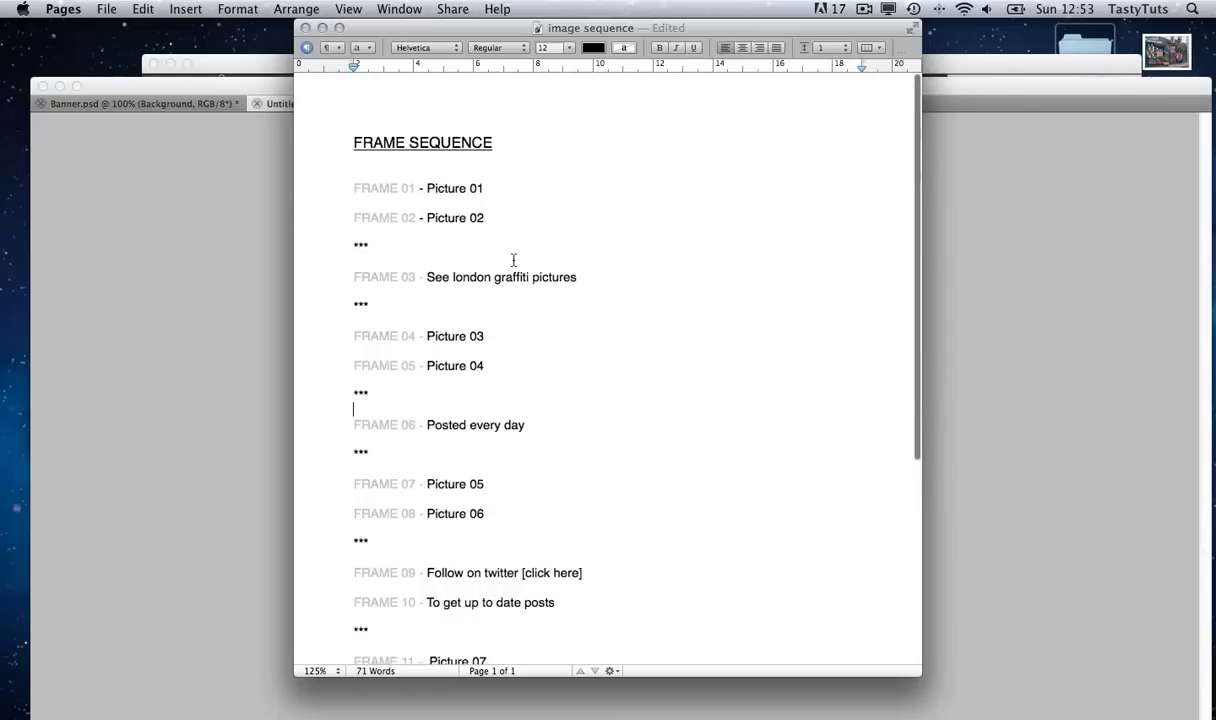
scroll(621, 269, down, 5)
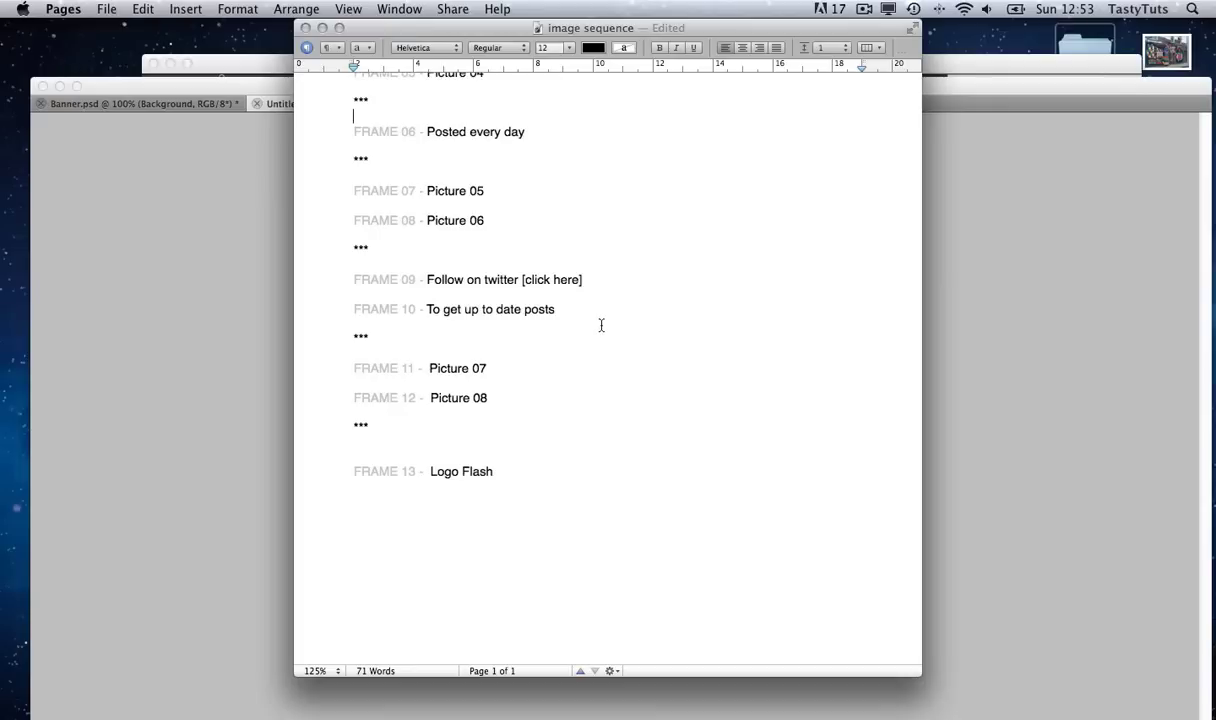
key(super+Tab)
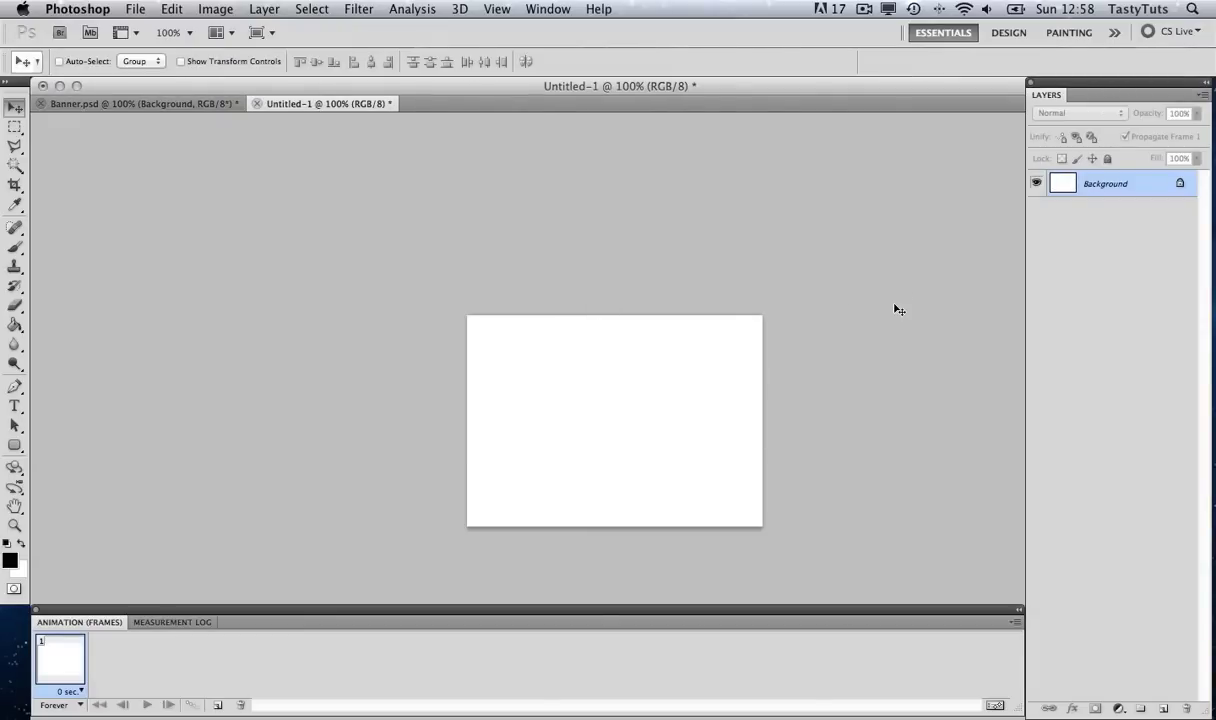
Step: Open the desktop Banner pics folder to check picture_01–08.jpg and background.jpg, then return to Photoshop
key(super+Tab)
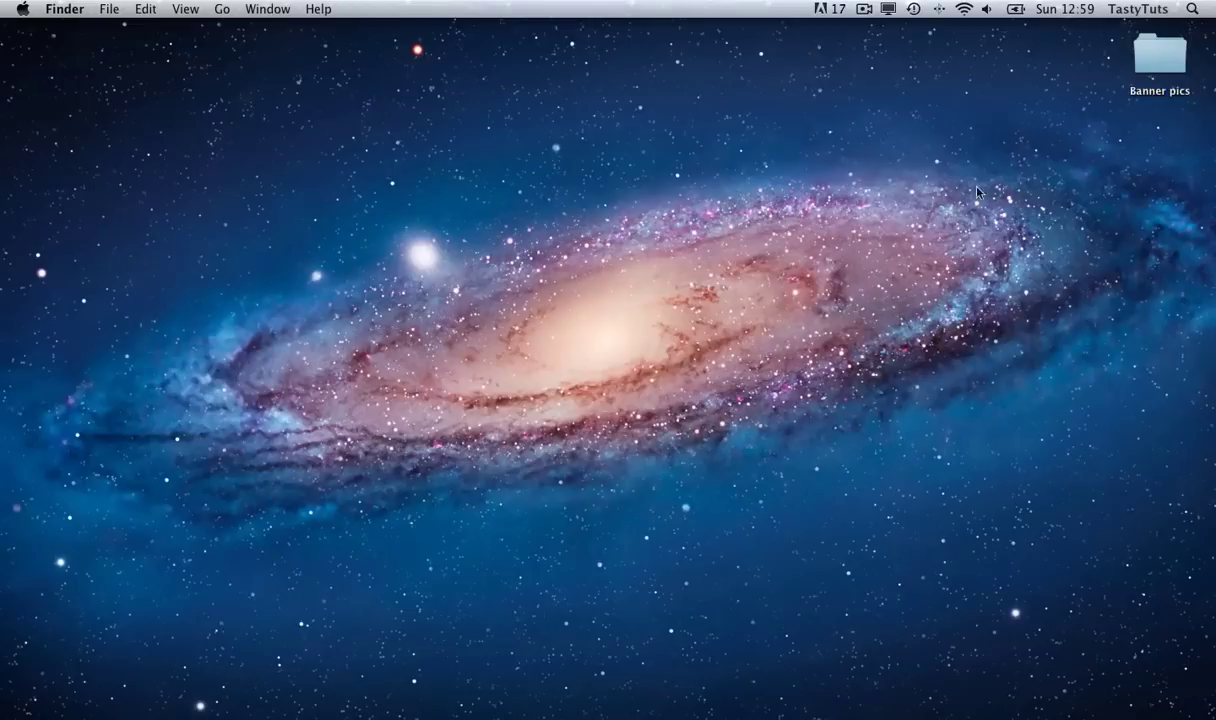
double_click(1156, 58)
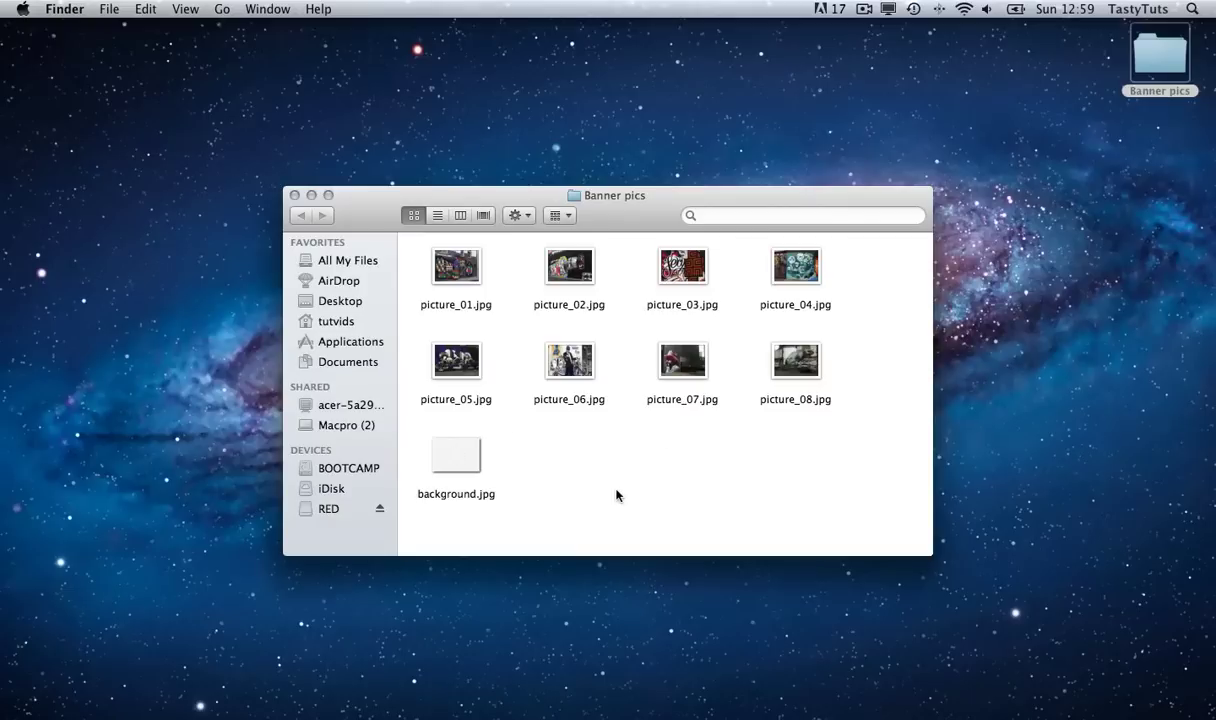
key(super+Tab)
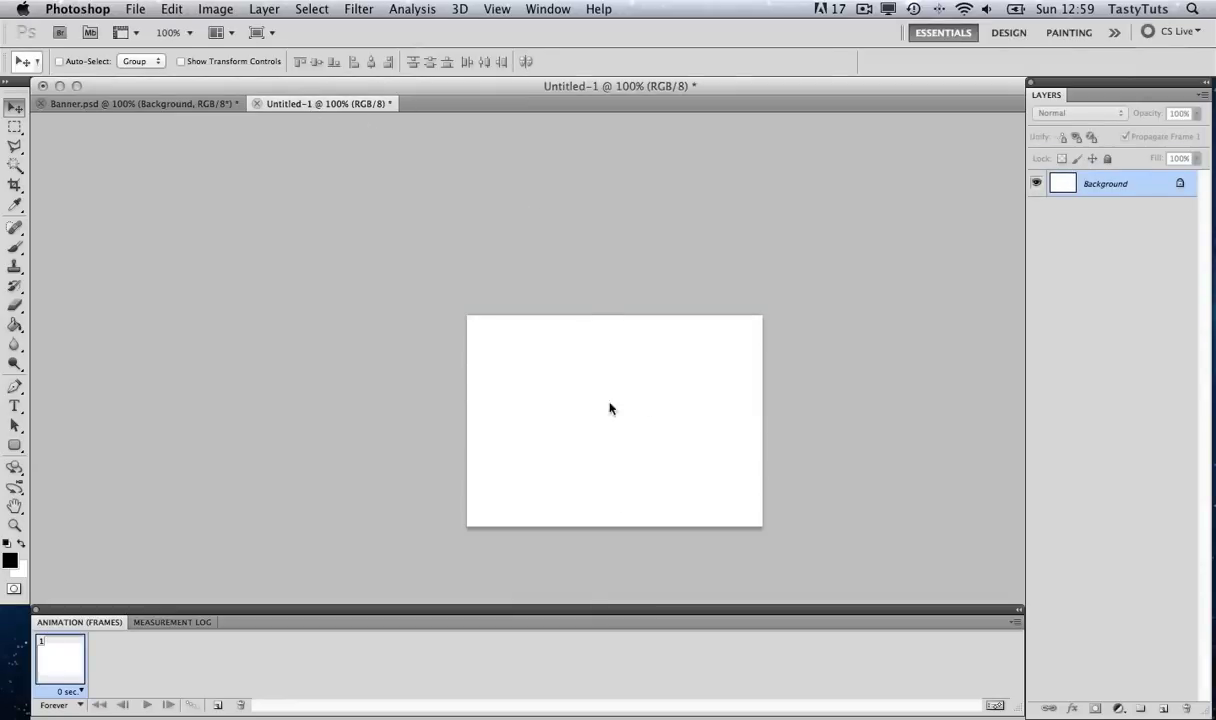
Step: Place picture_08.jpg and picture_07.jpg into Untitled-1 as layers
click(137, 9)
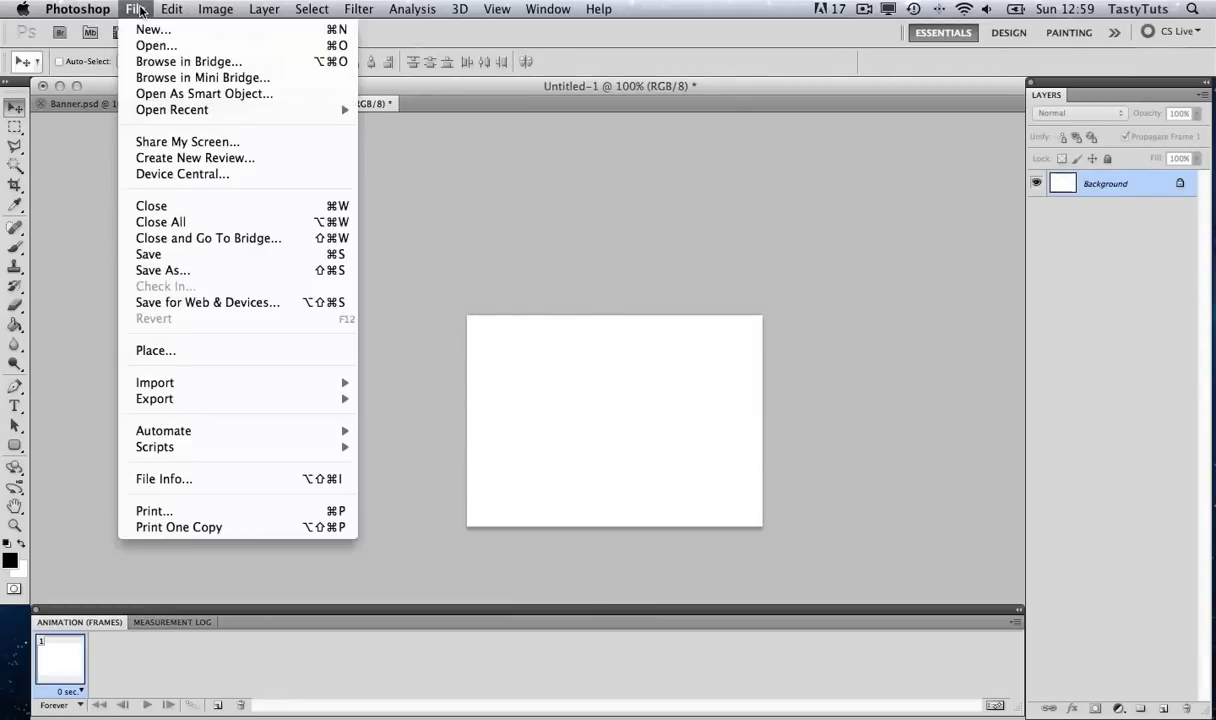
click(205, 349)
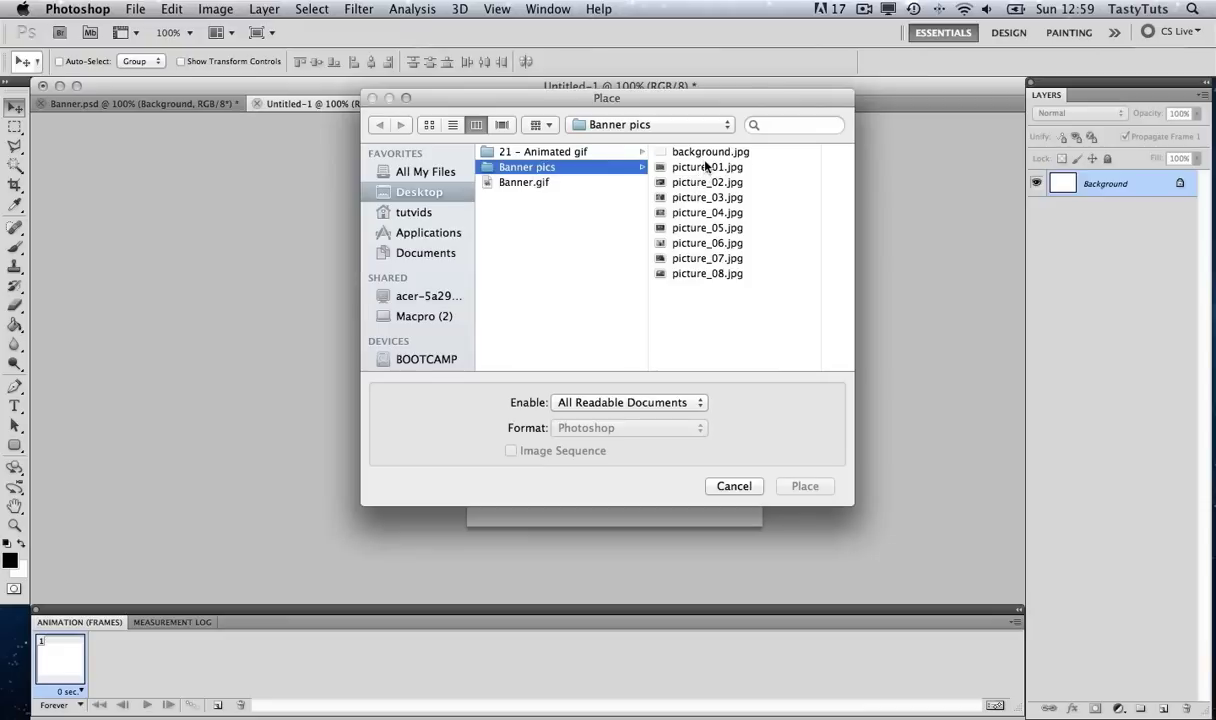
double_click(705, 274)
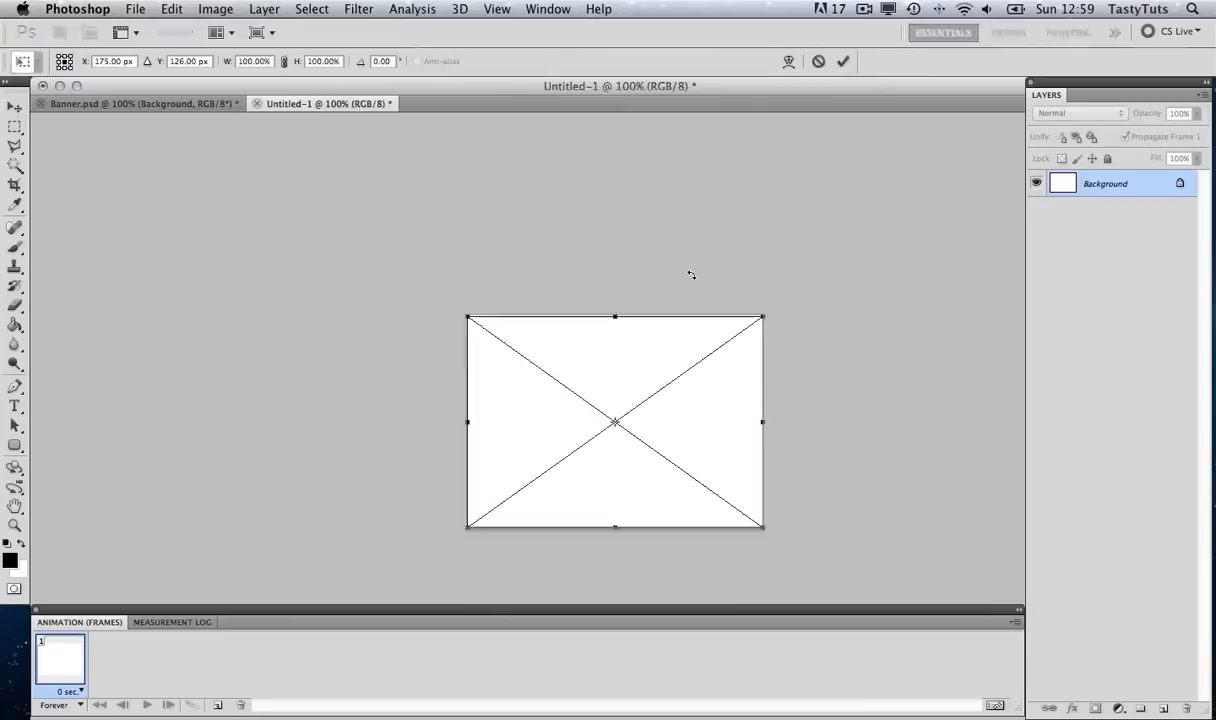
key(Return)
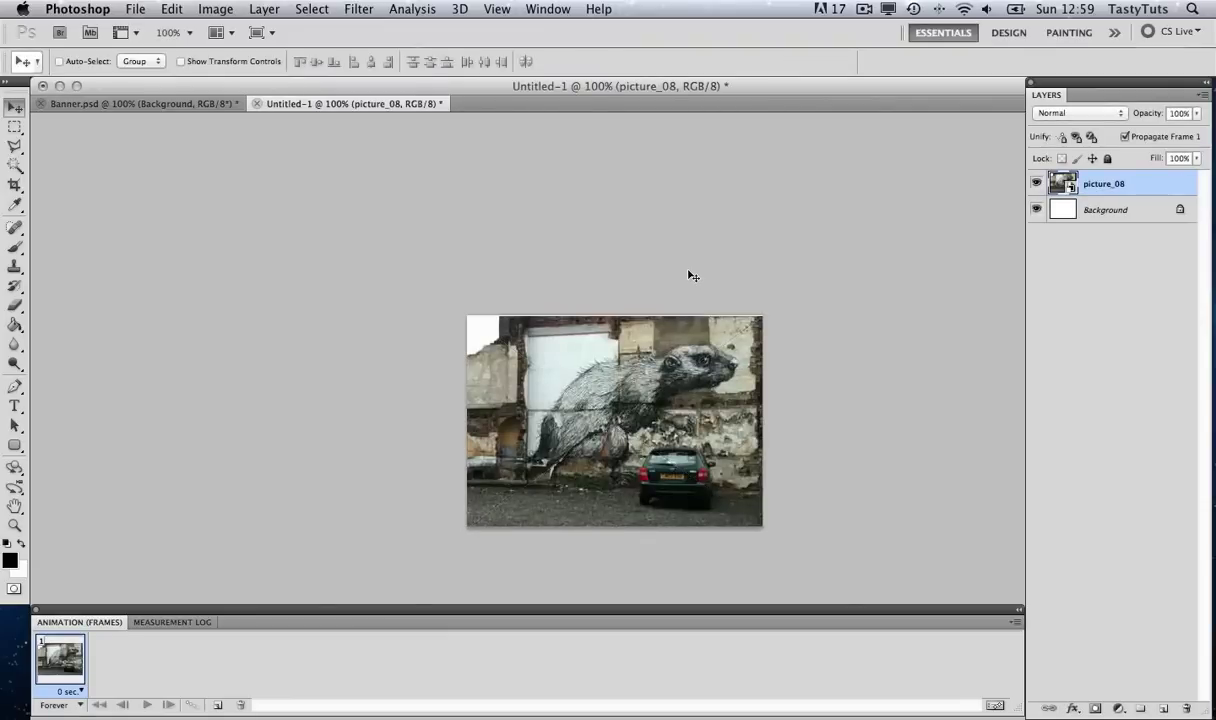
click(136, 10)
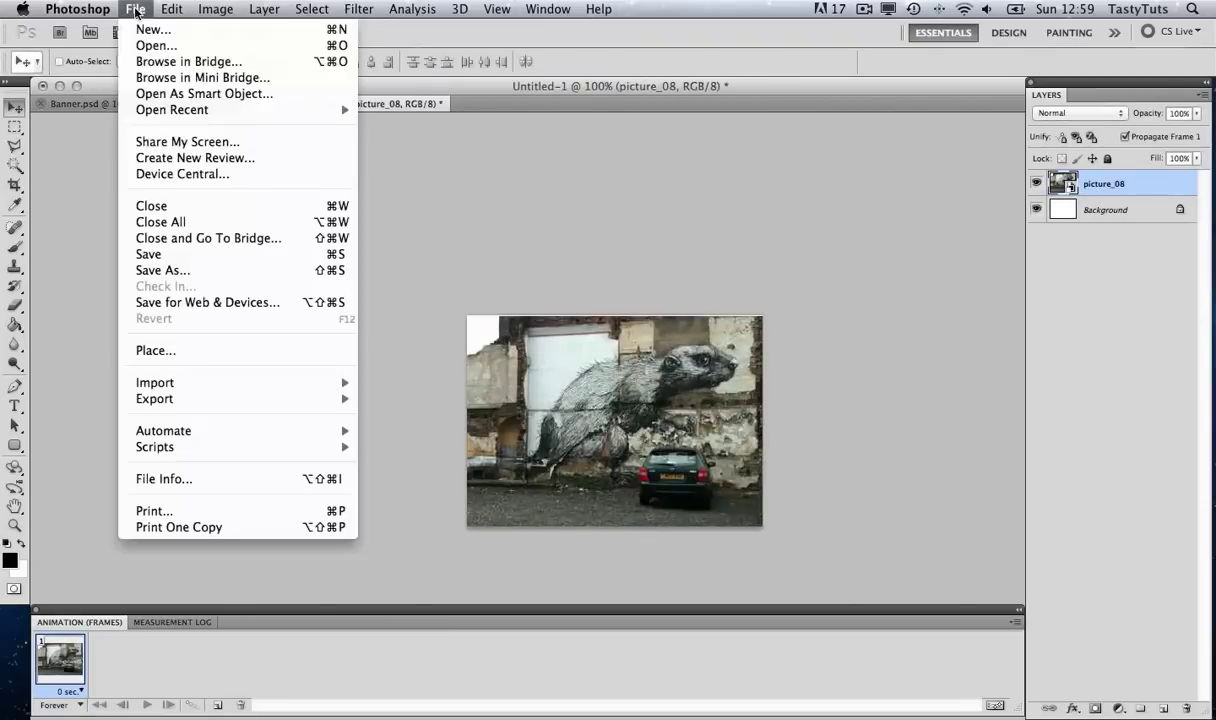
click(237, 350)
double_click(705, 258)
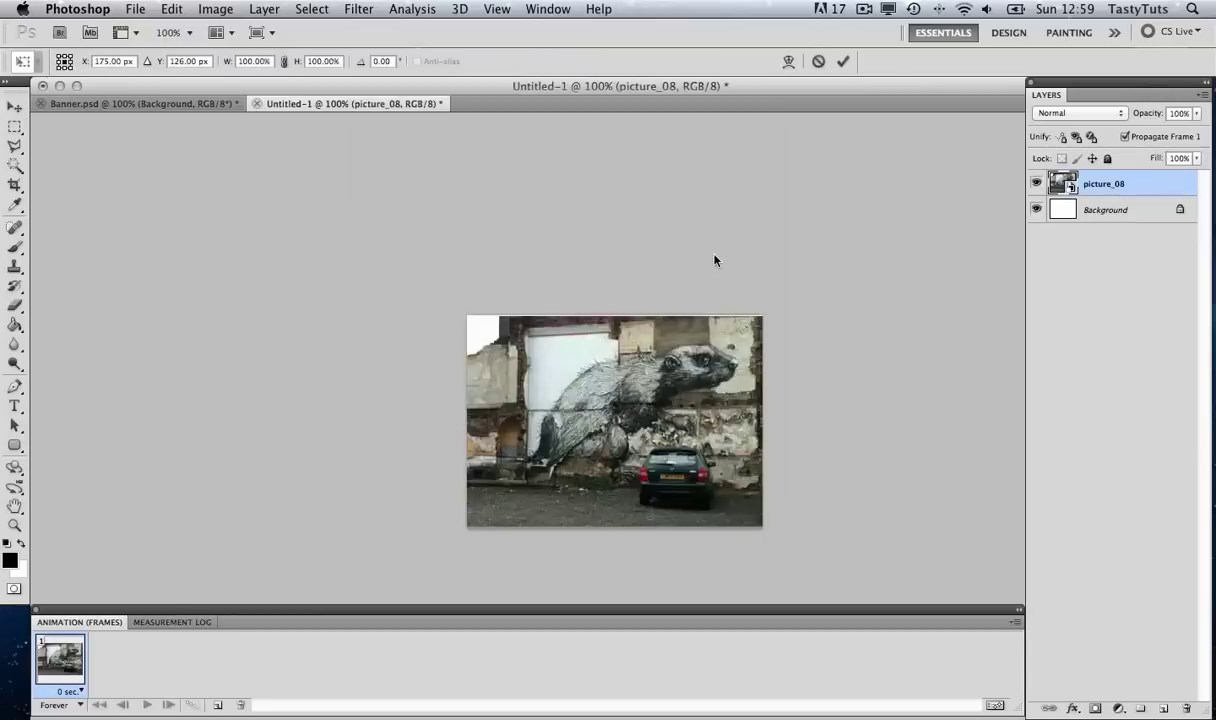
key(Return)
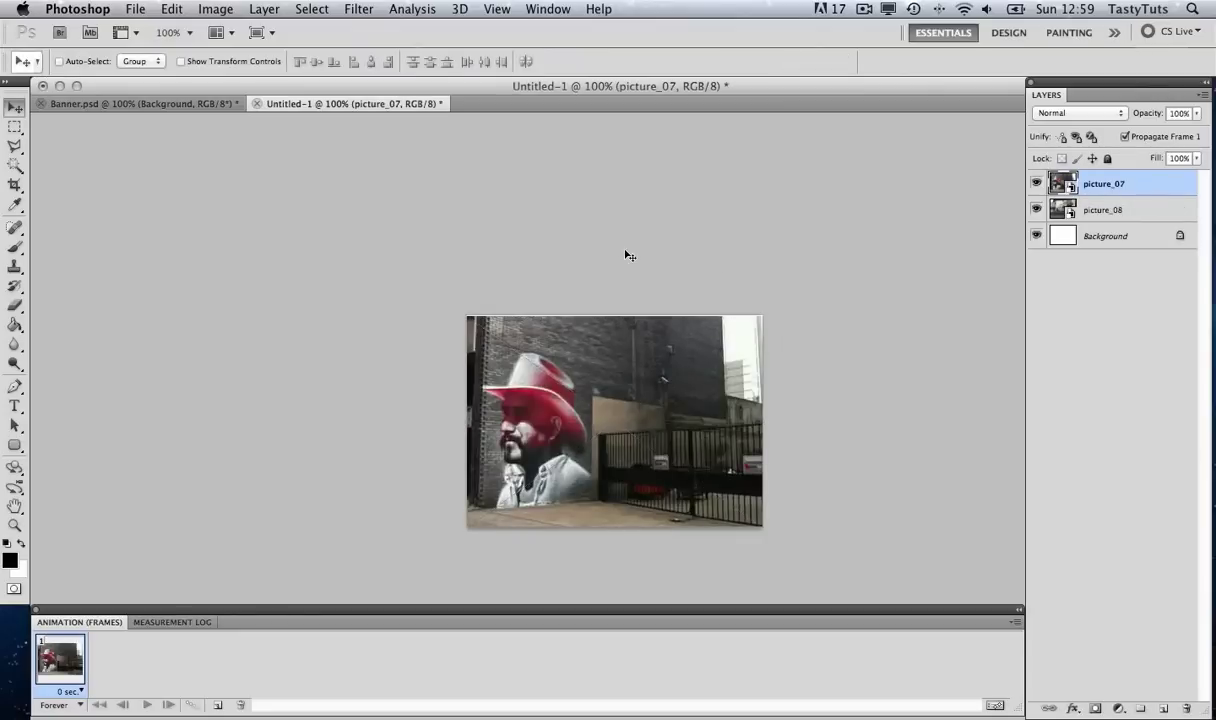
Step: Place picture_06.jpg and picture_05.jpg as layers
click(136, 10)
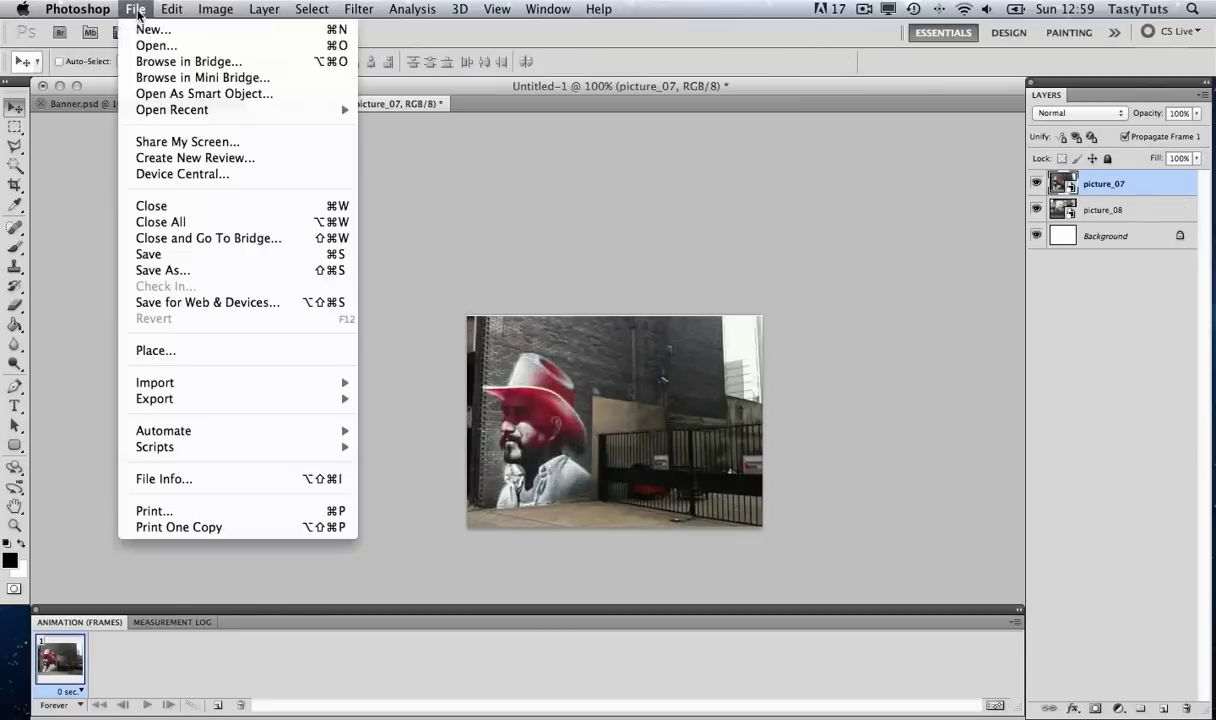
click(250, 351)
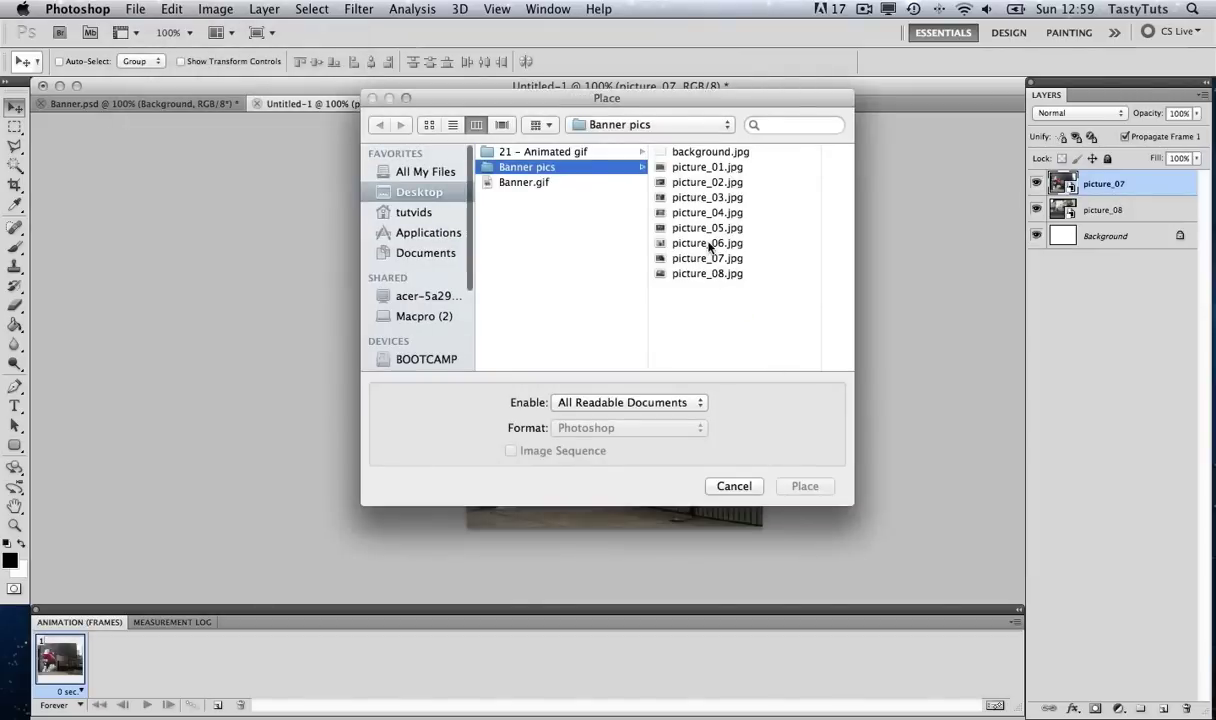
click(708, 243)
click(805, 486)
key(Return)
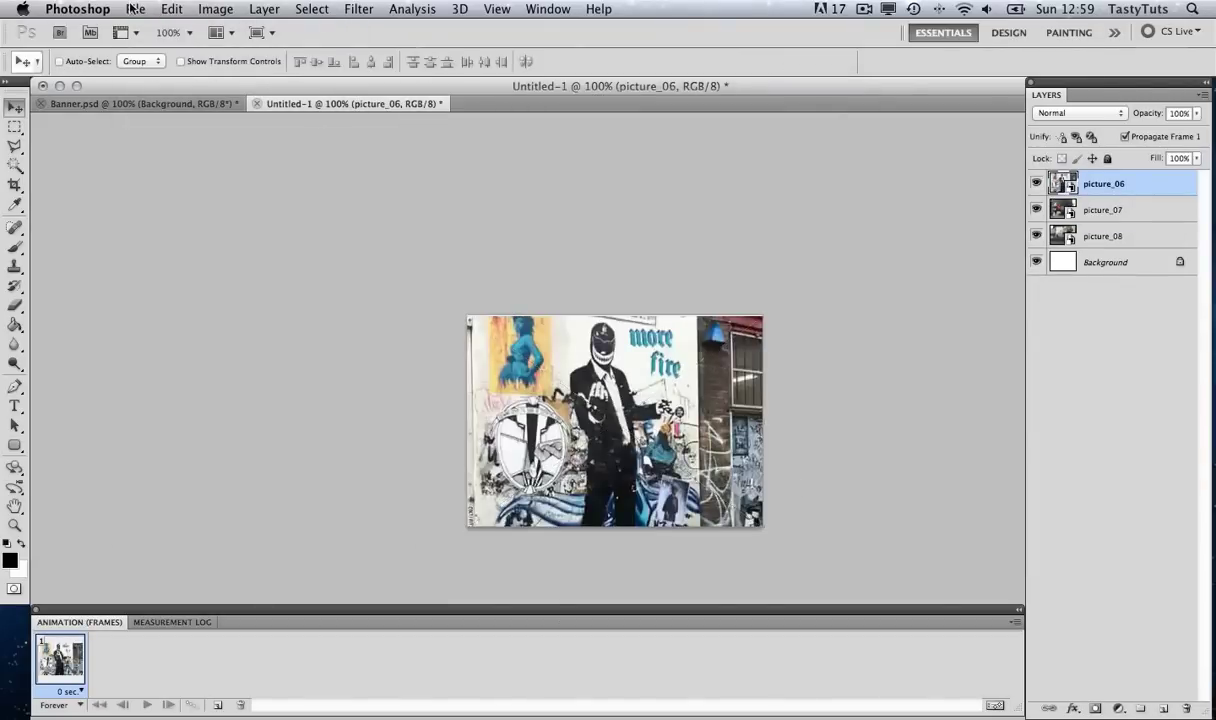
click(133, 9)
click(250, 351)
click(711, 304)
click(805, 486)
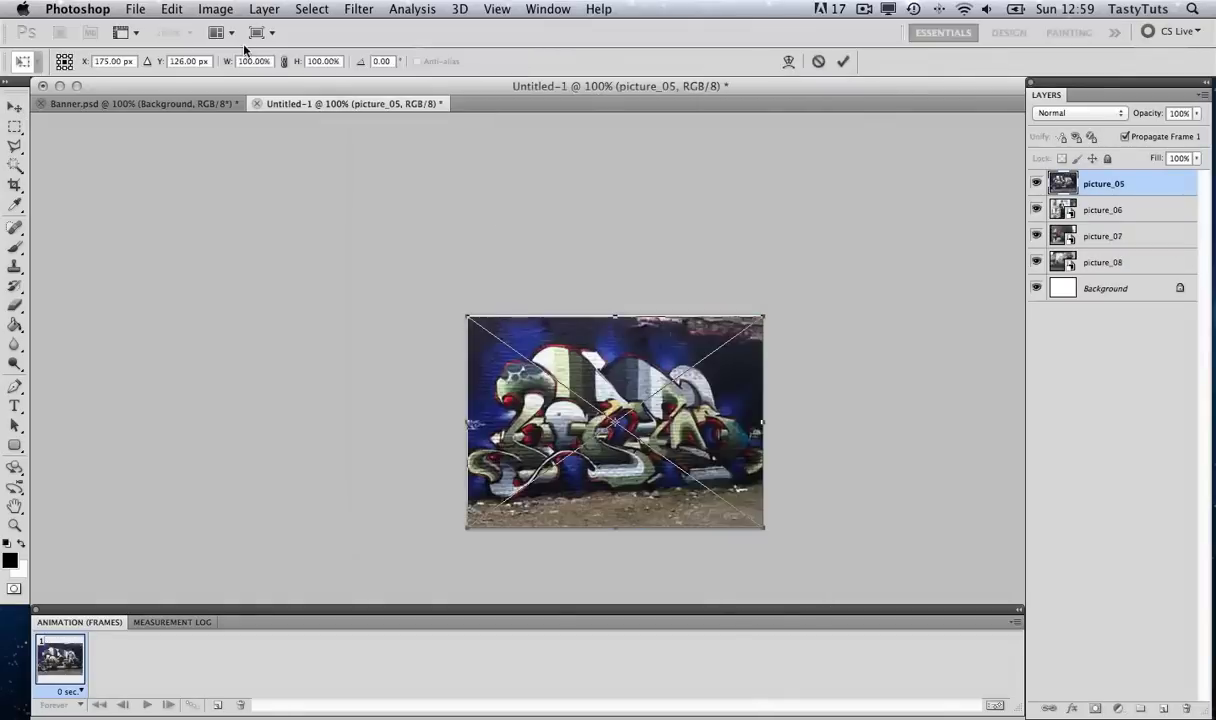
key(Return)
Step: Place picture_04.jpg and picture_03.jpg as layers
click(133, 9)
click(250, 351)
click(565, 212)
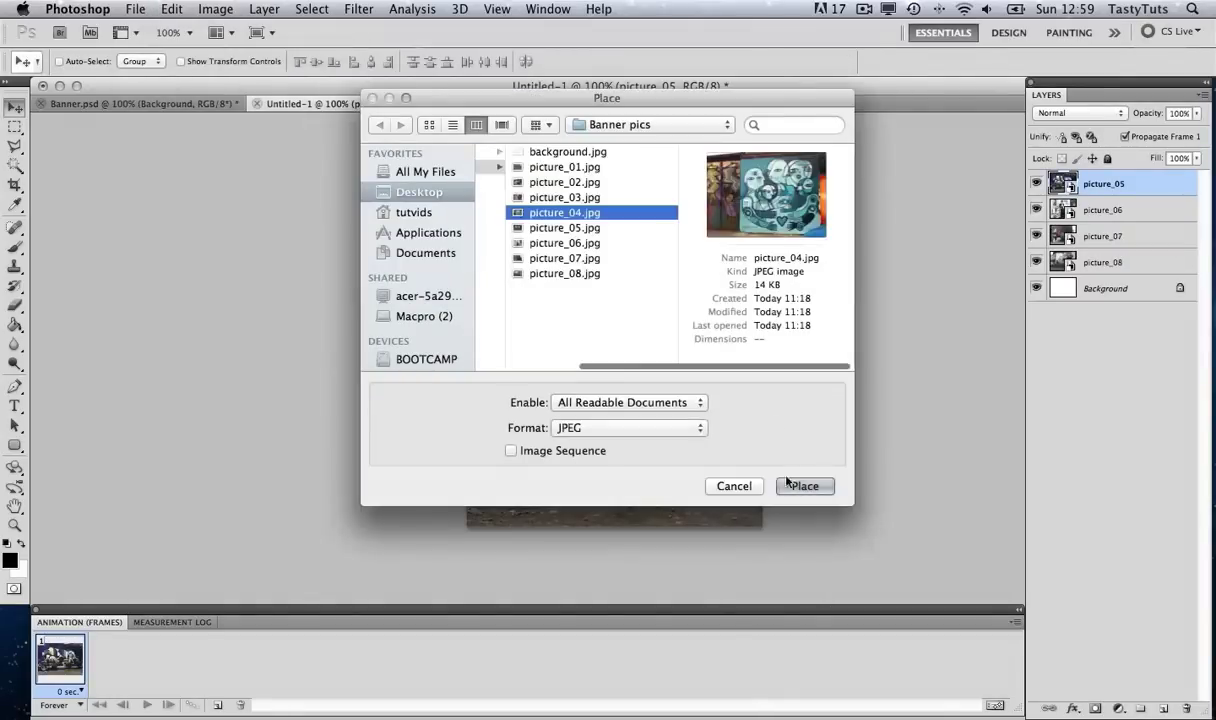
click(787, 484)
key(Return)
click(133, 9)
click(247, 349)
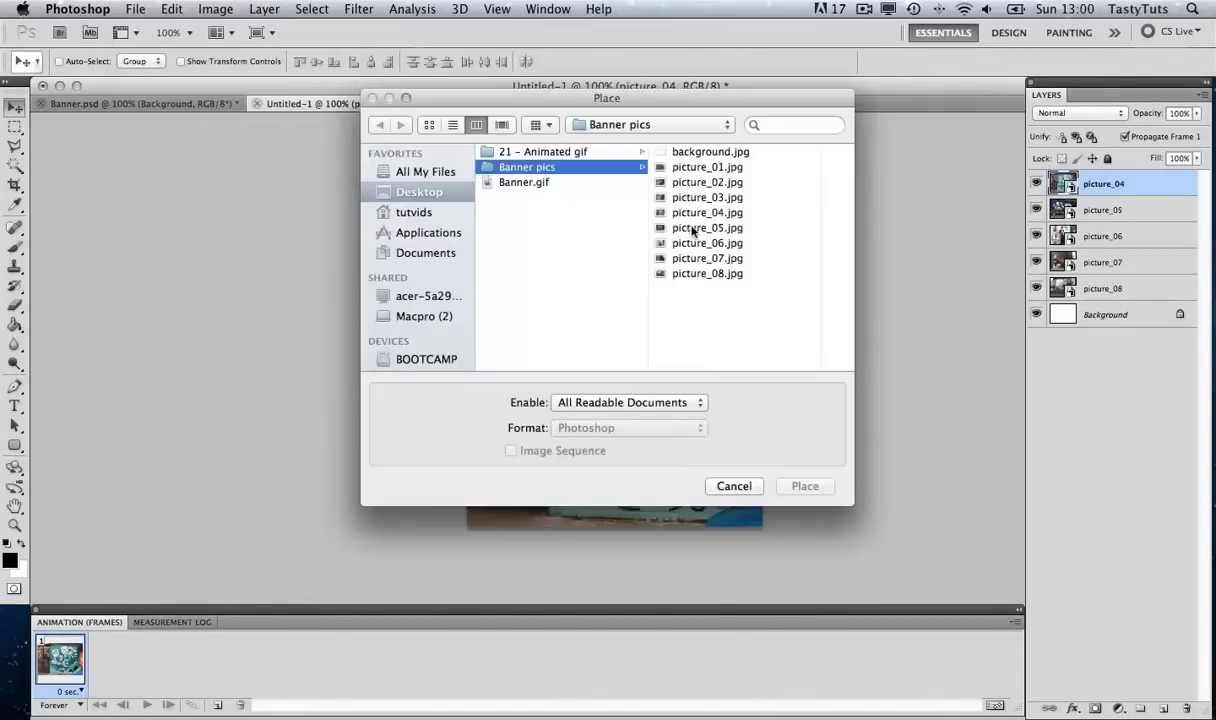
click(707, 197)
click(805, 486)
key(Return)
Step: Place picture_02.jpg and the striped background.jpg as layers
click(133, 9)
click(250, 351)
double_click(707, 184)
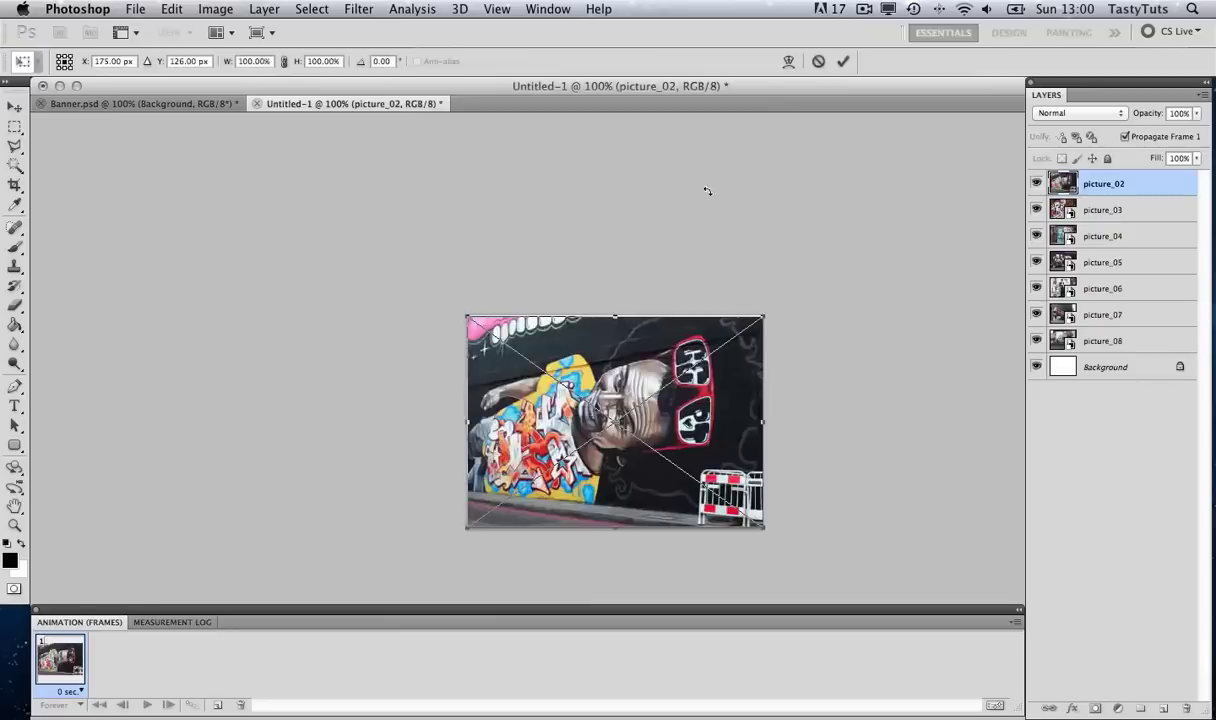
key(Return)
click(133, 9)
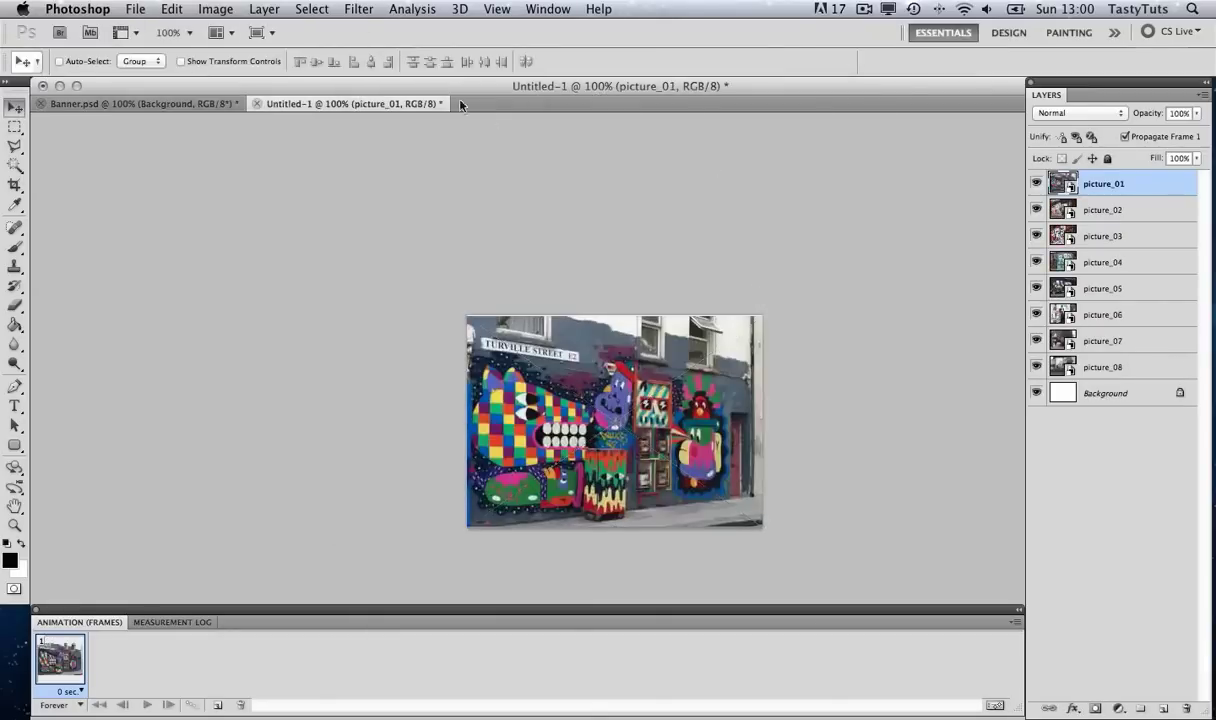
click(133, 9)
click(163, 347)
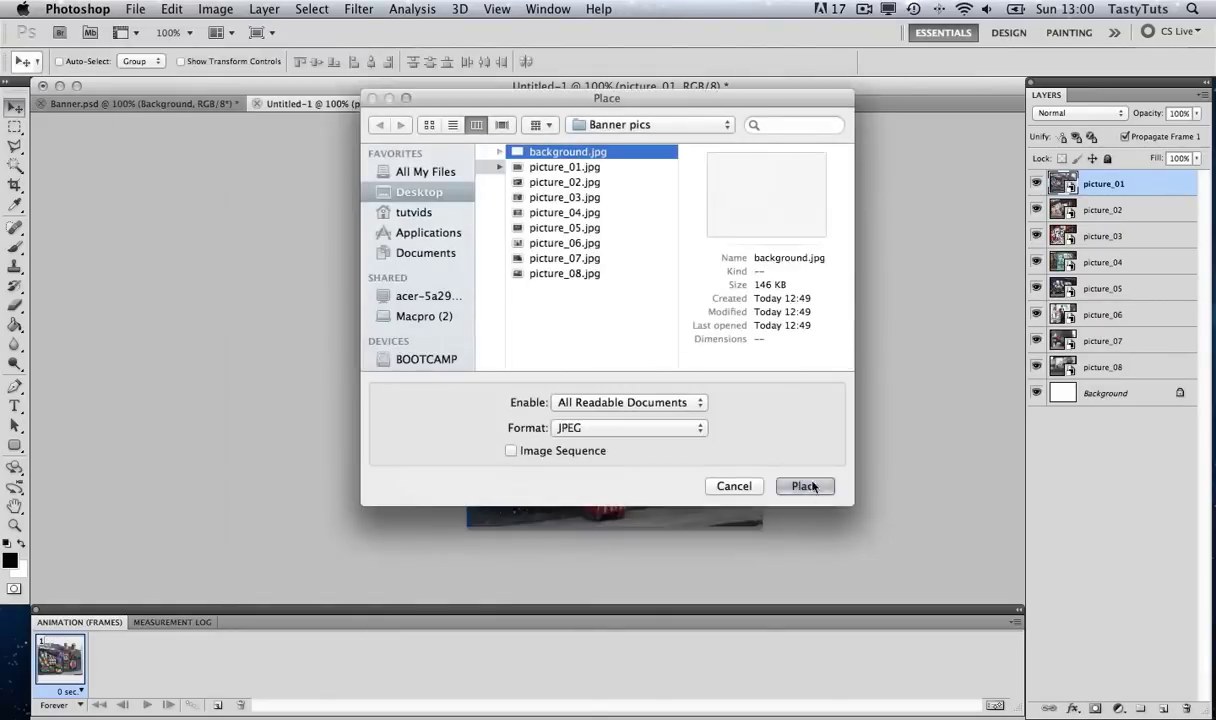
click(805, 486)
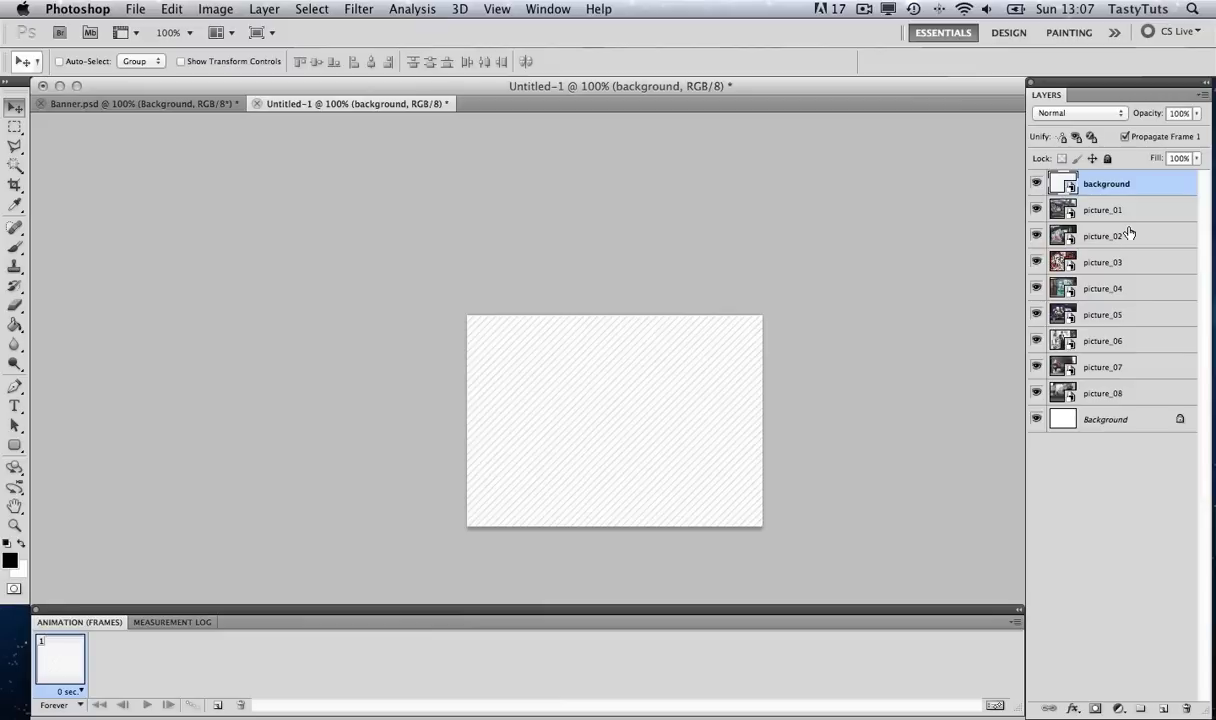
Step: Move the striped background layer just above Background and hide layers picture_01 through picture_08
drag(1052, 182, 1113, 397)
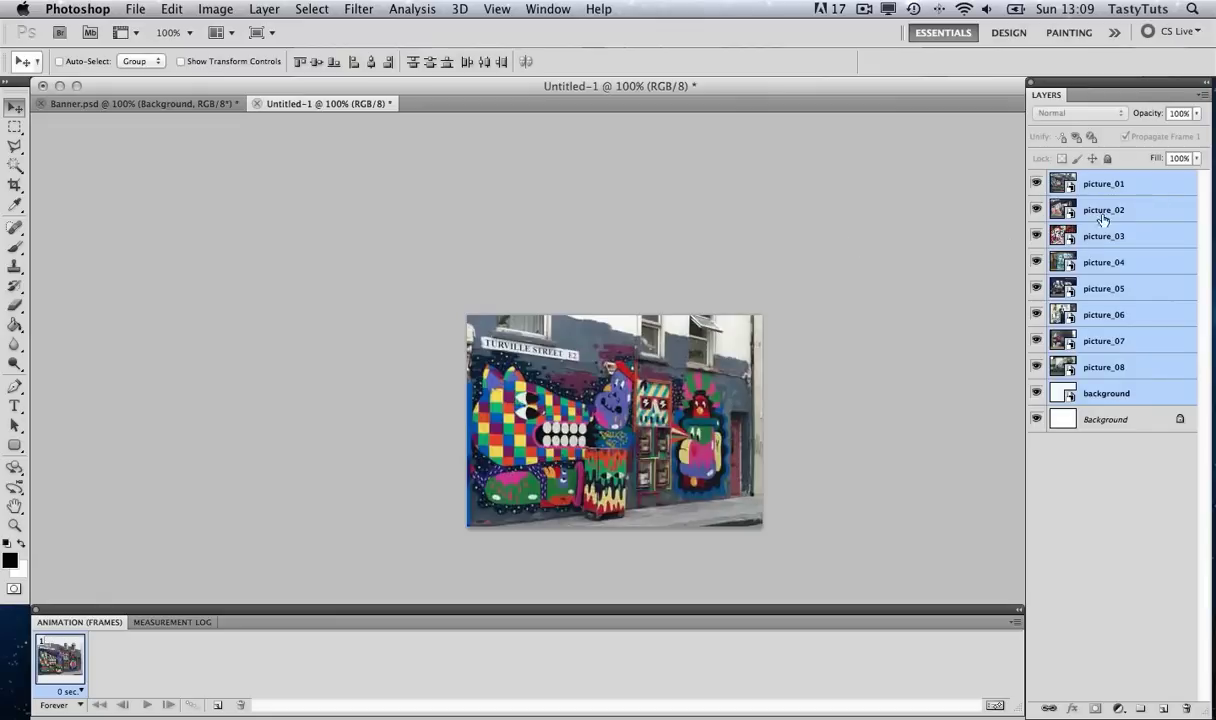
click(1058, 204)
click(1036, 341)
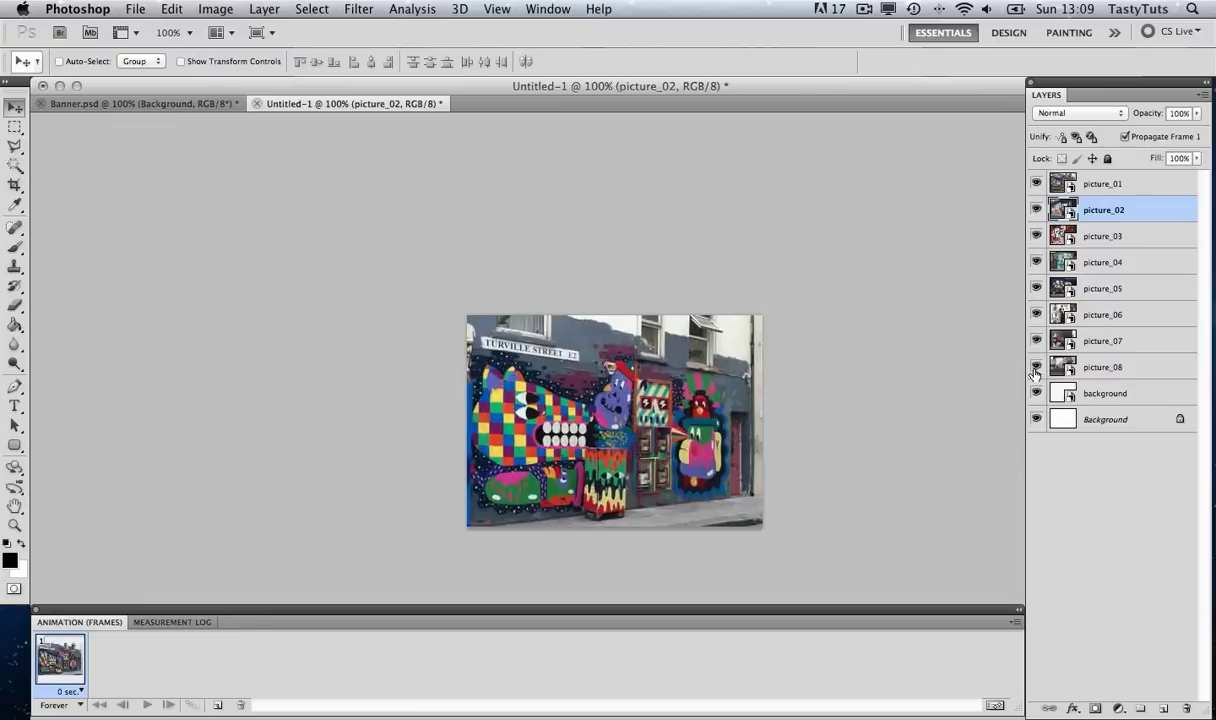
click(1036, 367)
drag(1036, 314, 1036, 193)
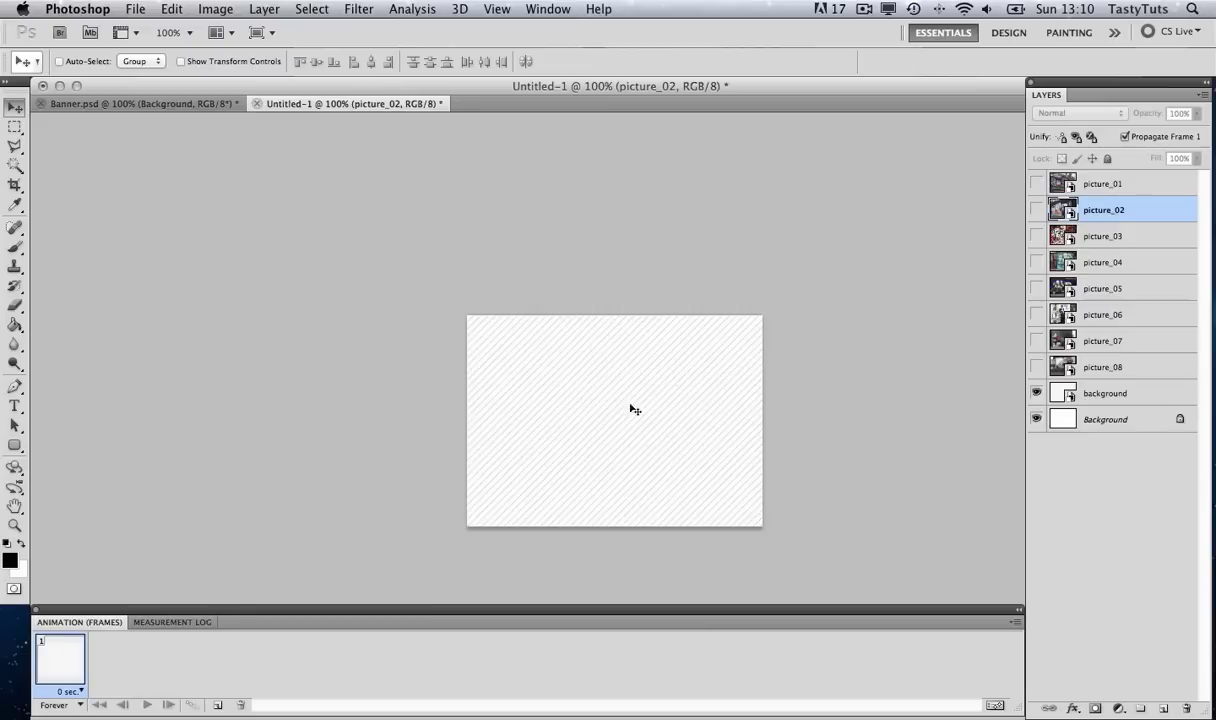
click(1126, 396)
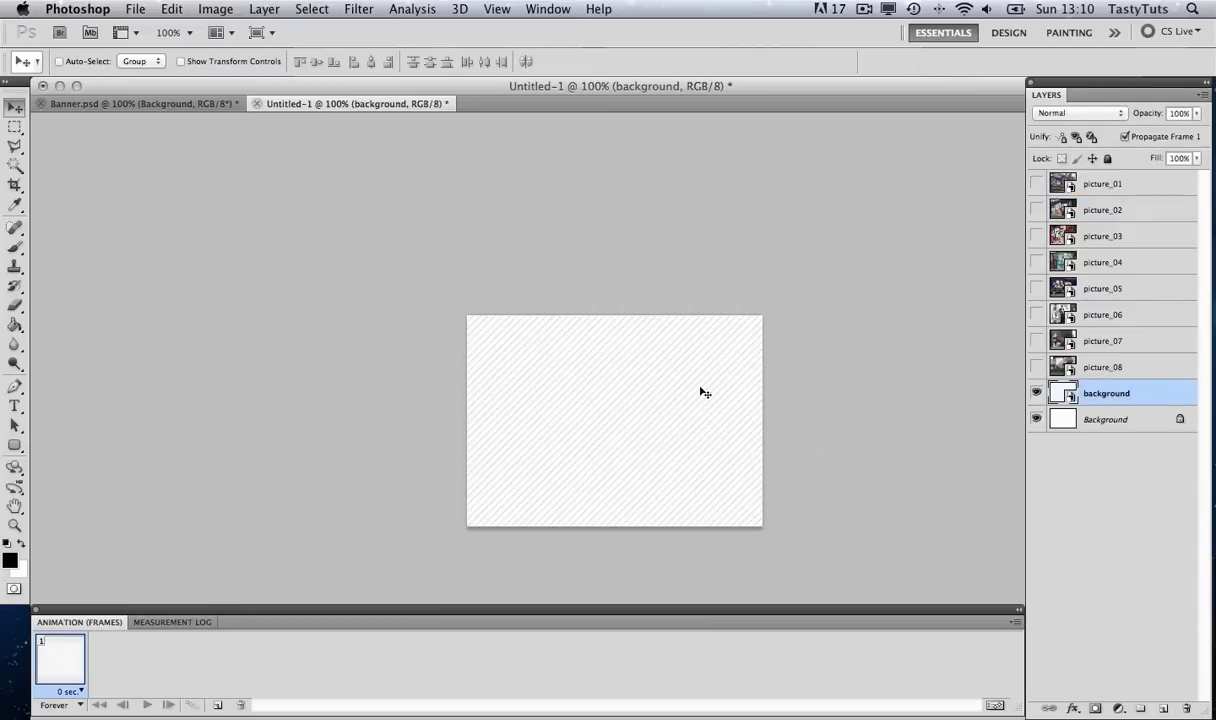
Step: Copy 'See london graffiti pictures' from the Pages plan and switch to Photoshop's Type tool
key(super+Tab)
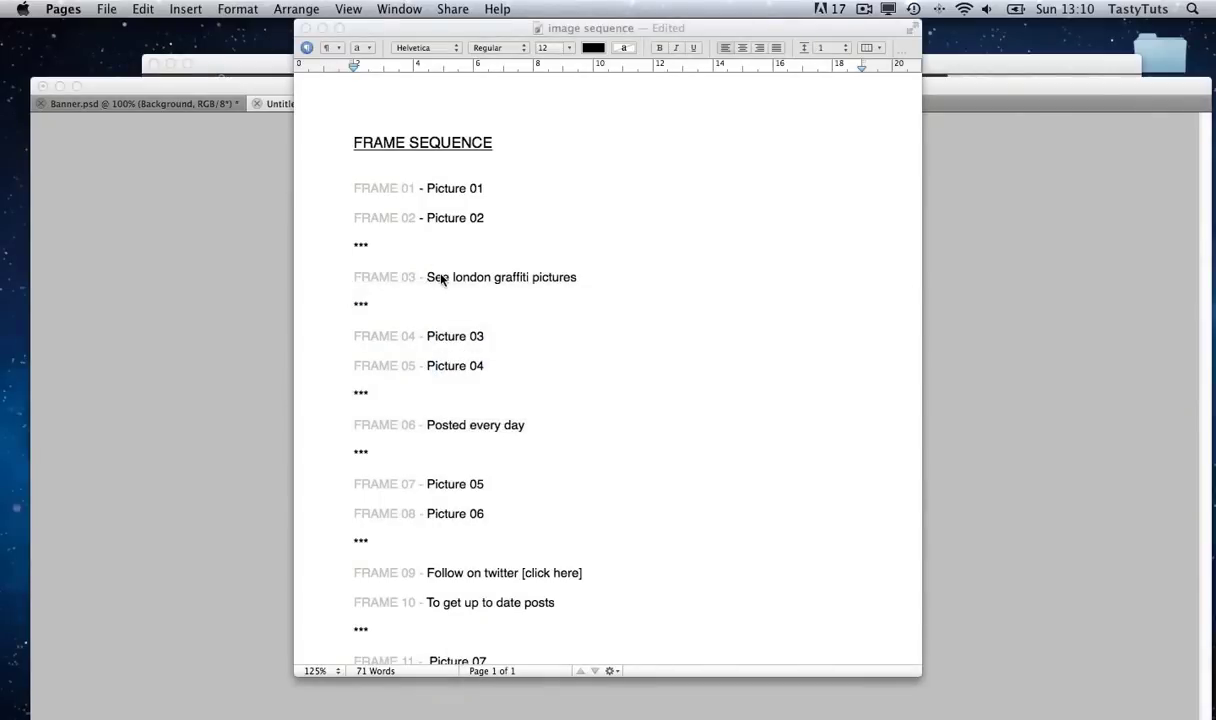
drag(427, 278, 579, 278)
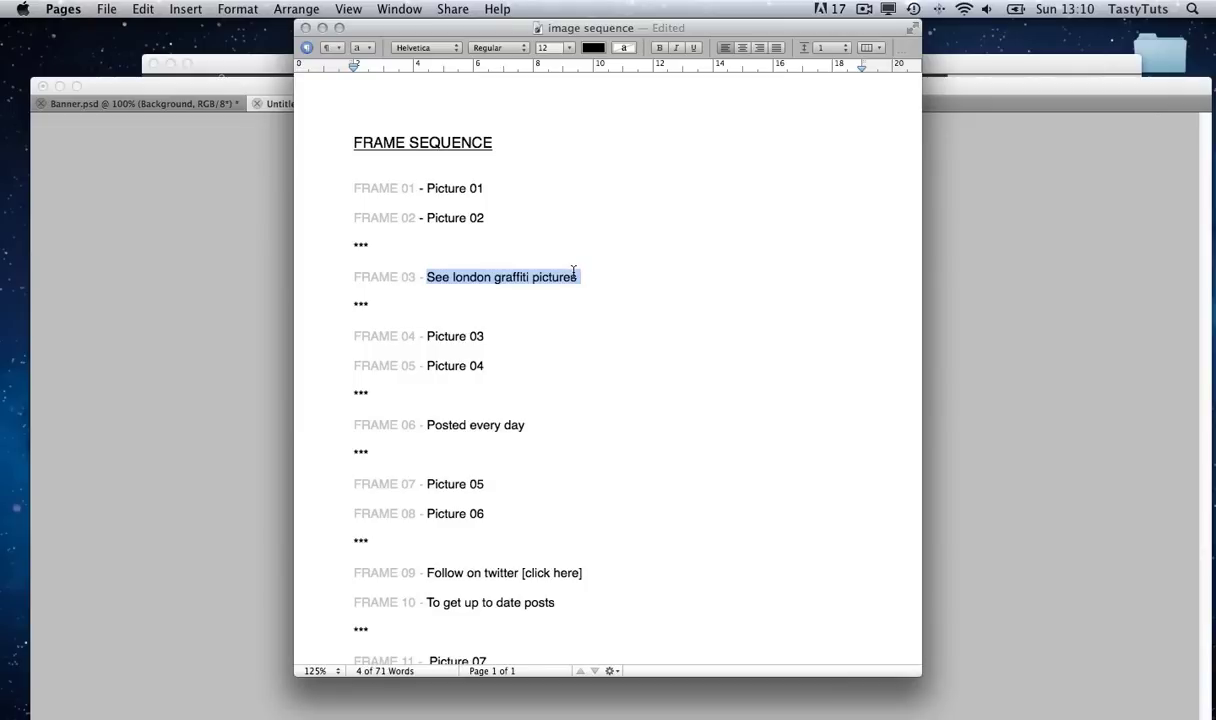
key(super+Tab)
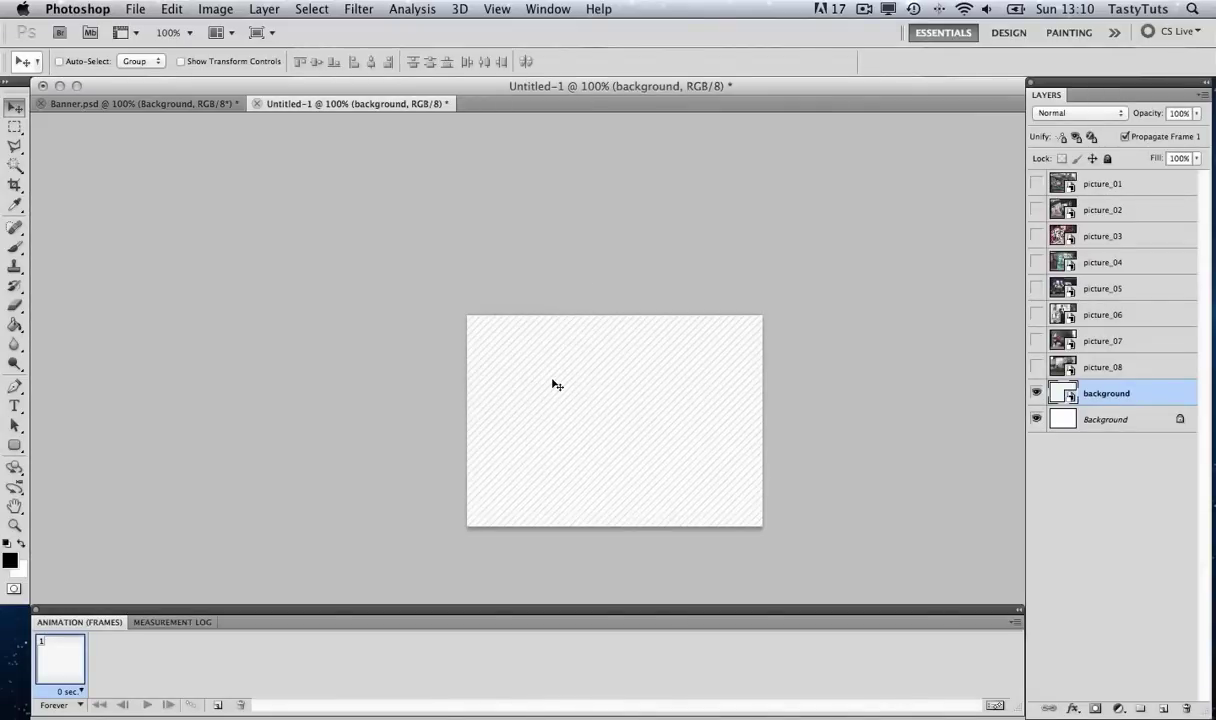
key(t)
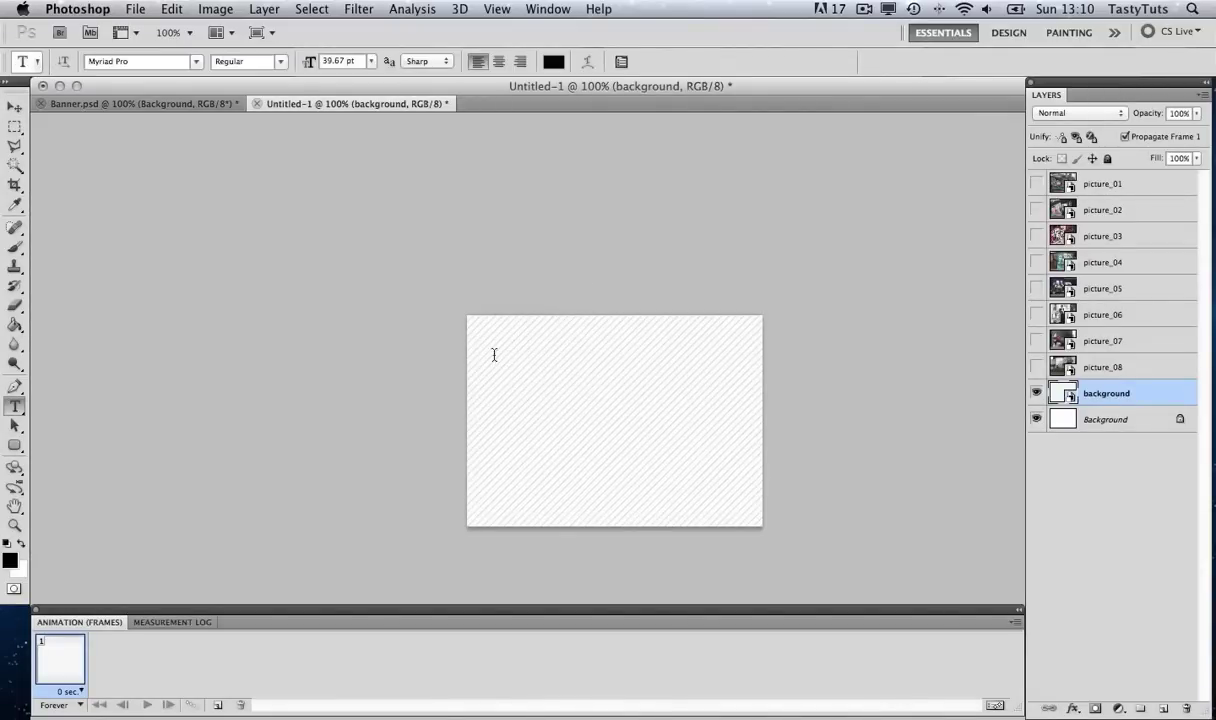
Step: Paste the caption as a new text layer and set its font to VAL
click(491, 348)
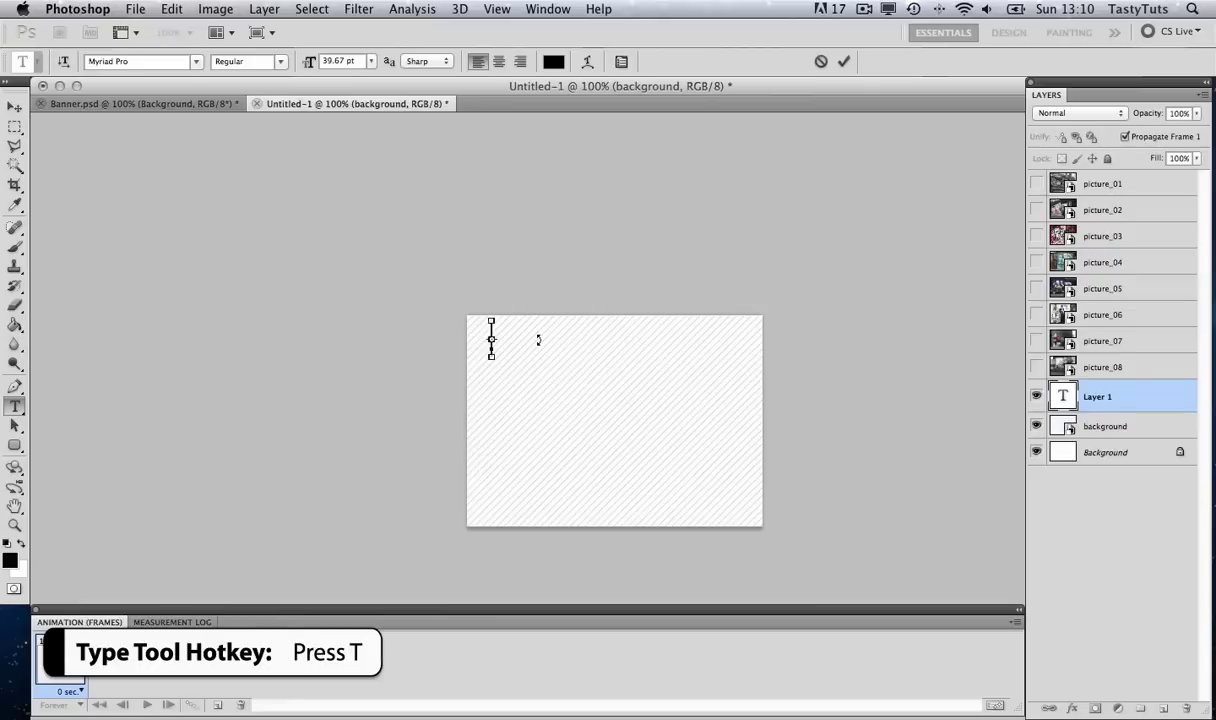
key(super+v)
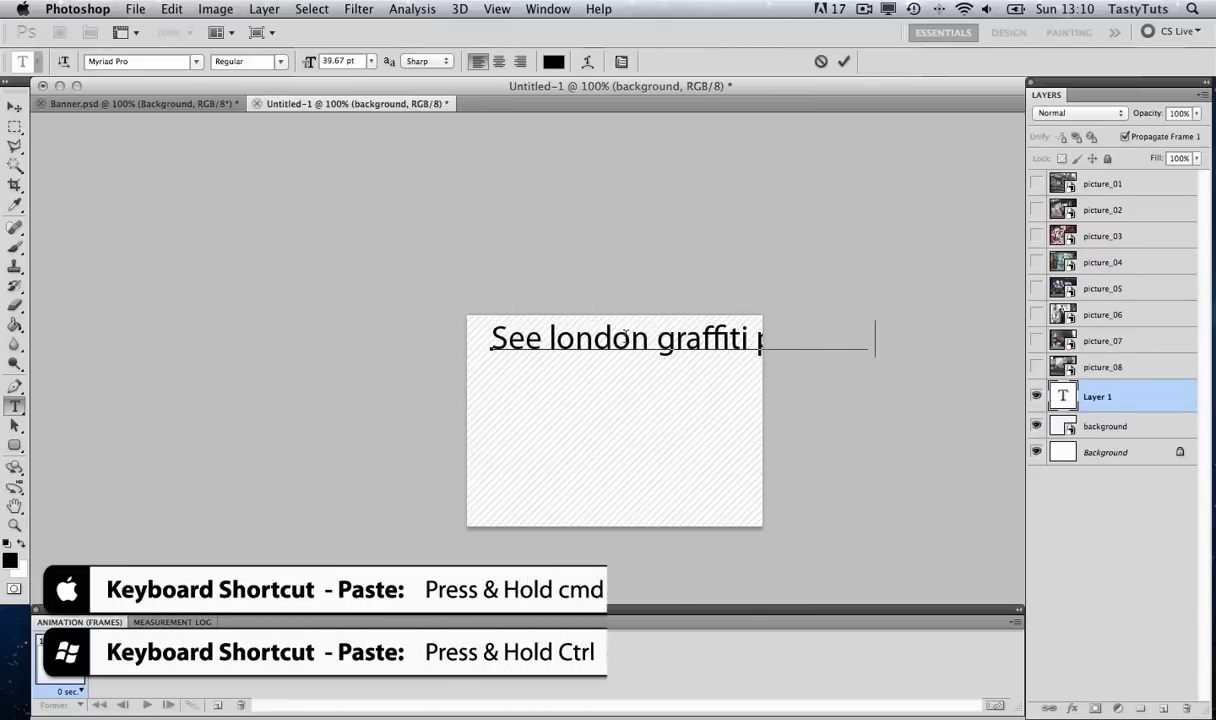
key(super+a)
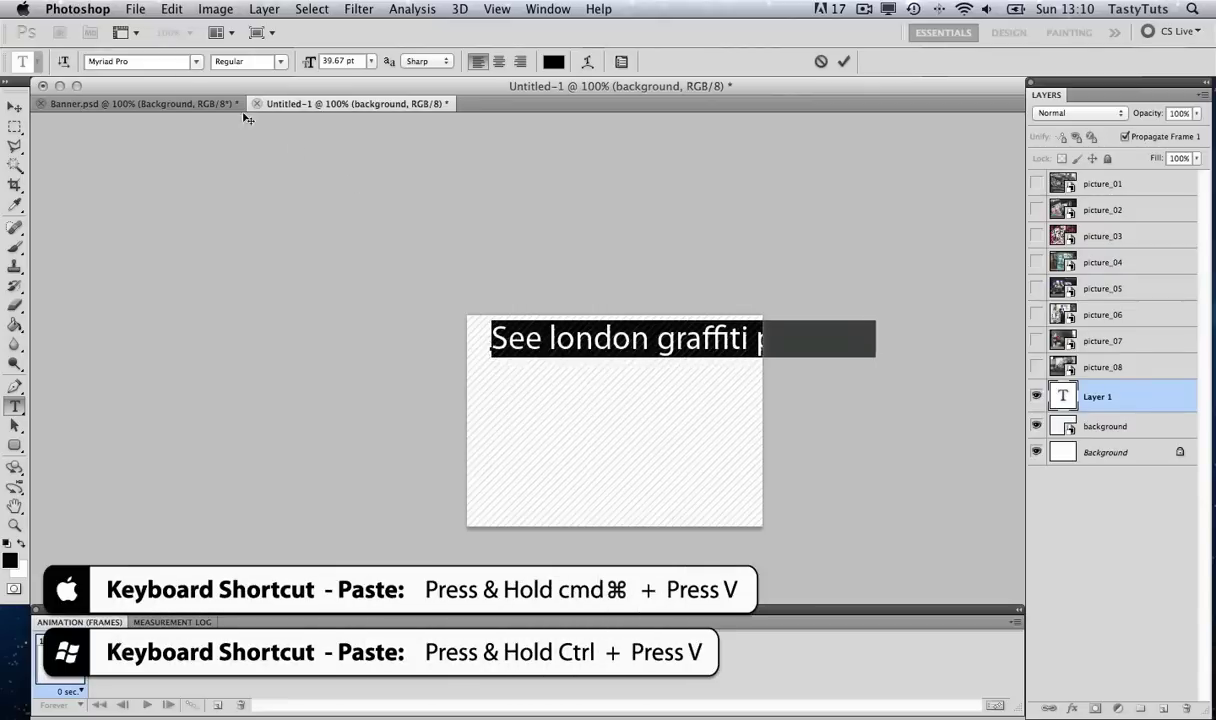
drag(164, 61, 81, 62)
text(VAL)
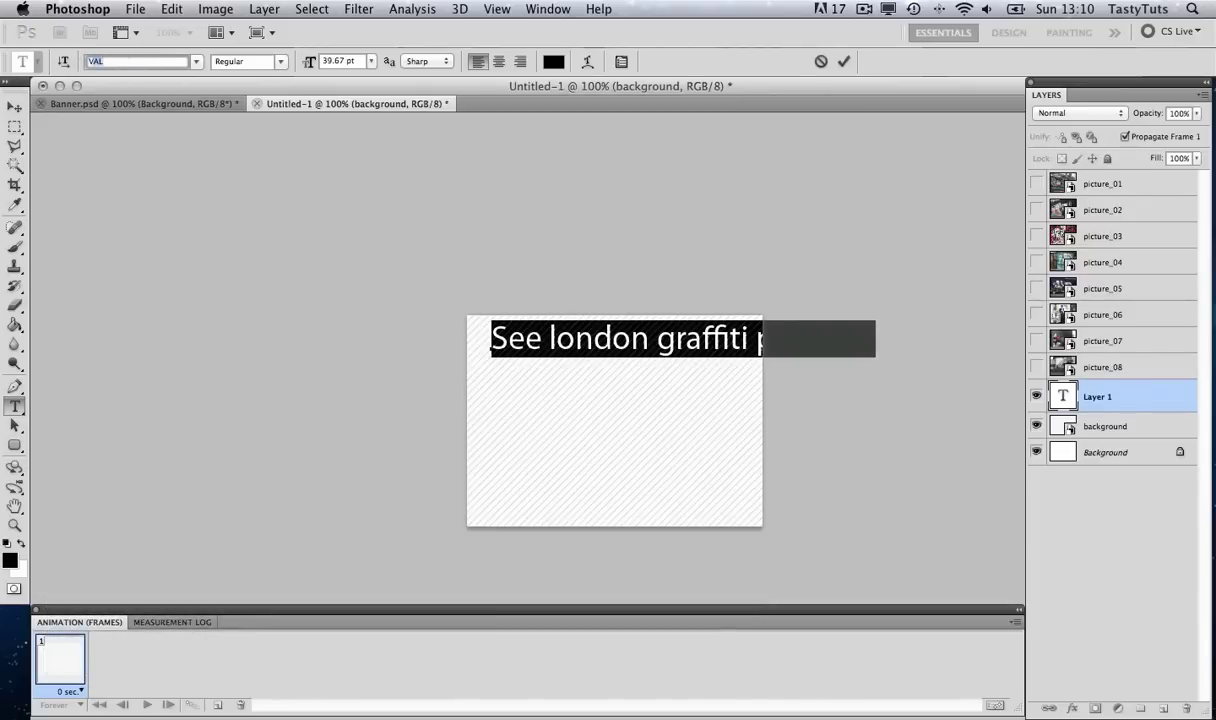
key(Return)
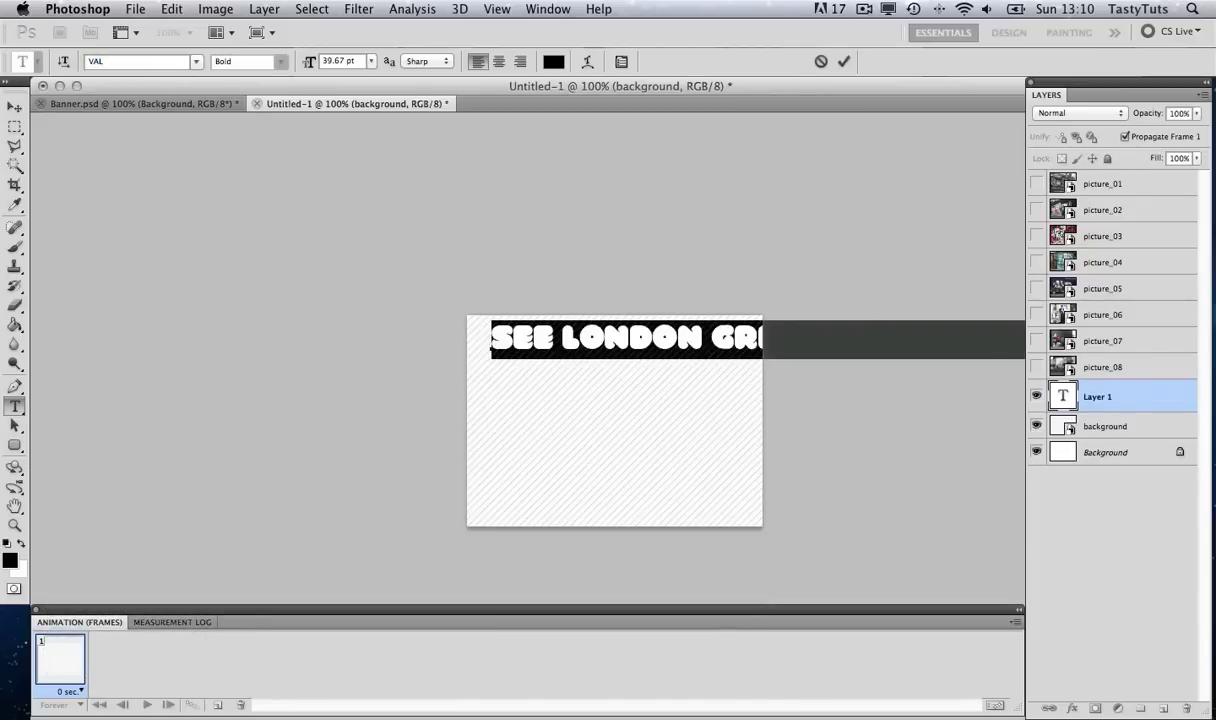
Step: Break the caption into four lines, one word each, and enlarge it across the canvas
click(562, 338)
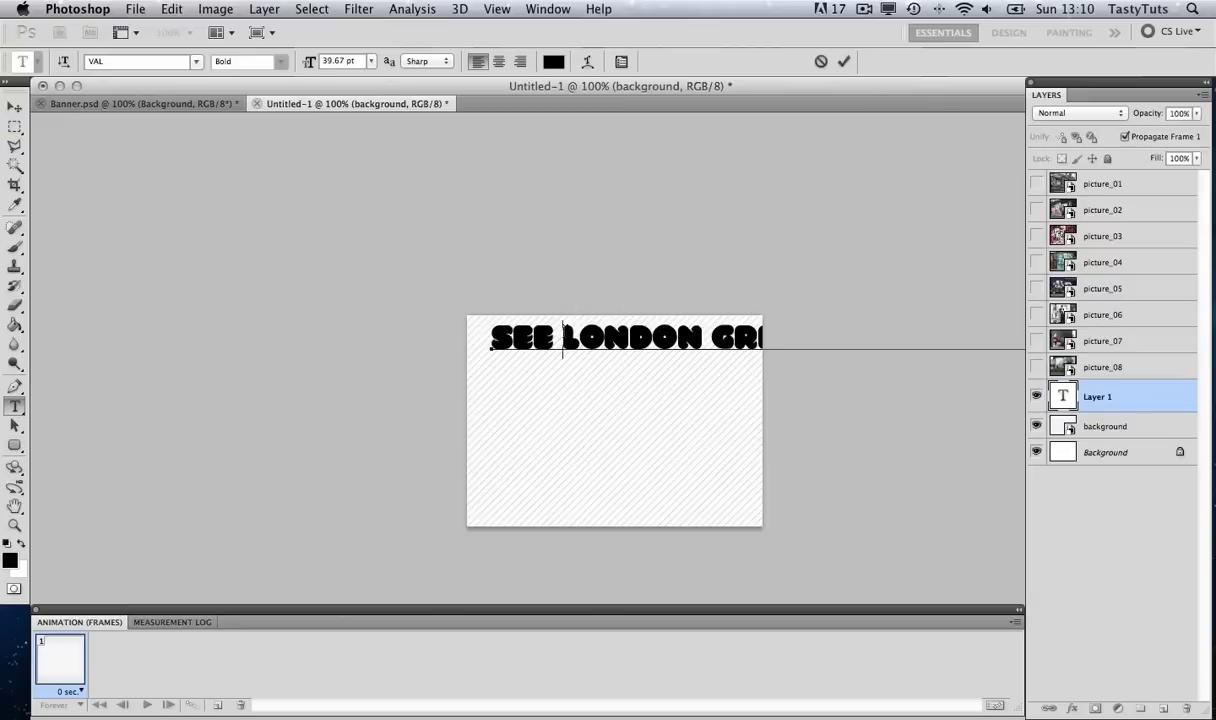
key(Return)
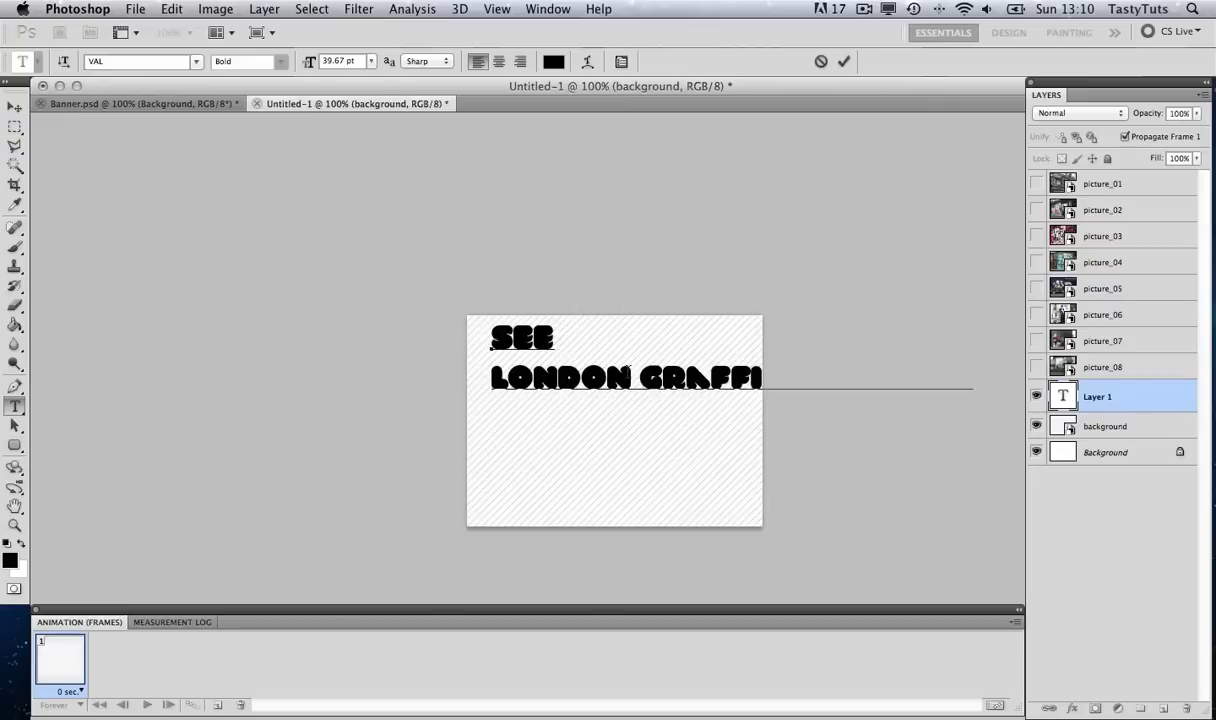
key(Return)
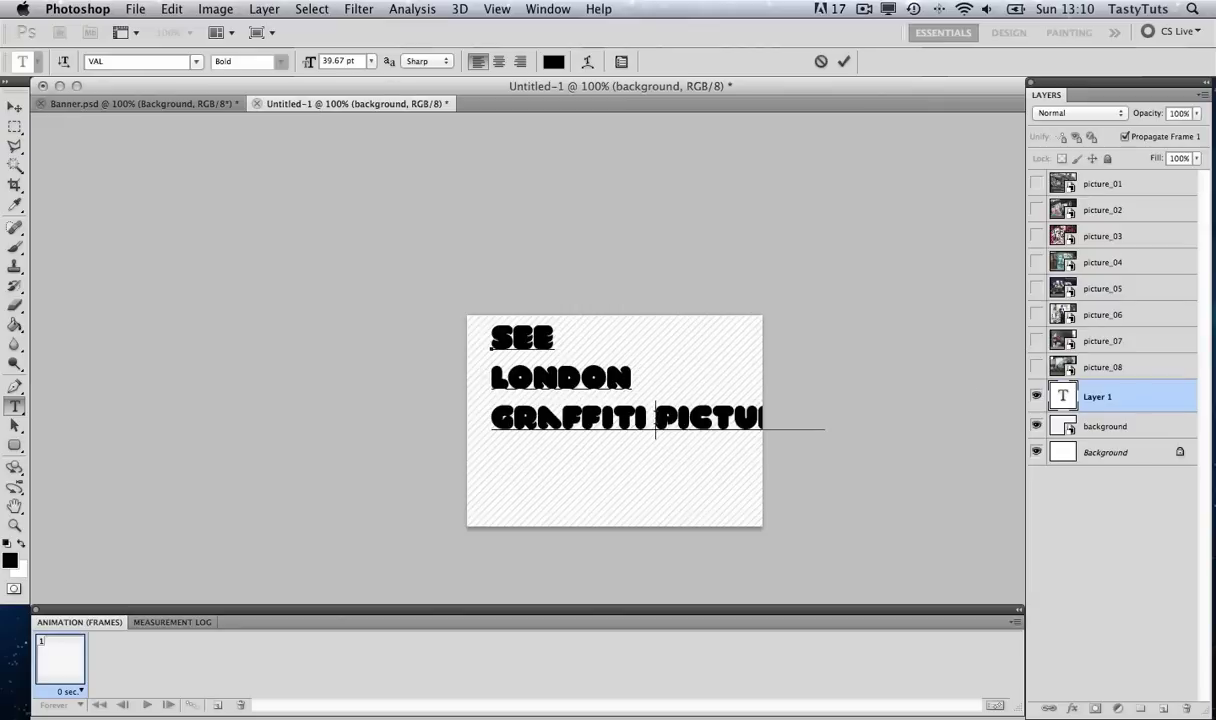
key(Return)
click(15, 106)
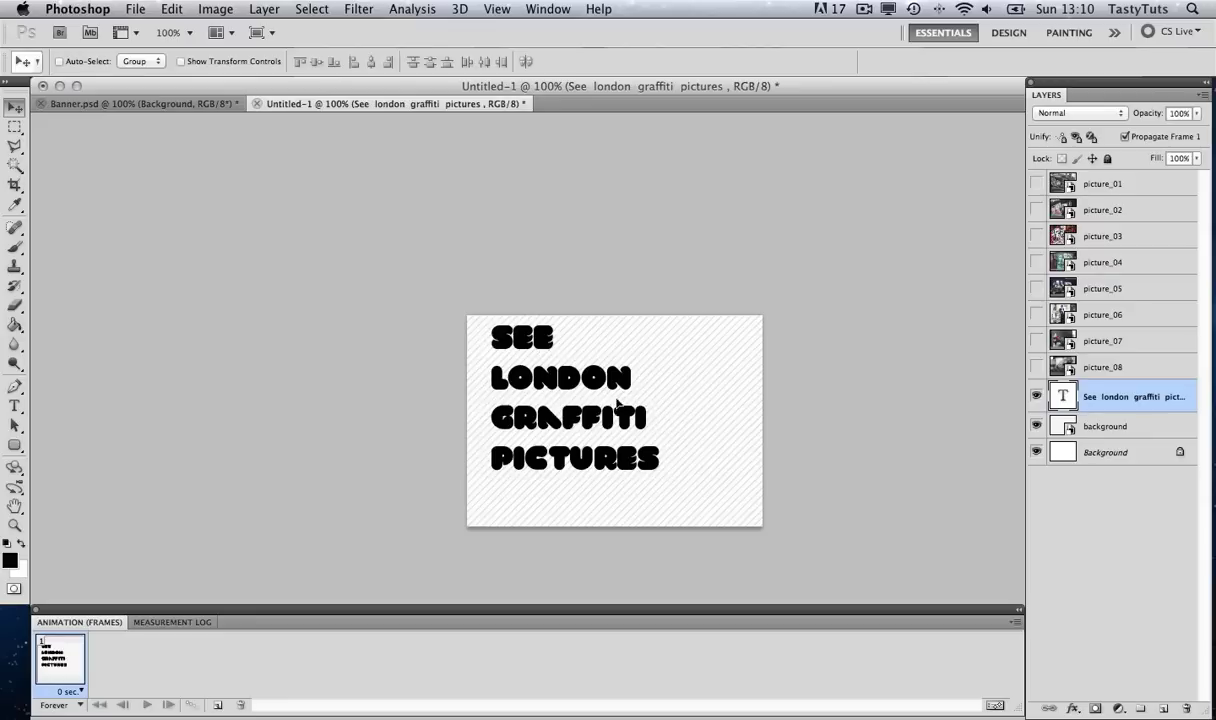
key(ctrl+t)
drag(670, 497, 702, 510)
Step: Tighten the caption's leading to 48 pt in the Character panel
key(Return)
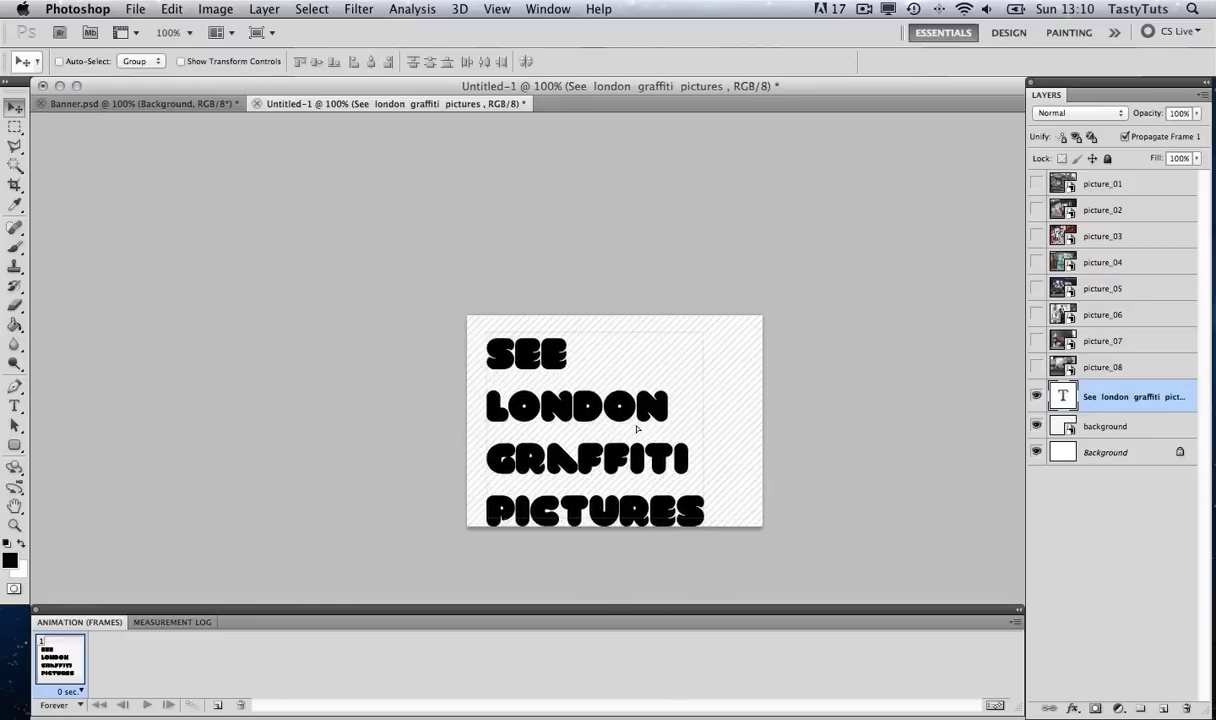
double_click(636, 429)
click(547, 9)
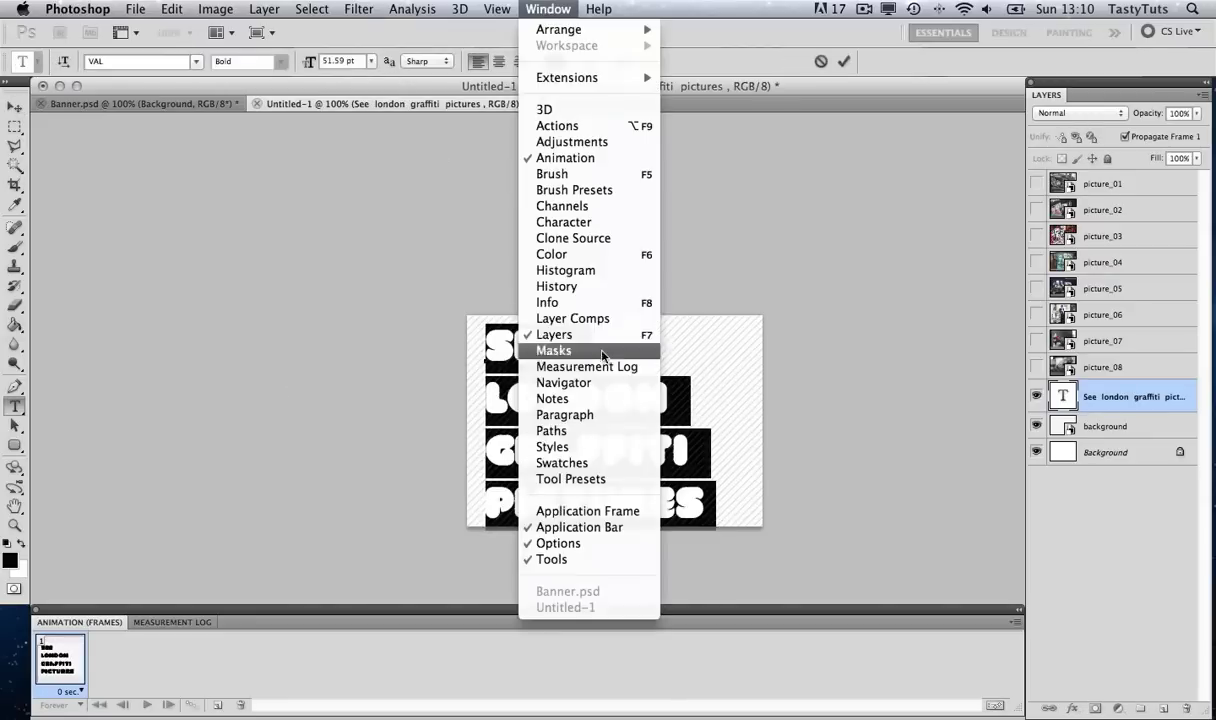
click(609, 203)
click(548, 9)
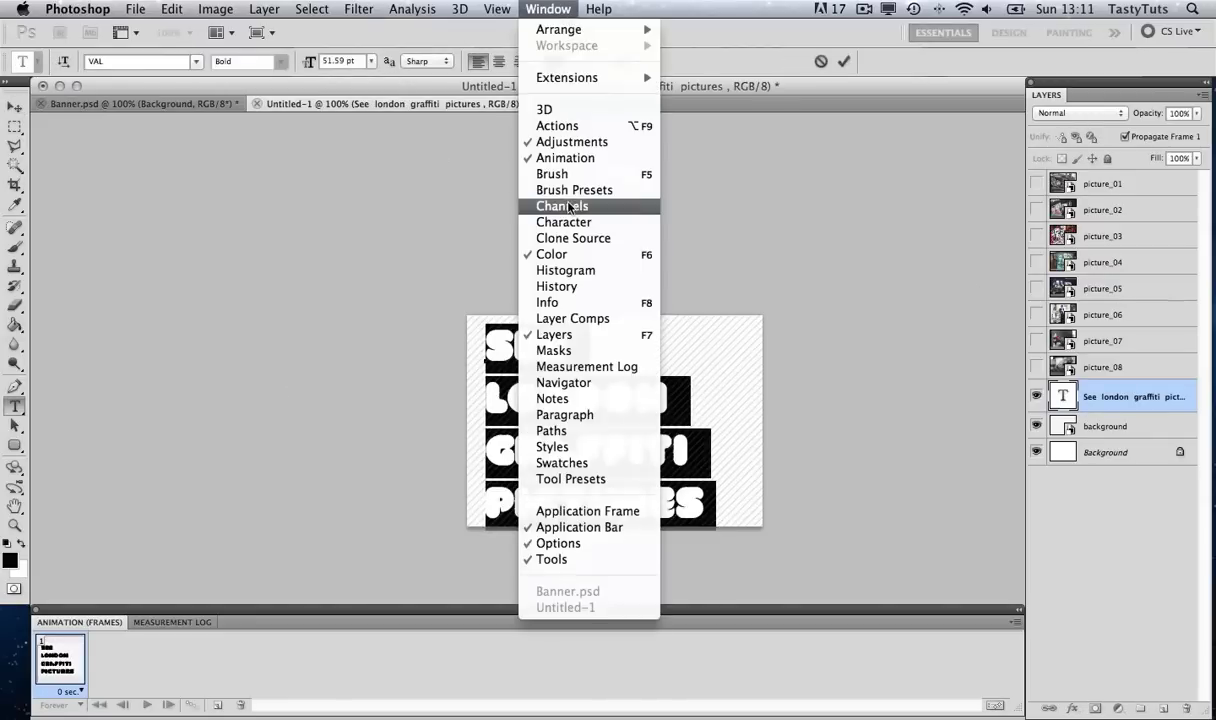
click(563, 222)
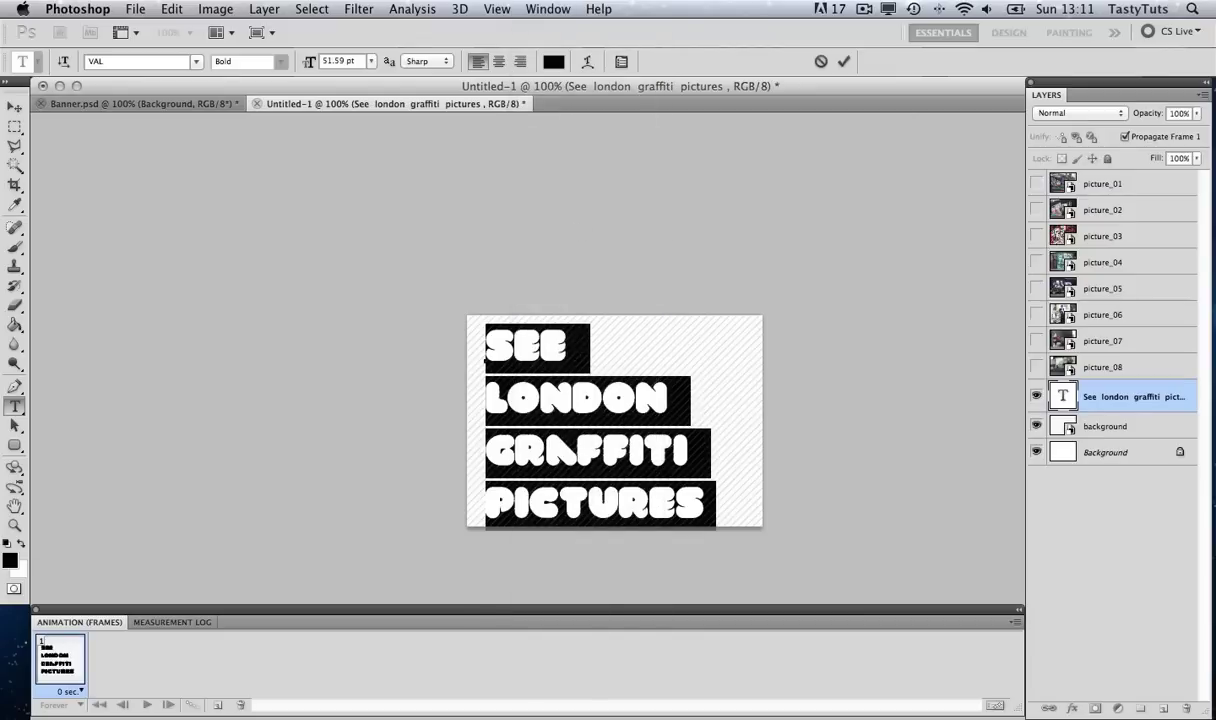
drag(243, 310, 284, 317)
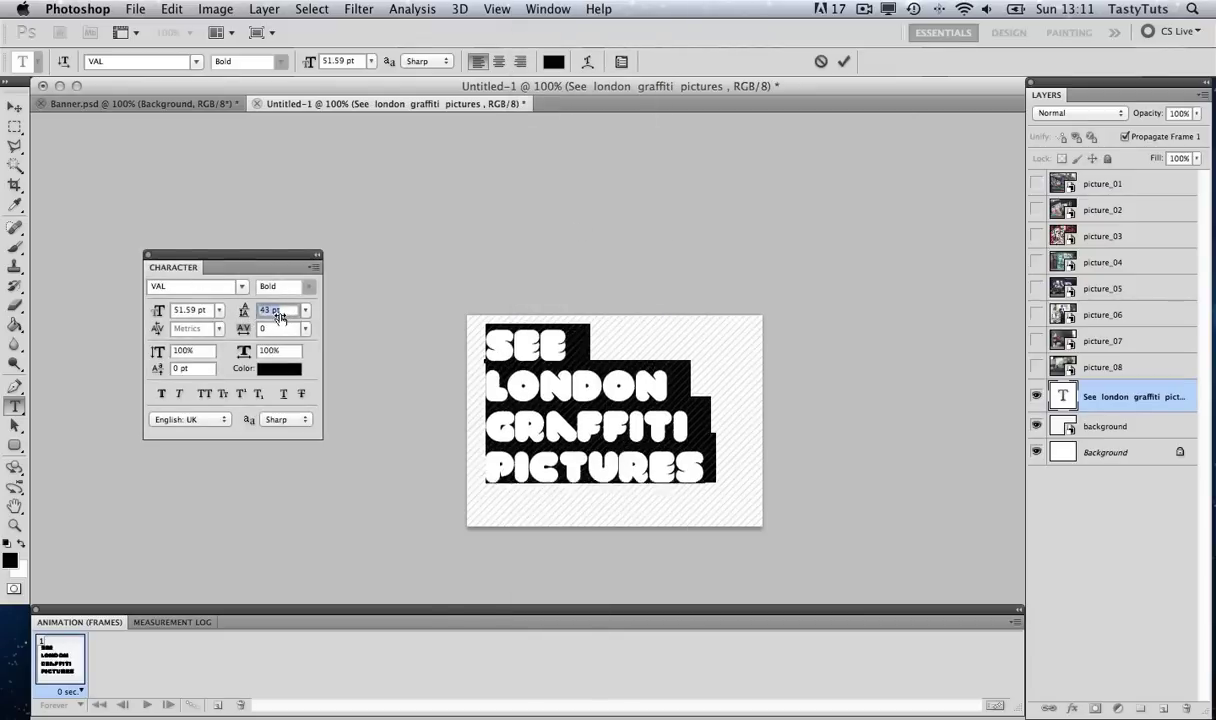
click(15, 106)
Step: Scale the caption up slightly, nudge it right, and set its layer opacity to 30%
key(ctrl+t)
drag(703, 488, 746, 502)
key(Return)
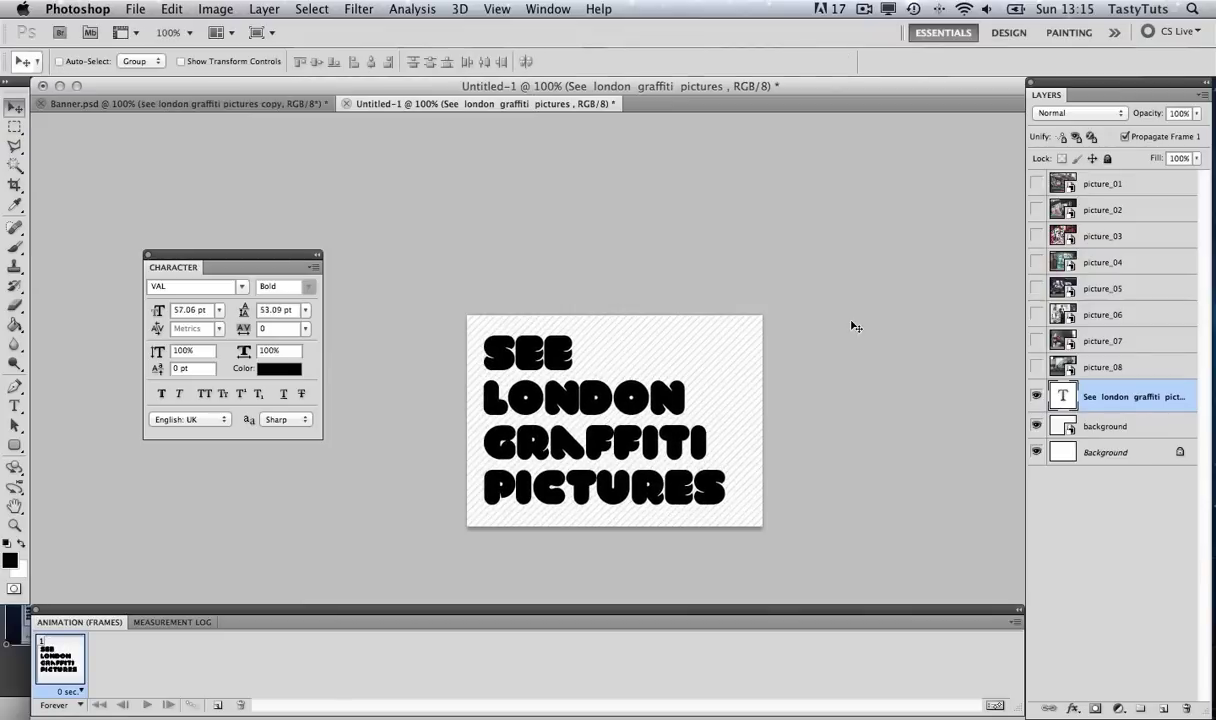
key(Right)
key(Right)
key(Right)
key(Right)
key(Right)
key(Right)
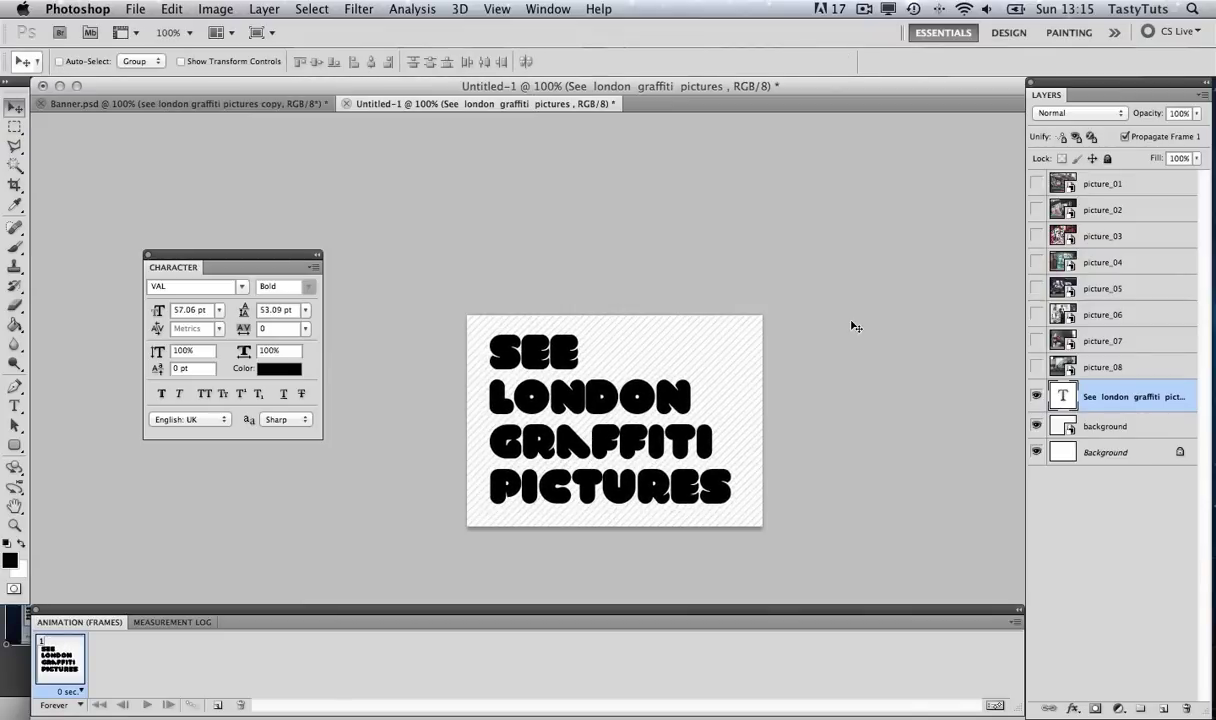
key(3)
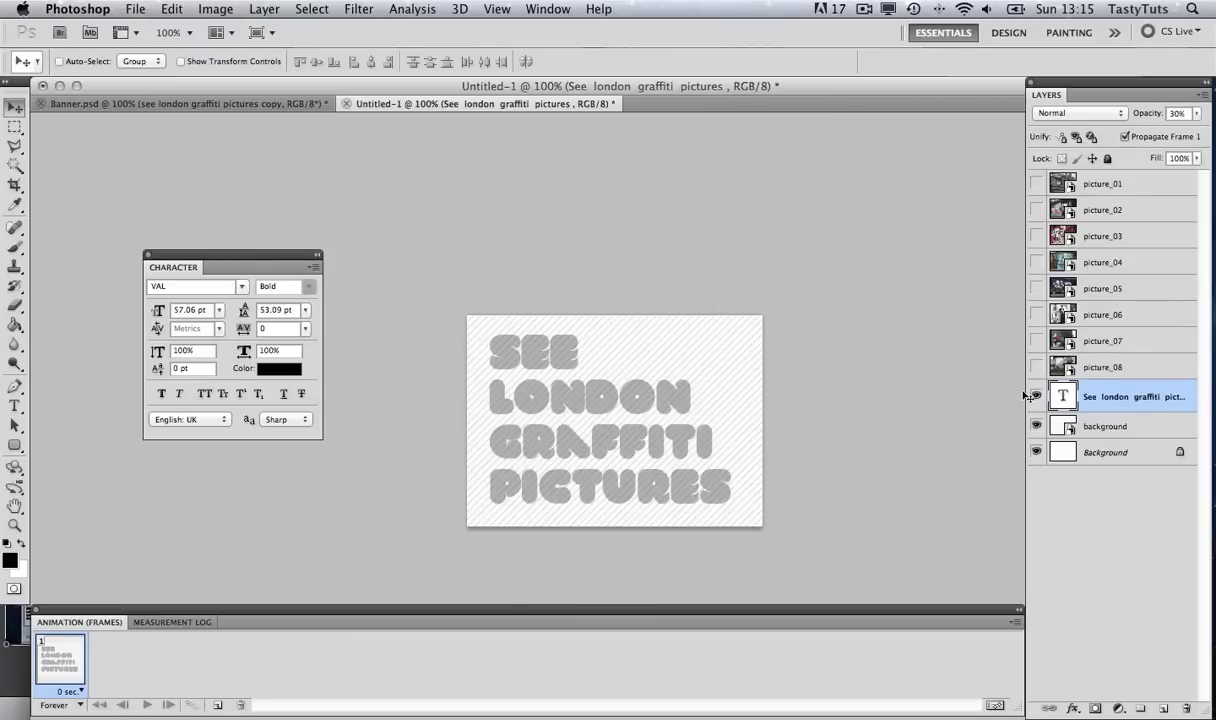
key(super+Tab)
key(super+Tab)
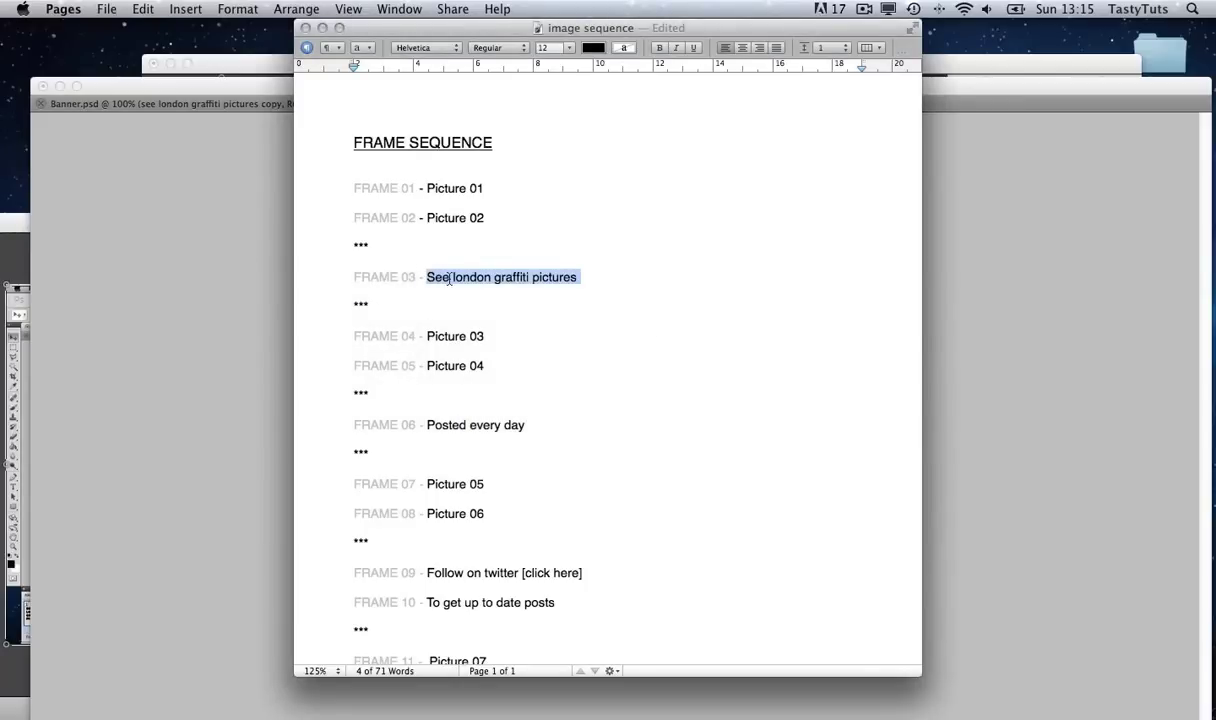
click(938, 490)
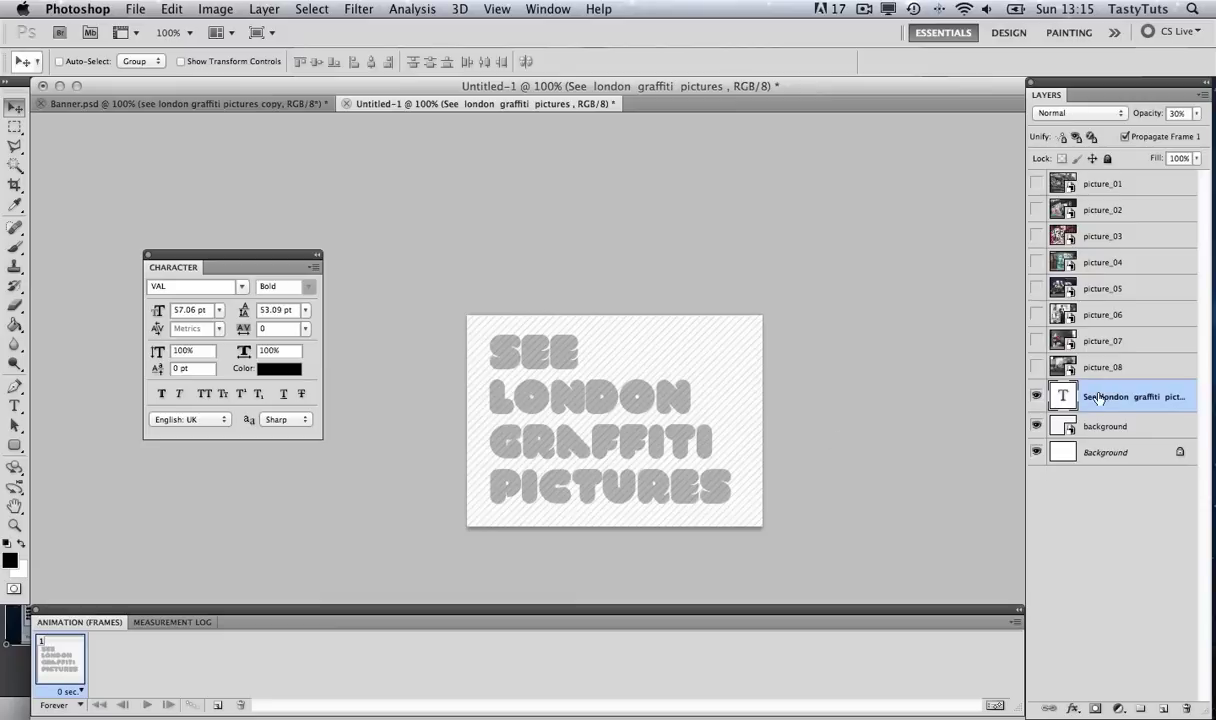
Step: Move the 'See london graffiti pictures' layer between picture_02 and picture_03 and duplicate it
drag(1098, 398, 1098, 220)
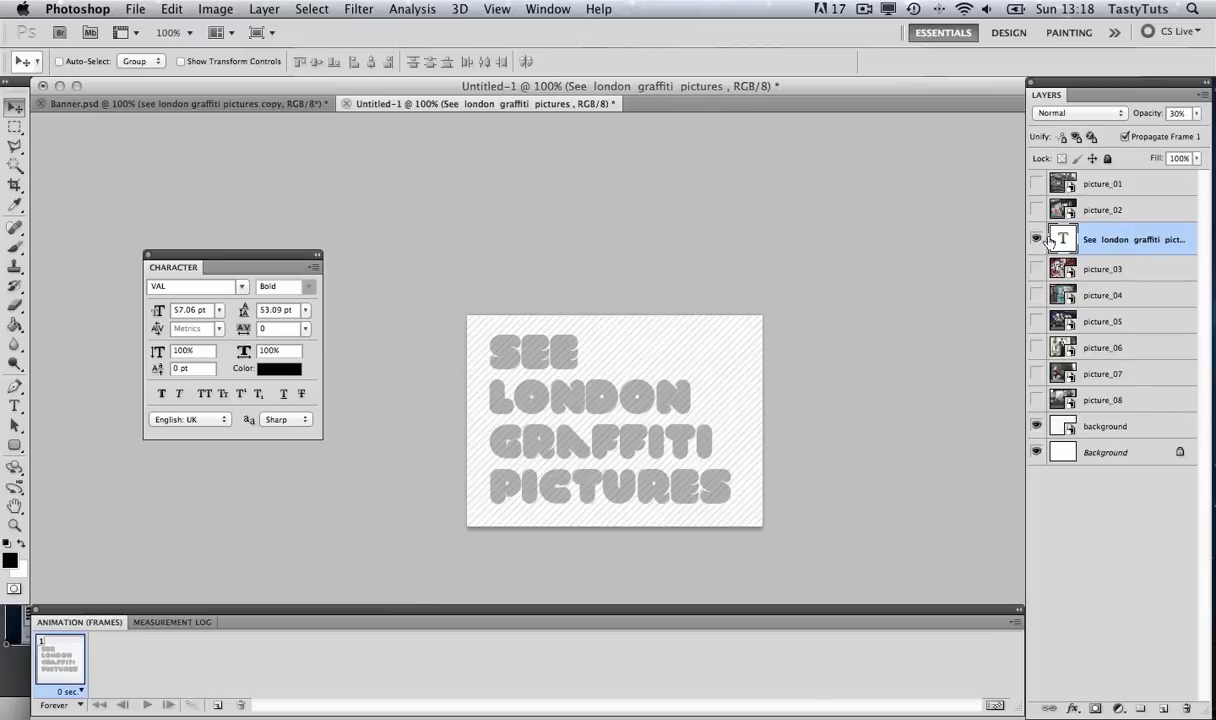
right_click(1127, 240)
click(996, 274)
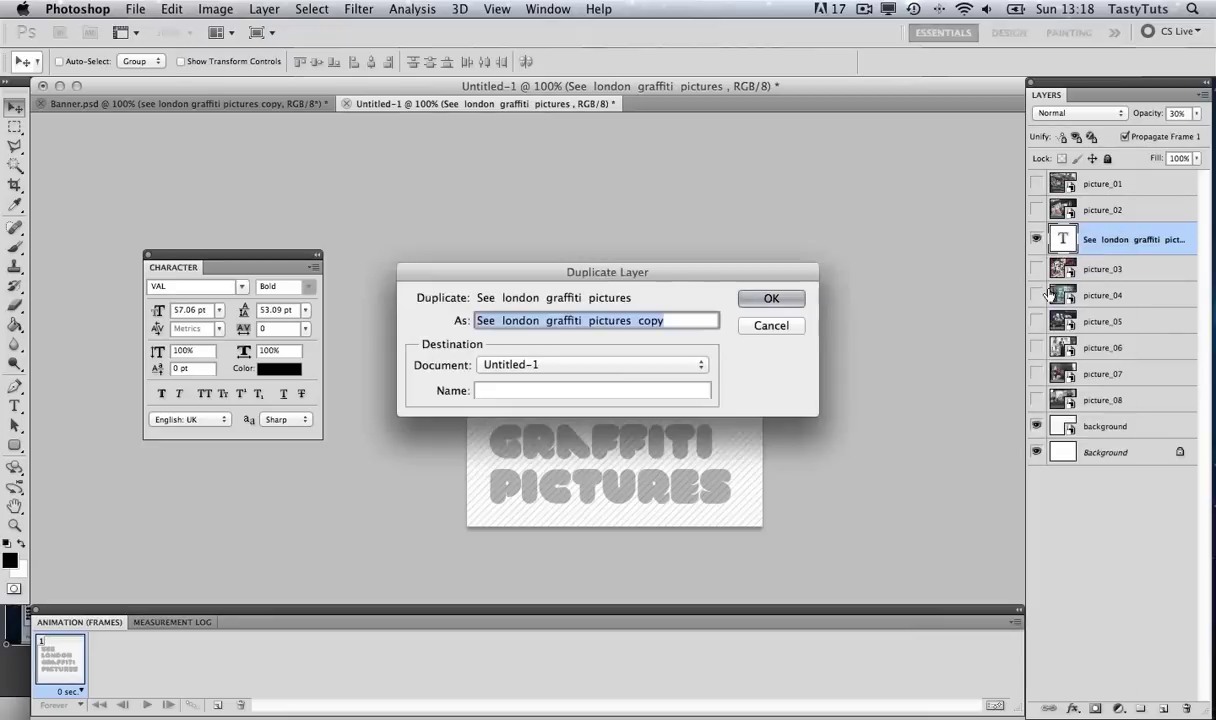
click(786, 299)
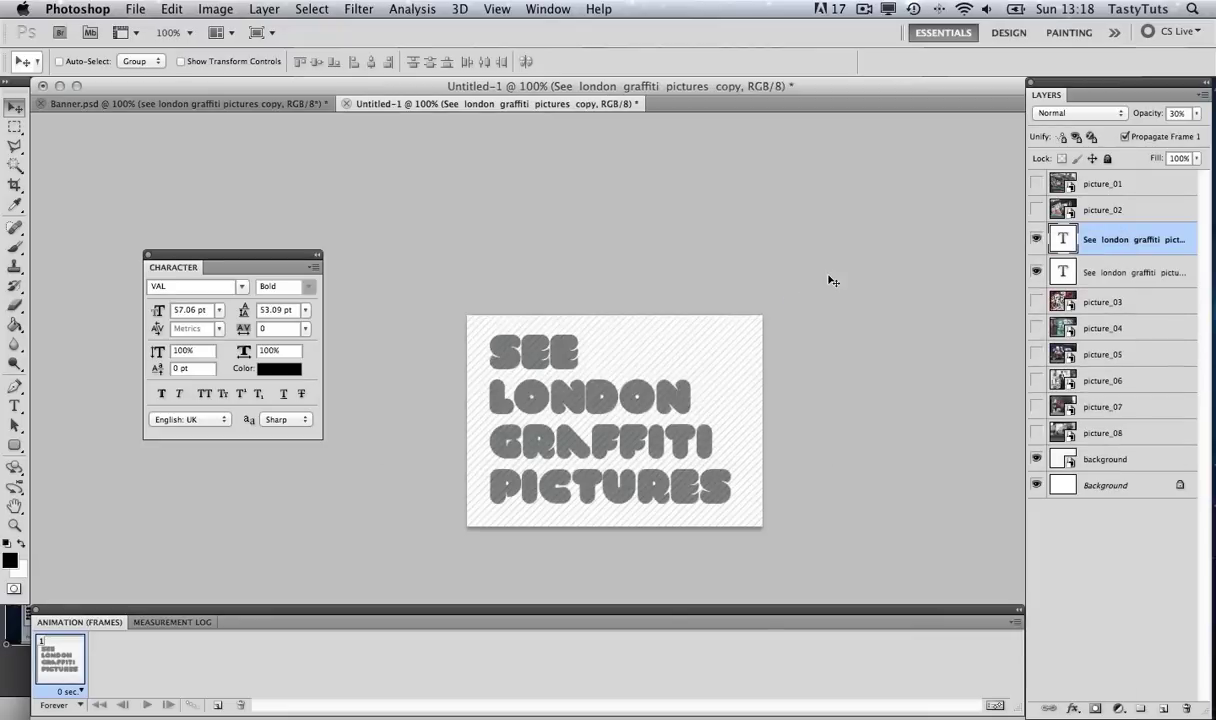
key(super+Tab)
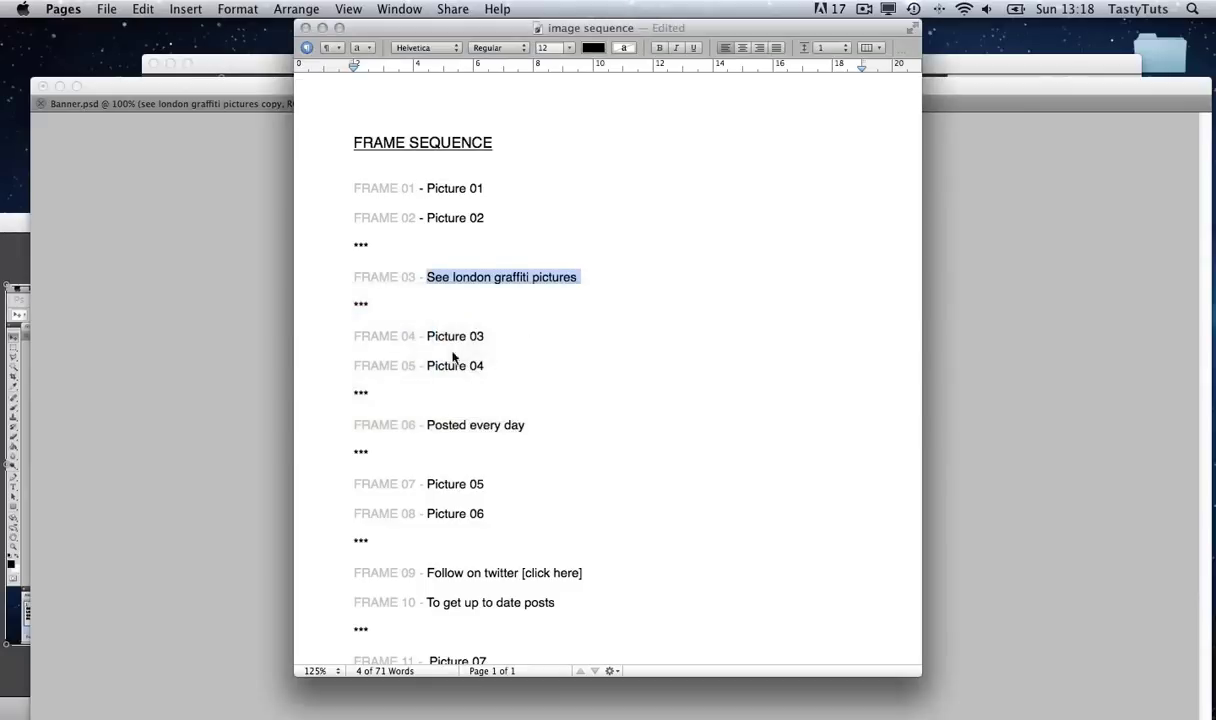
Step: Copy the FRAME 06 caption 'Posted every day' from the Pages notes and return to Photoshop
click(411, 425)
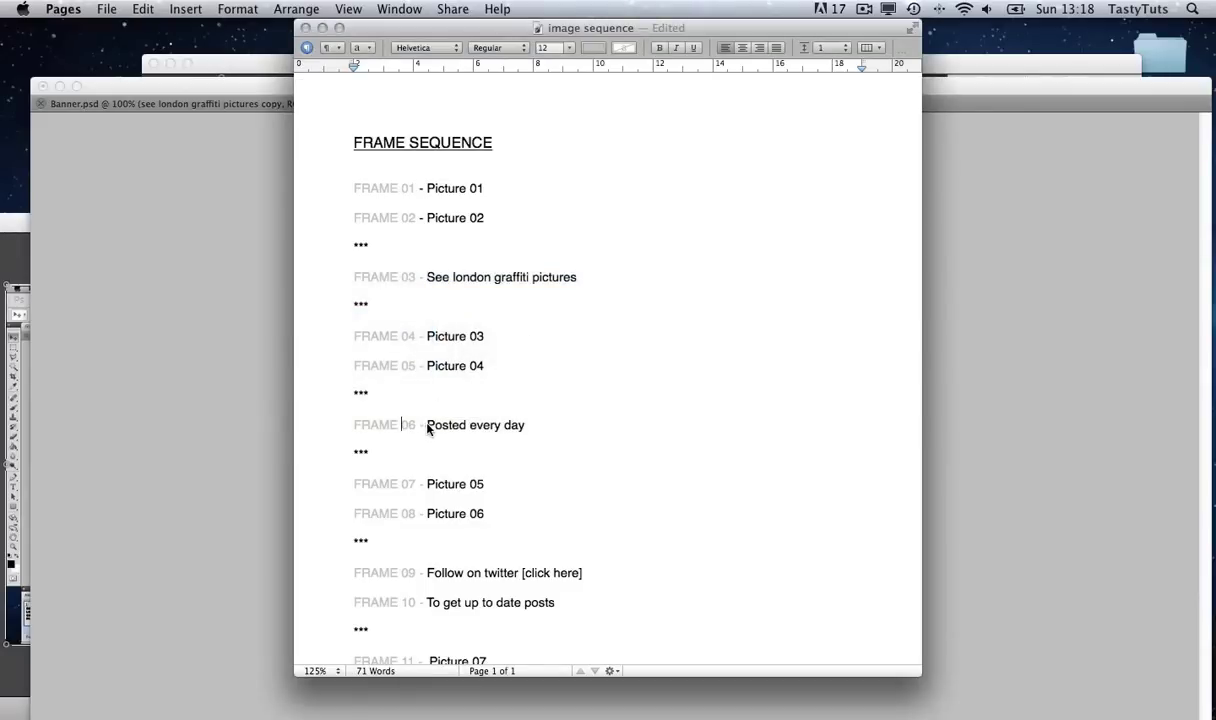
drag(429, 426, 528, 428)
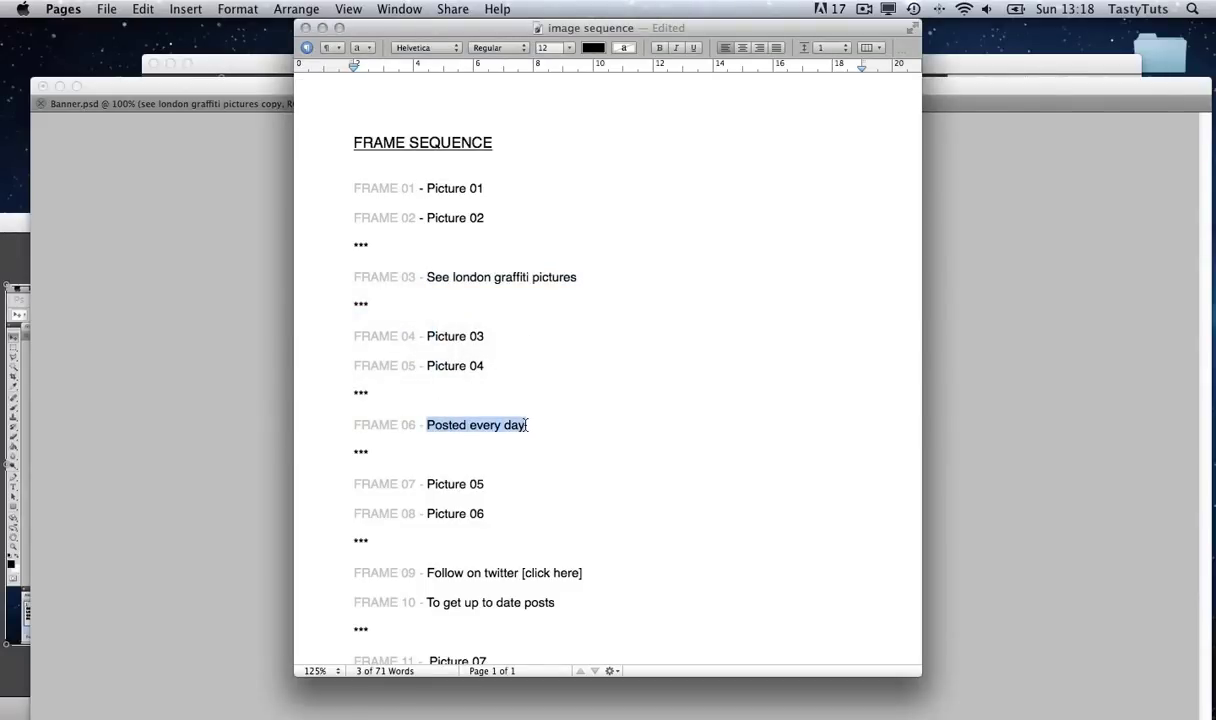
key(super+Tab)
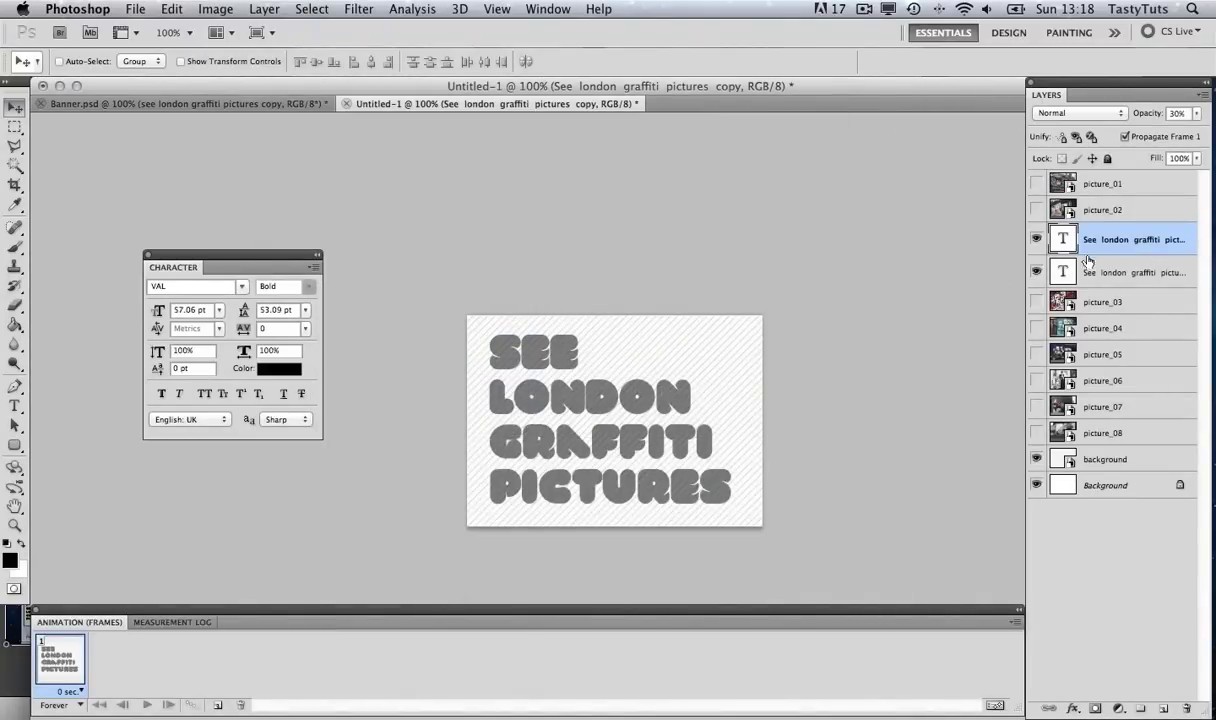
Step: Replace the duplicated caption's text with 'Posted every day' and hide the original caption layer
key(t)
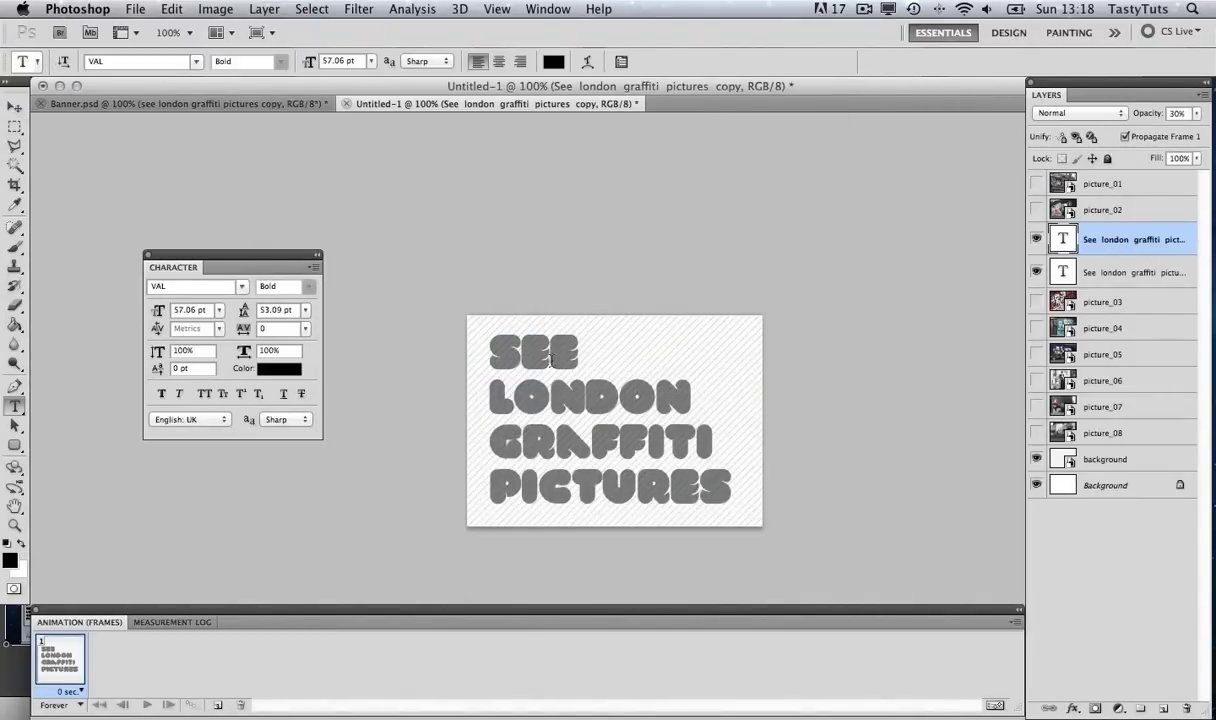
click(550, 345)
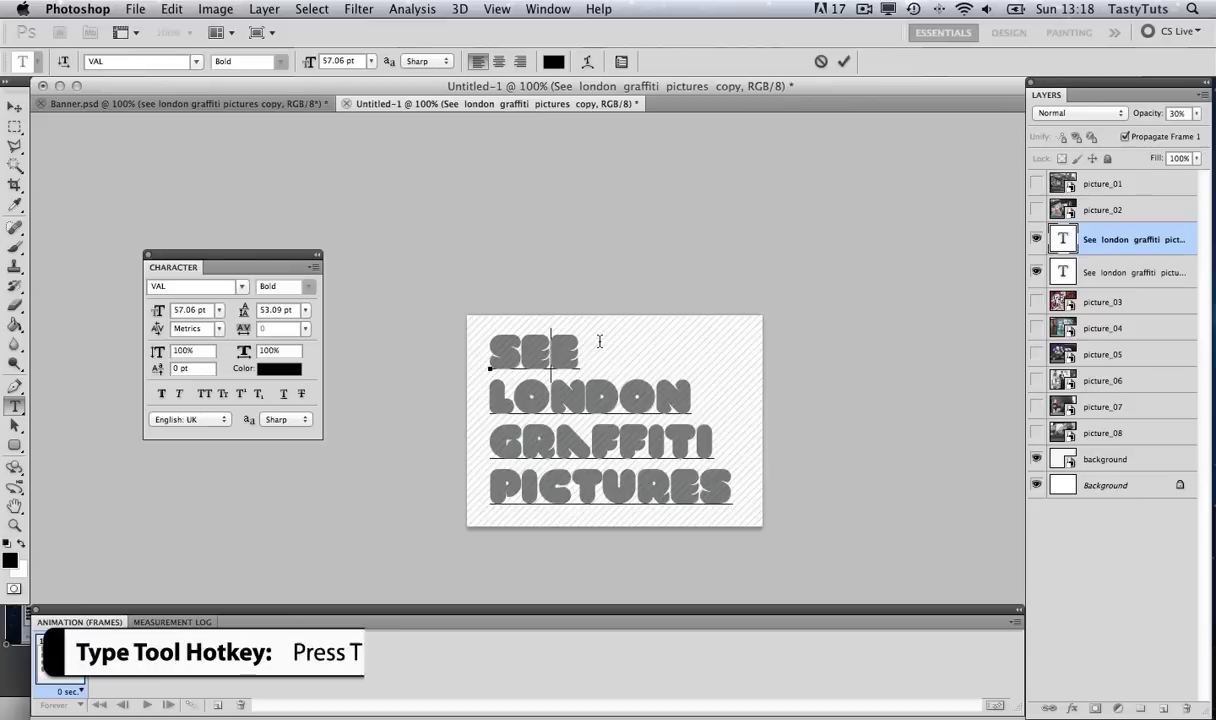
key(super+a)
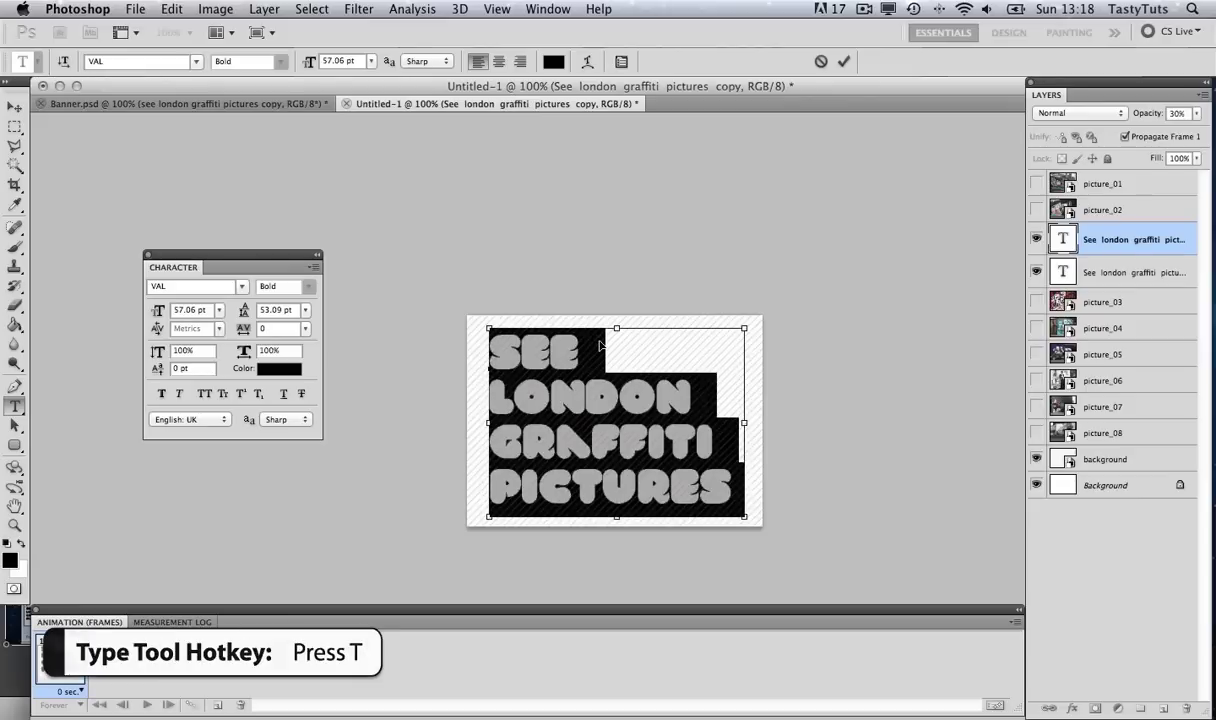
key(super+v)
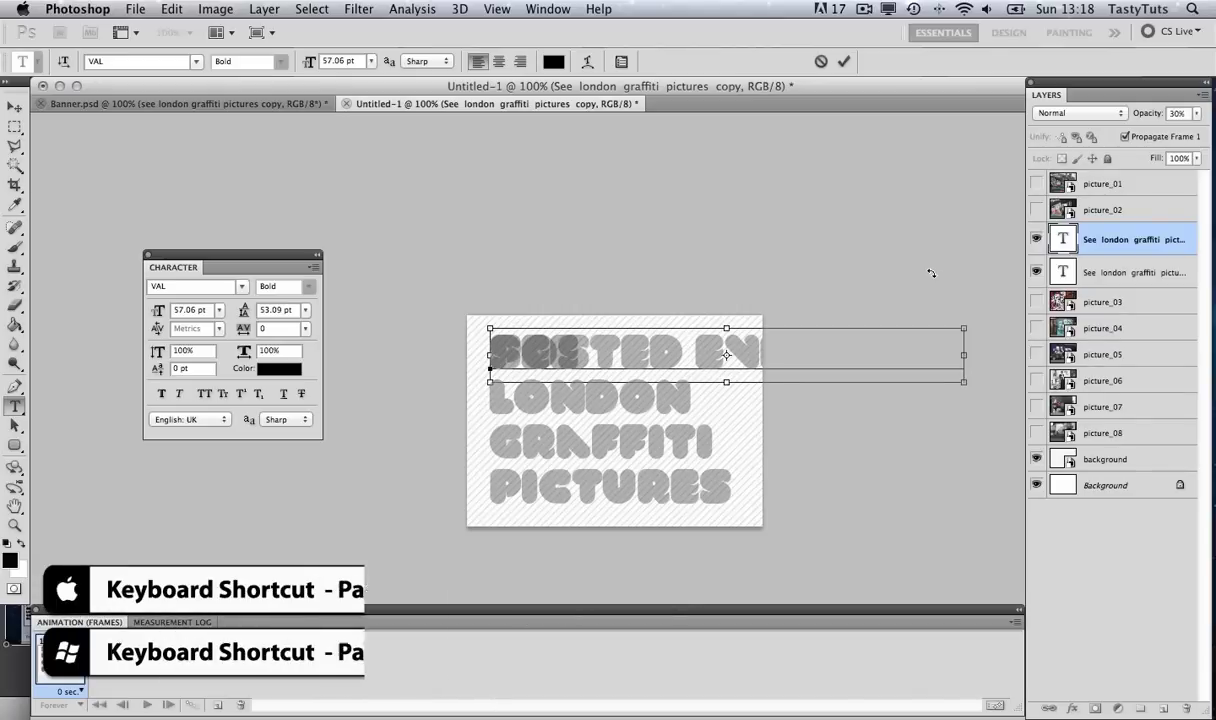
key(super+Return)
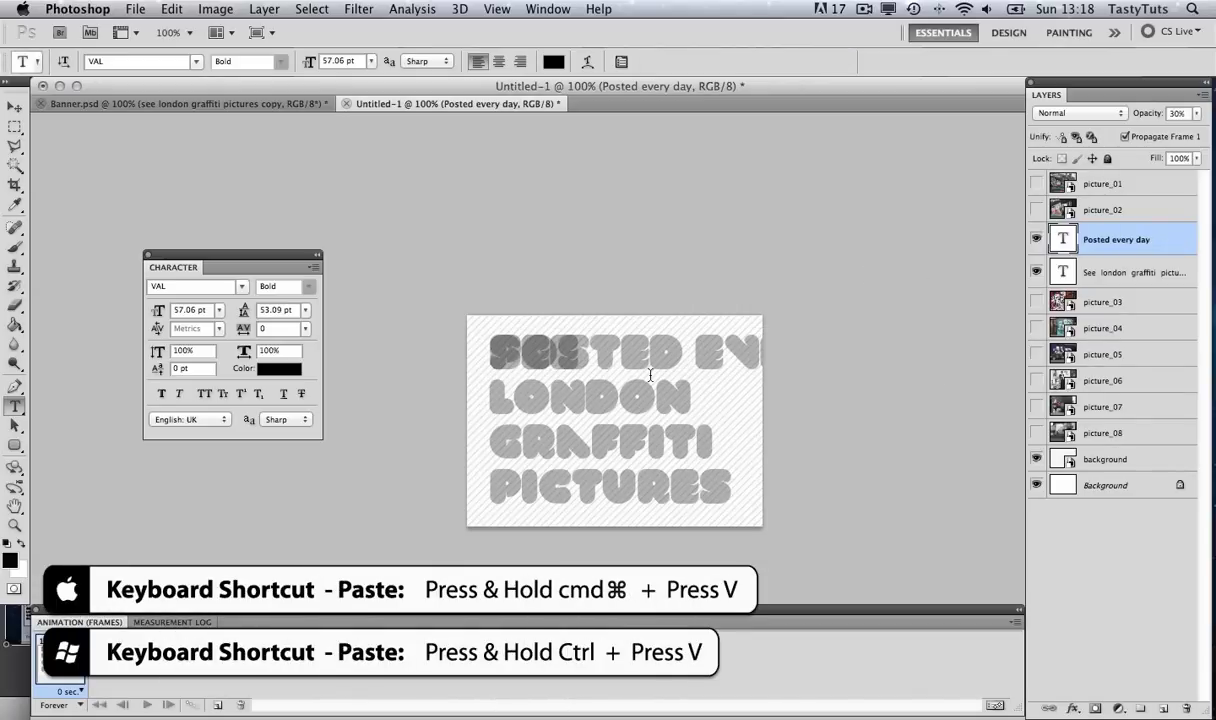
click(1036, 273)
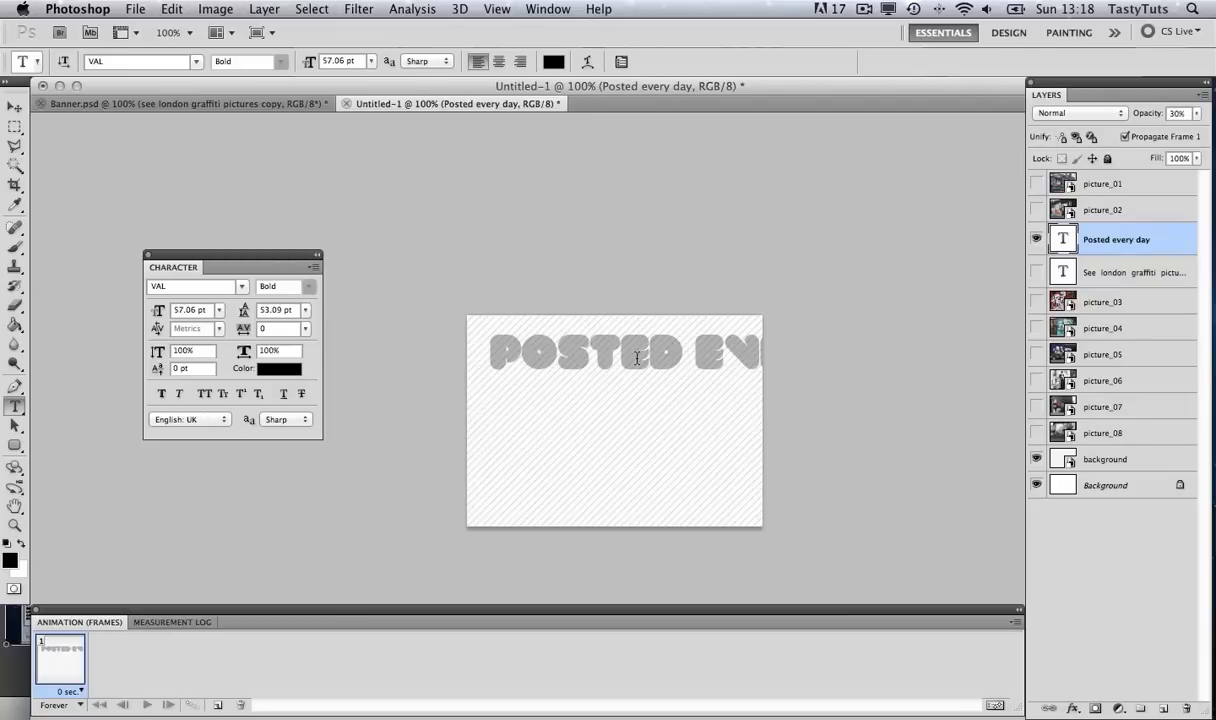
Step: Break POSTED / EVERY / DAY onto three lines, then move the layer between picture_04 and picture_05
click(674, 352)
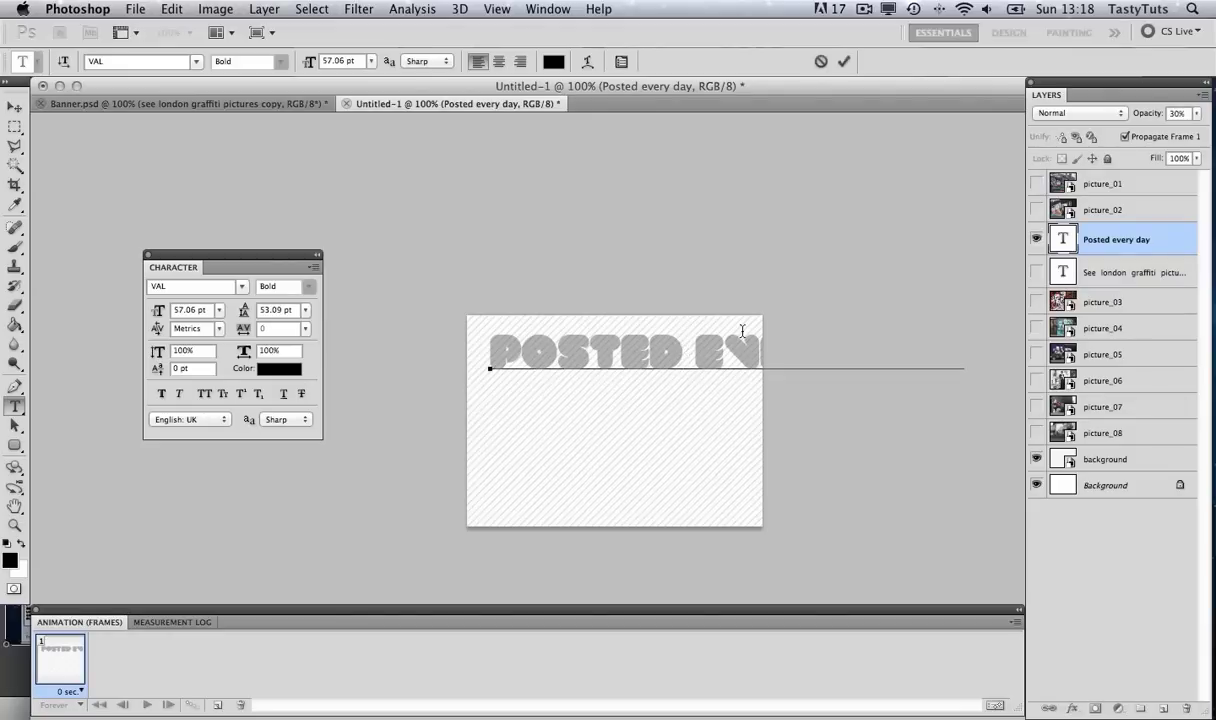
key(Return)
key(Delete)
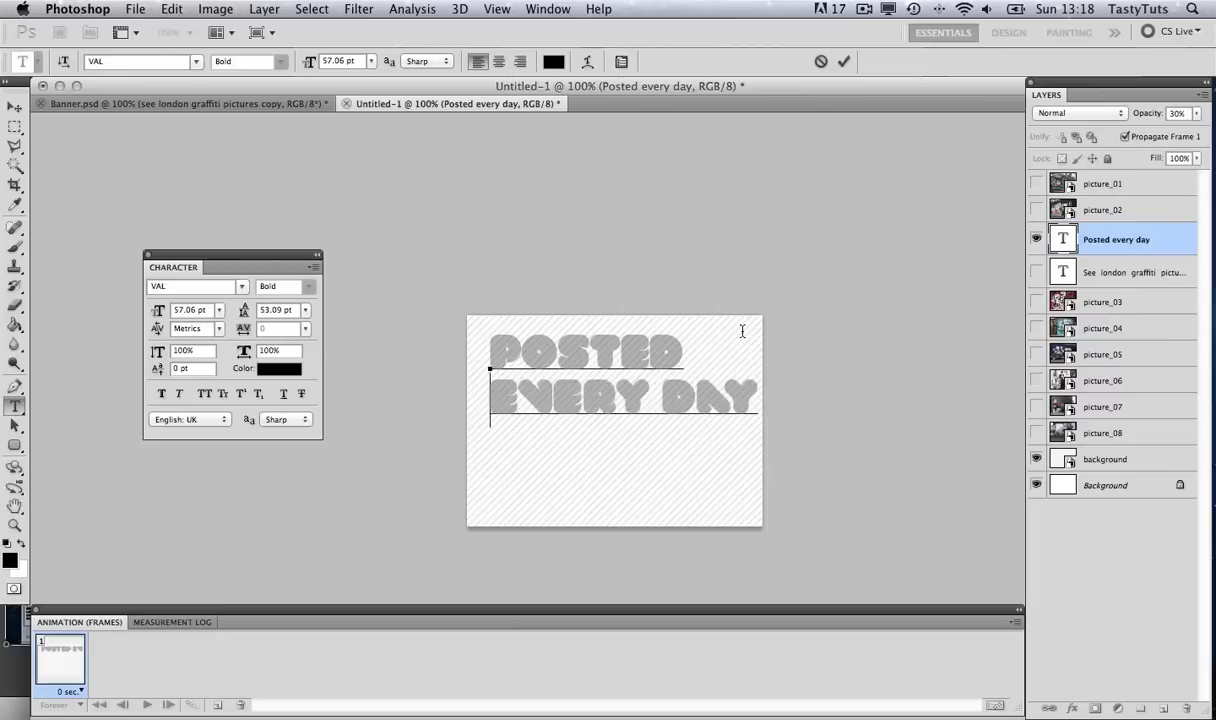
click(653, 390)
key(Return)
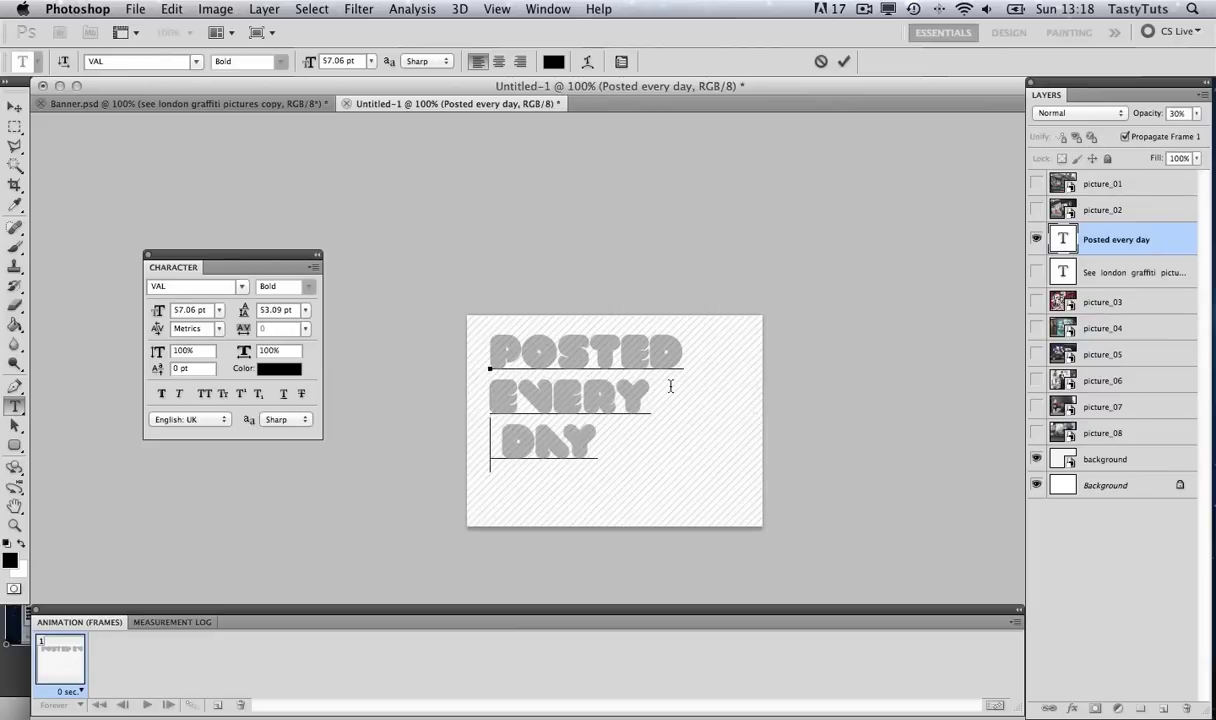
key(Delete)
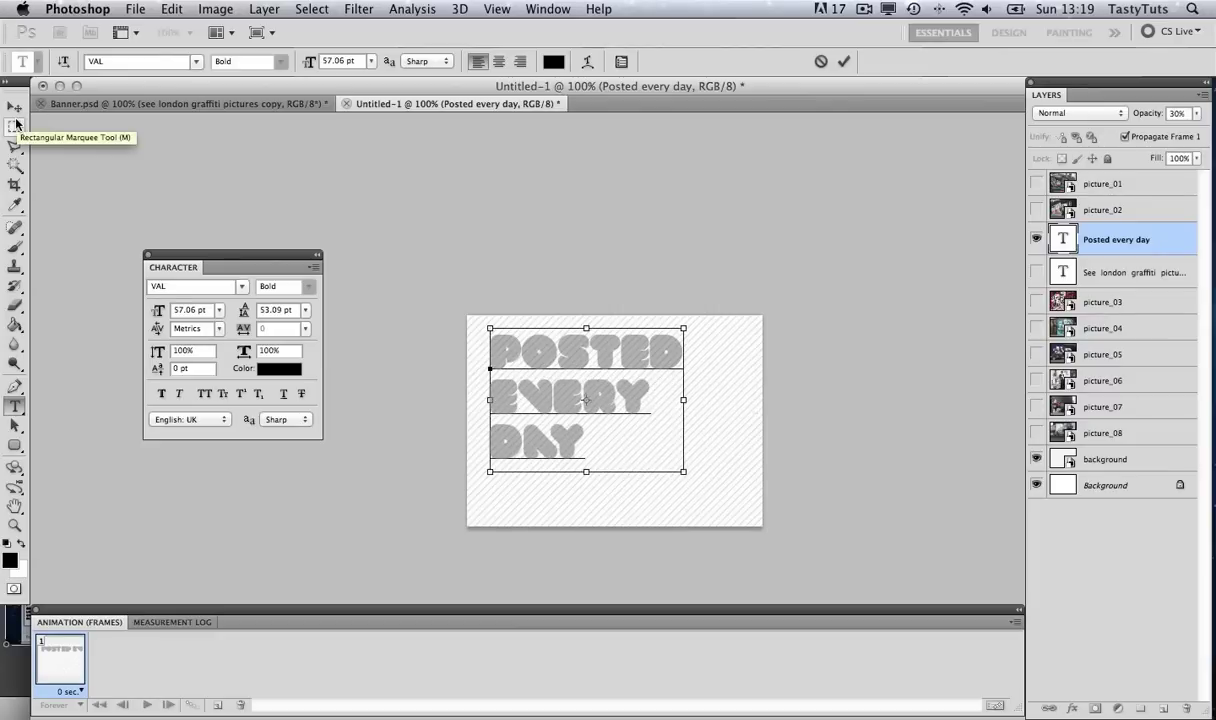
key(ctrl+Return)
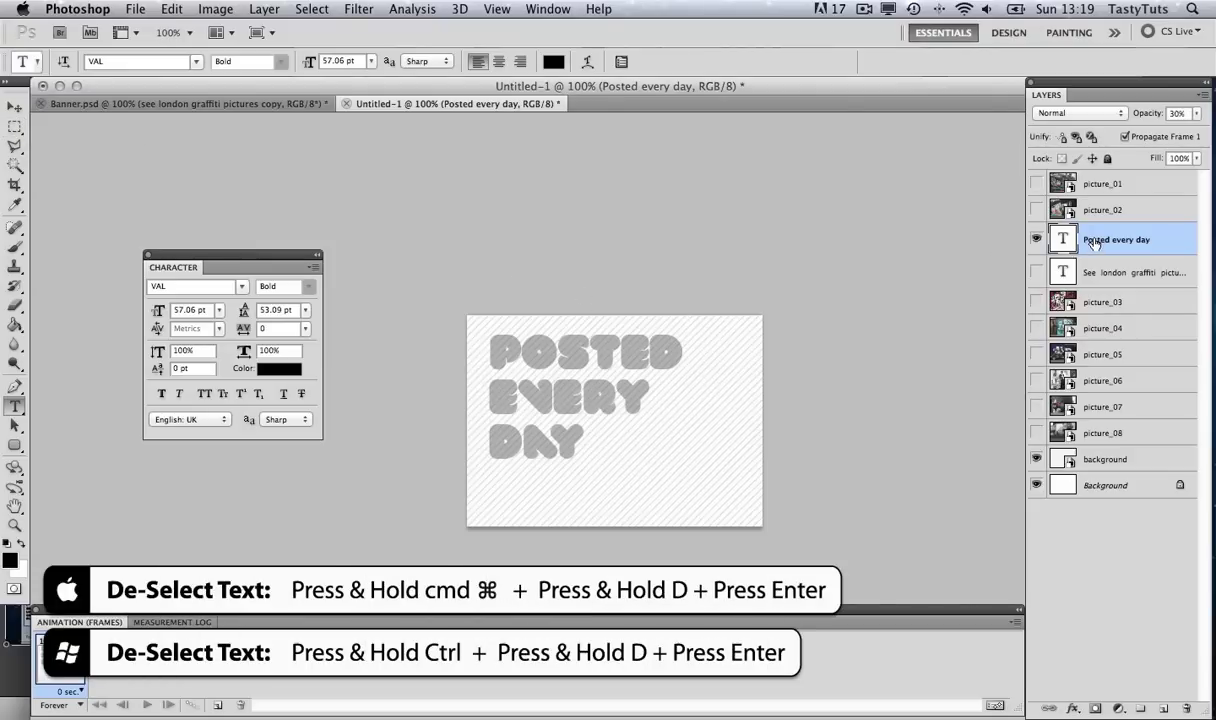
drag(1095, 242, 1098, 330)
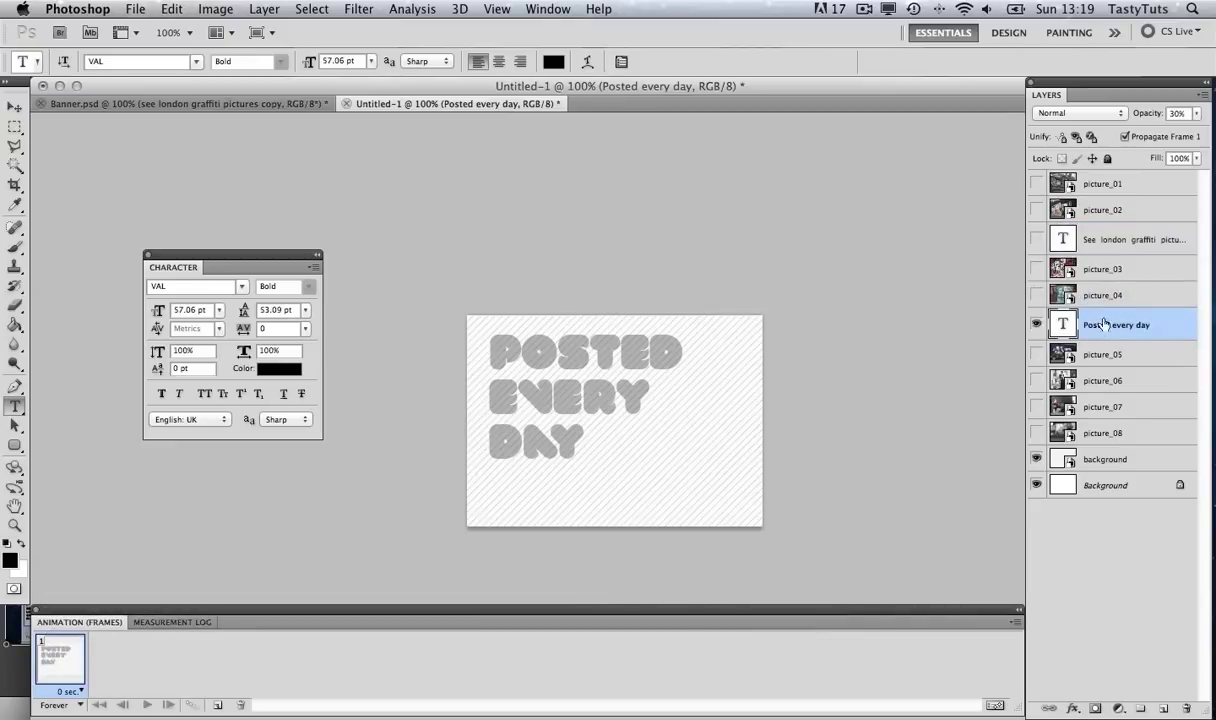
key(super+Tab)
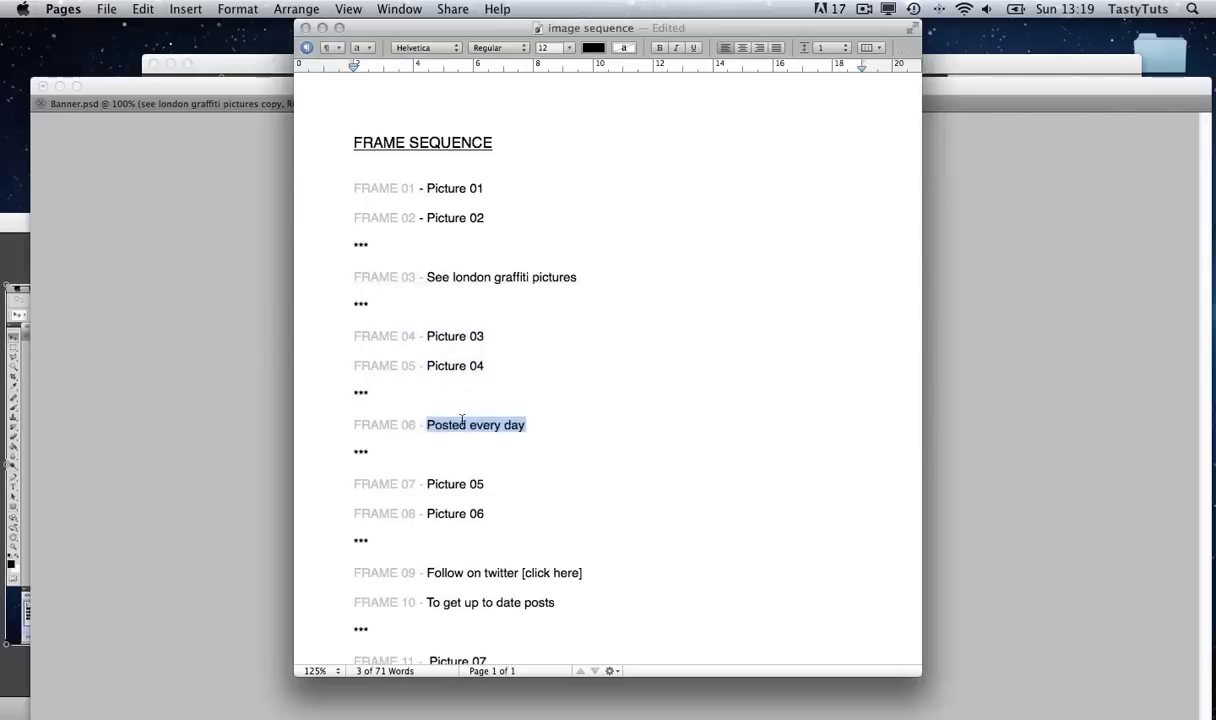
Step: Return from the Frame 06 notes to the Photoshop Untitled-1 banner
key(super+Tab)
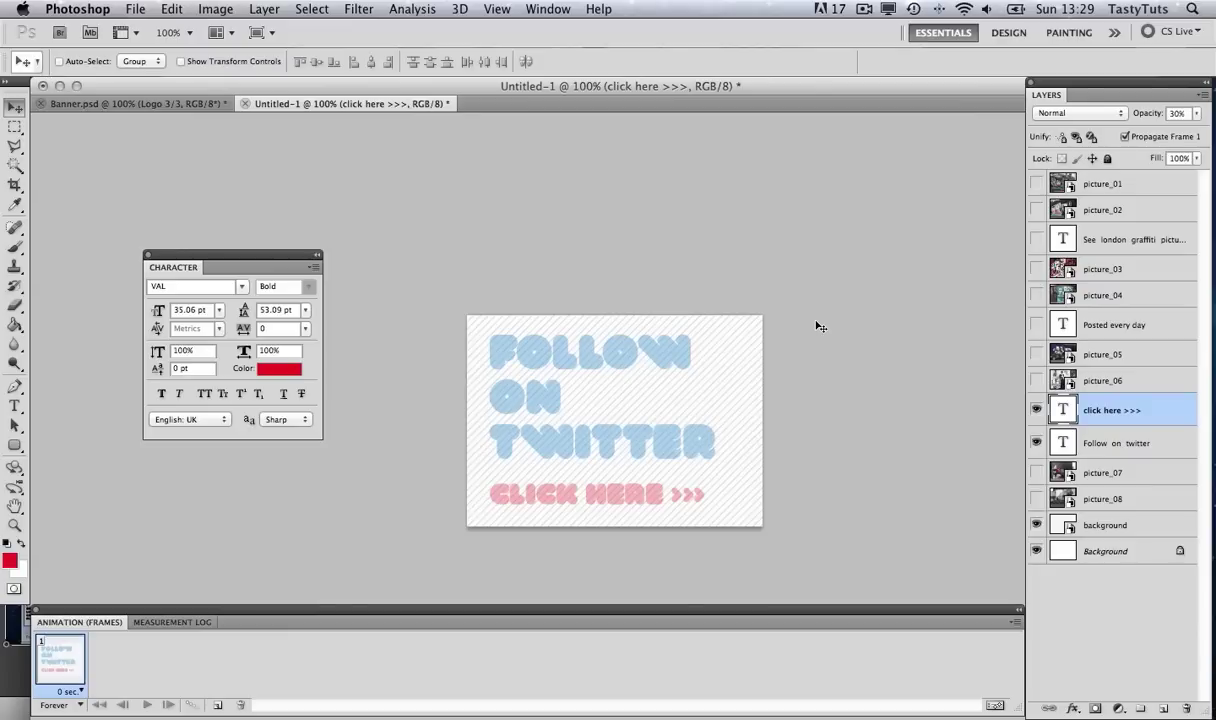
click(1040, 432)
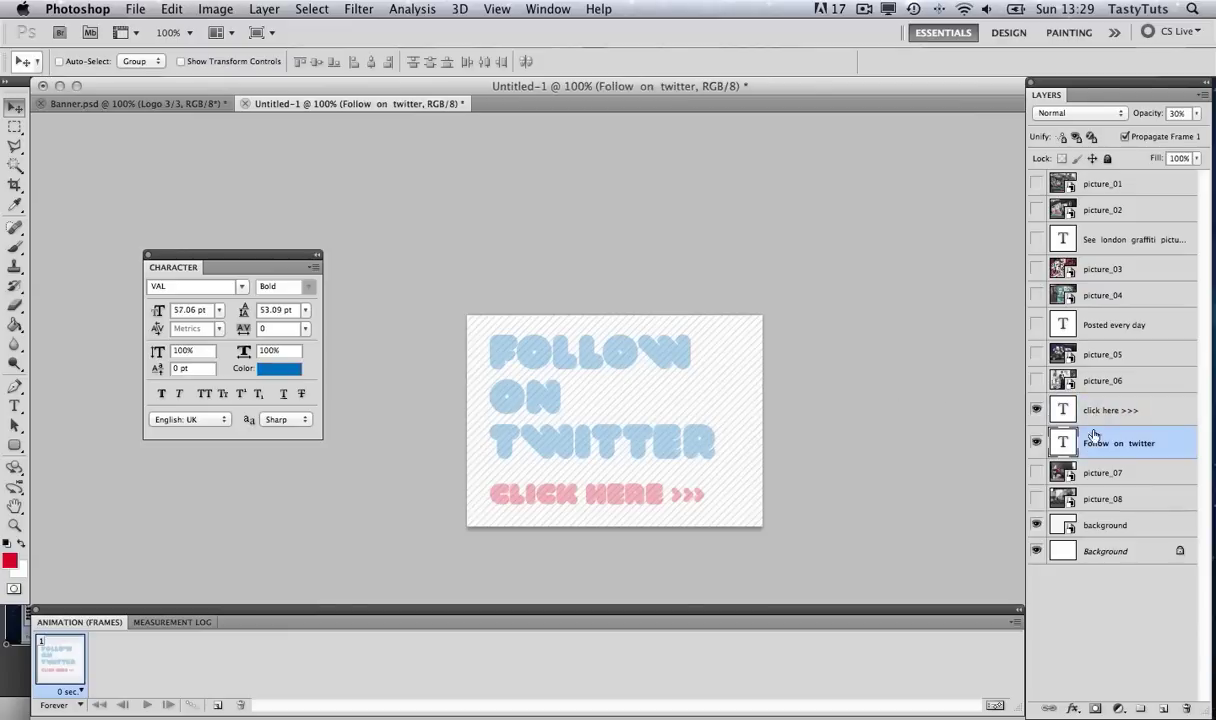
click(1042, 405)
click(1099, 443)
click(1037, 440)
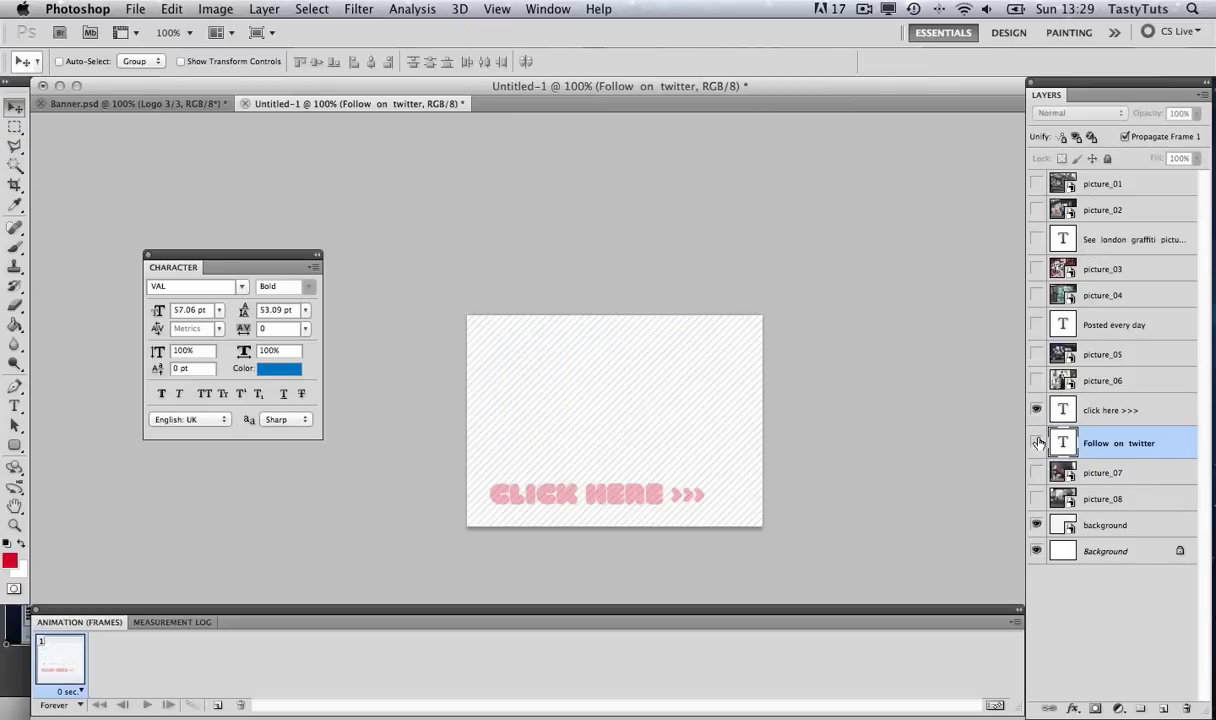
click(1037, 440)
click(1037, 410)
click(1038, 412)
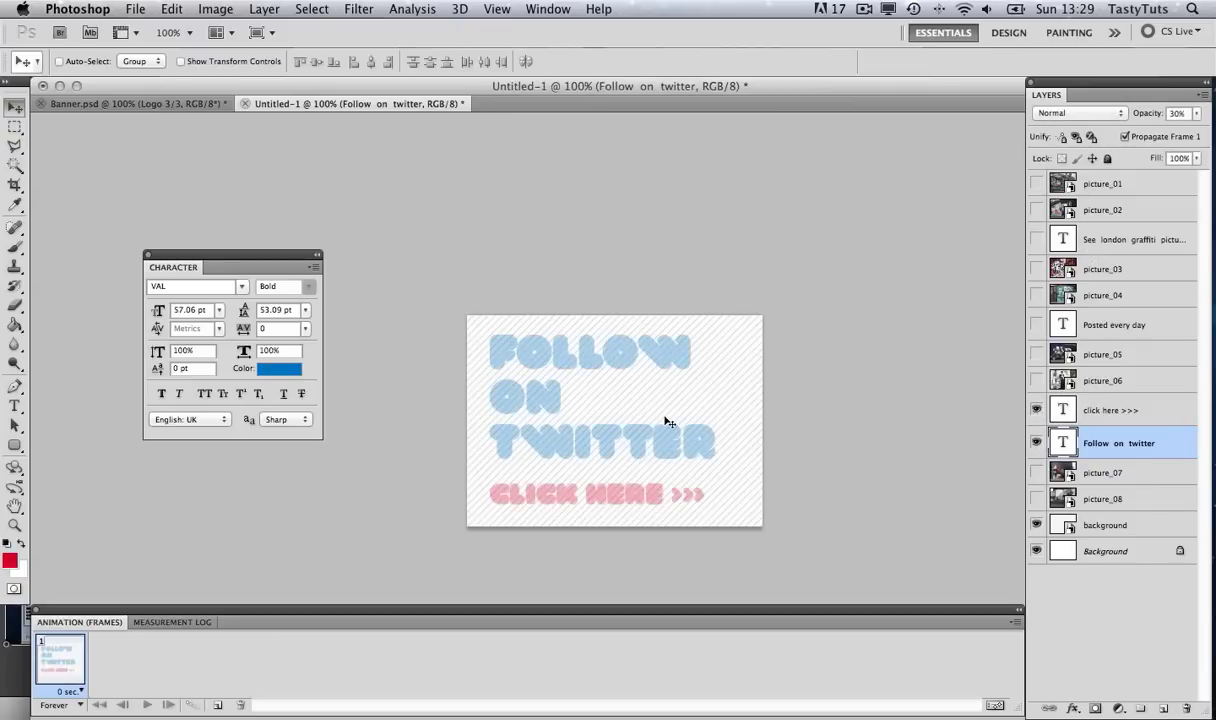
click(1085, 410)
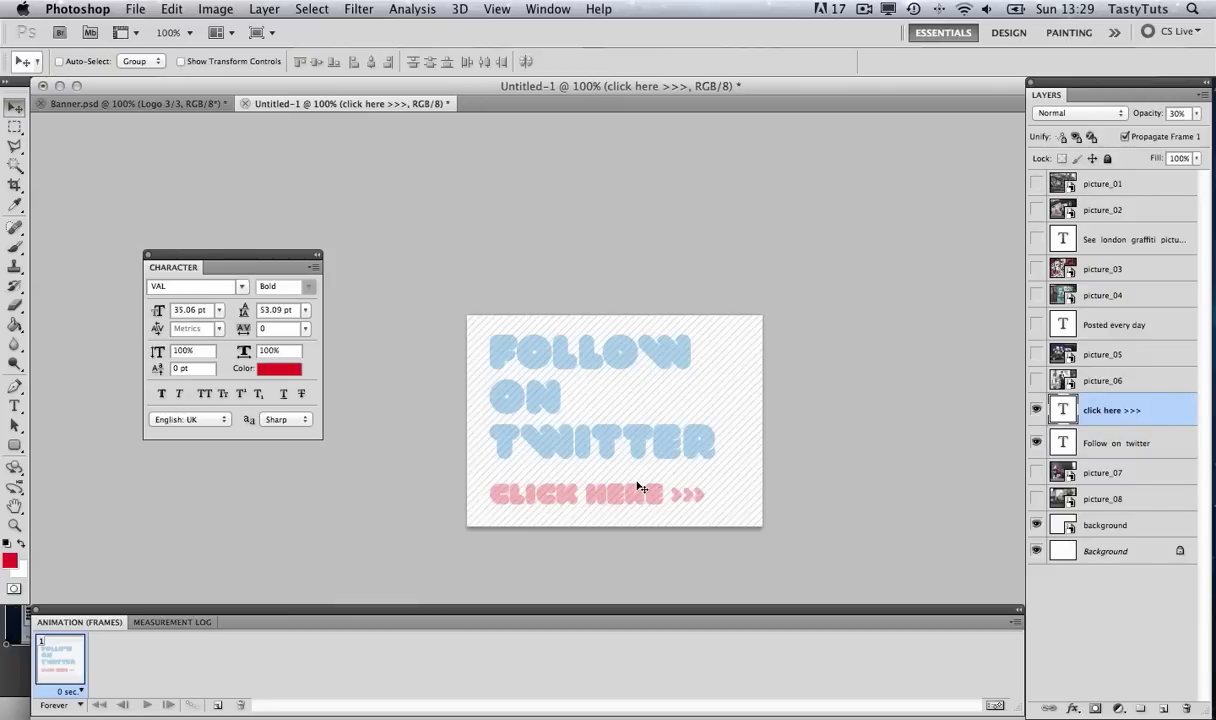
drag(602, 494, 628, 492)
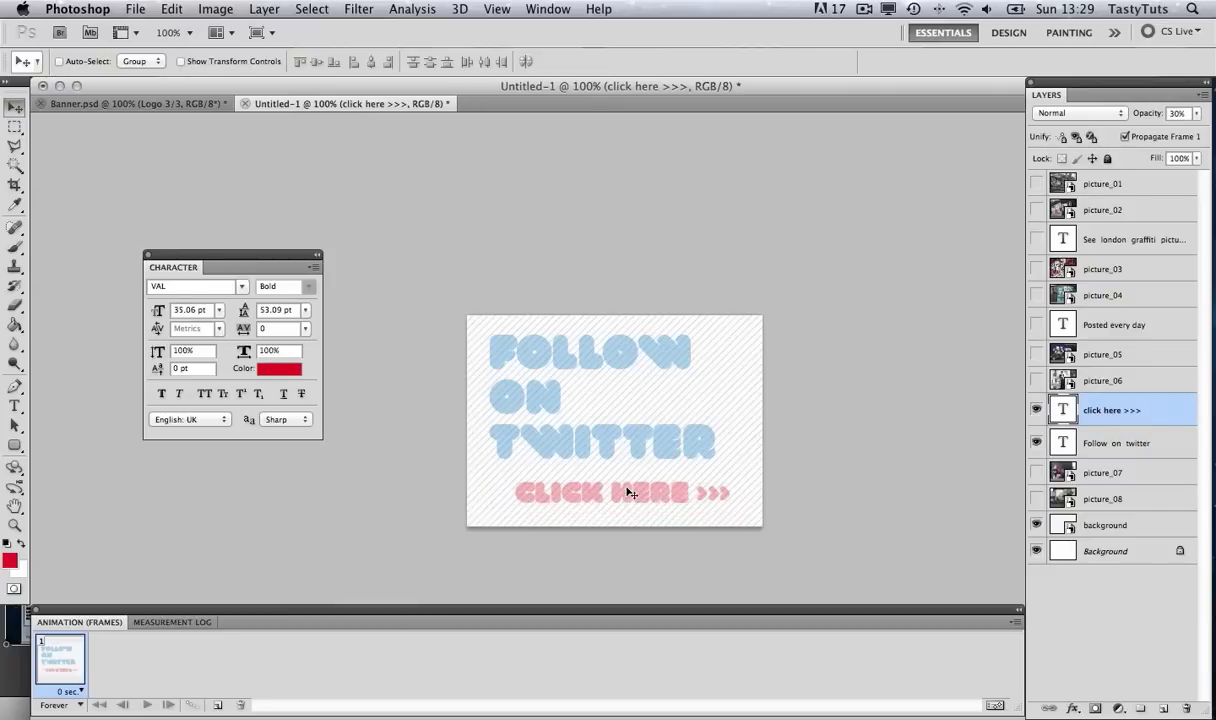
key(ctrl+z)
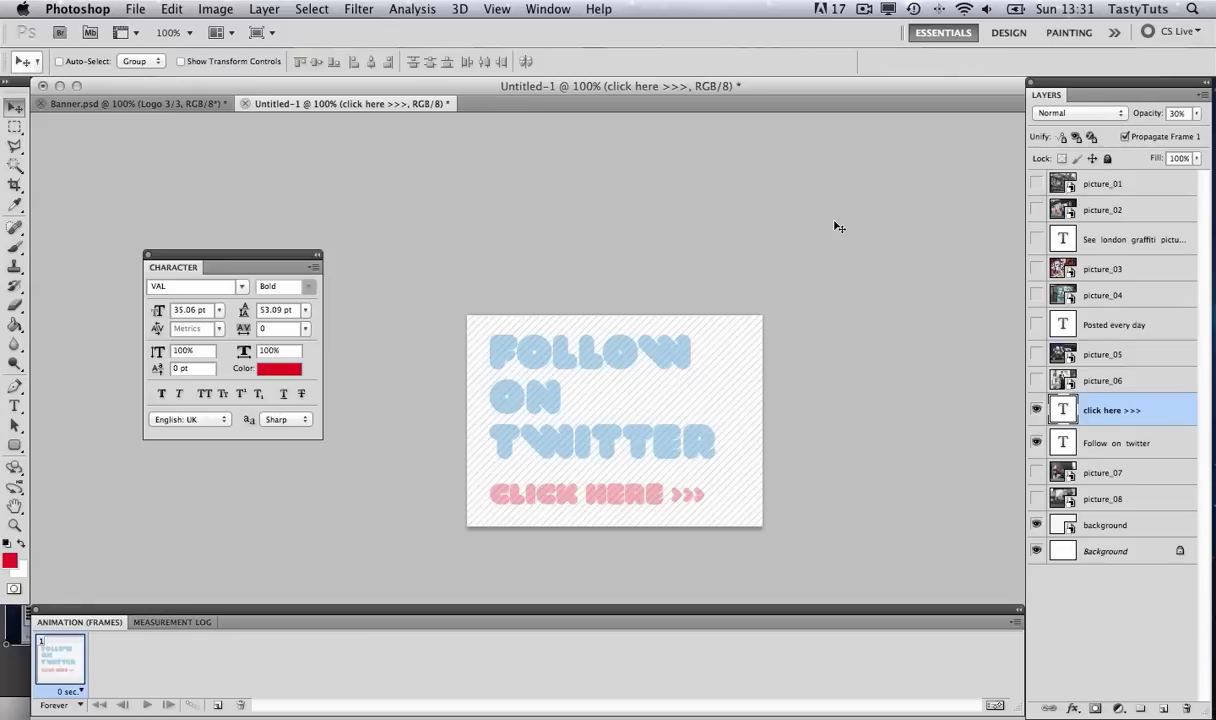
click(1112, 440)
click(1052, 402)
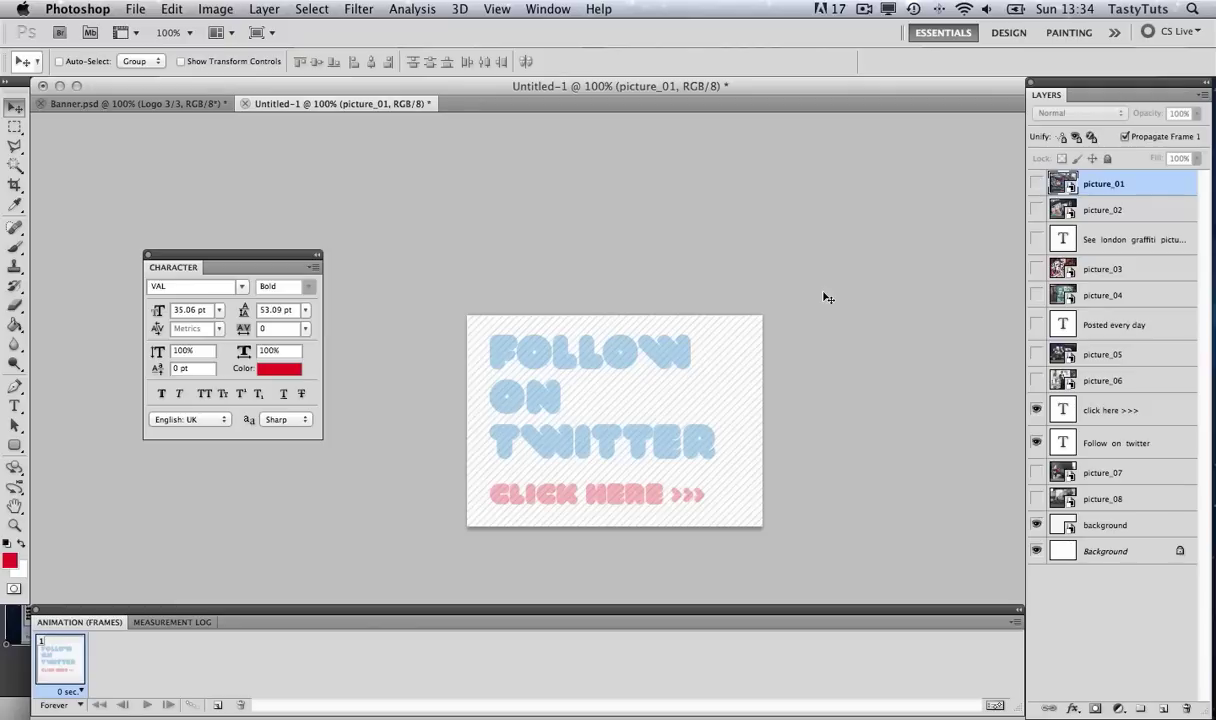
key(super+Tab)
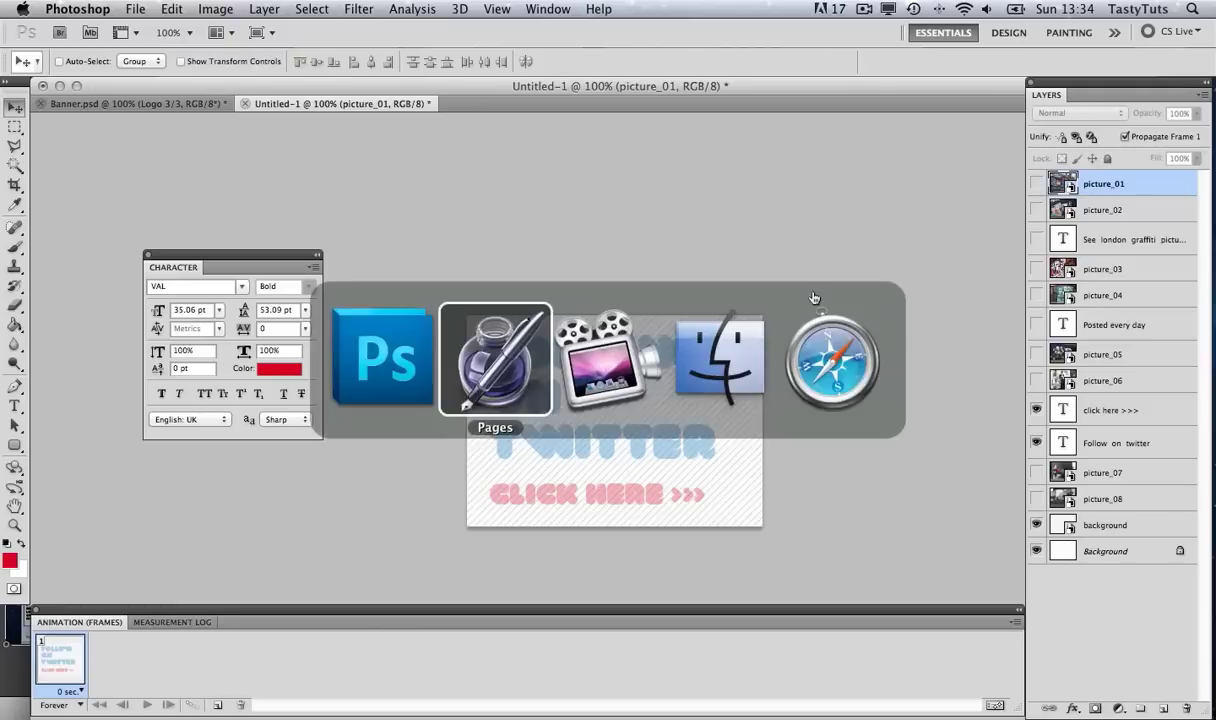
scroll(635, 318, down, 2)
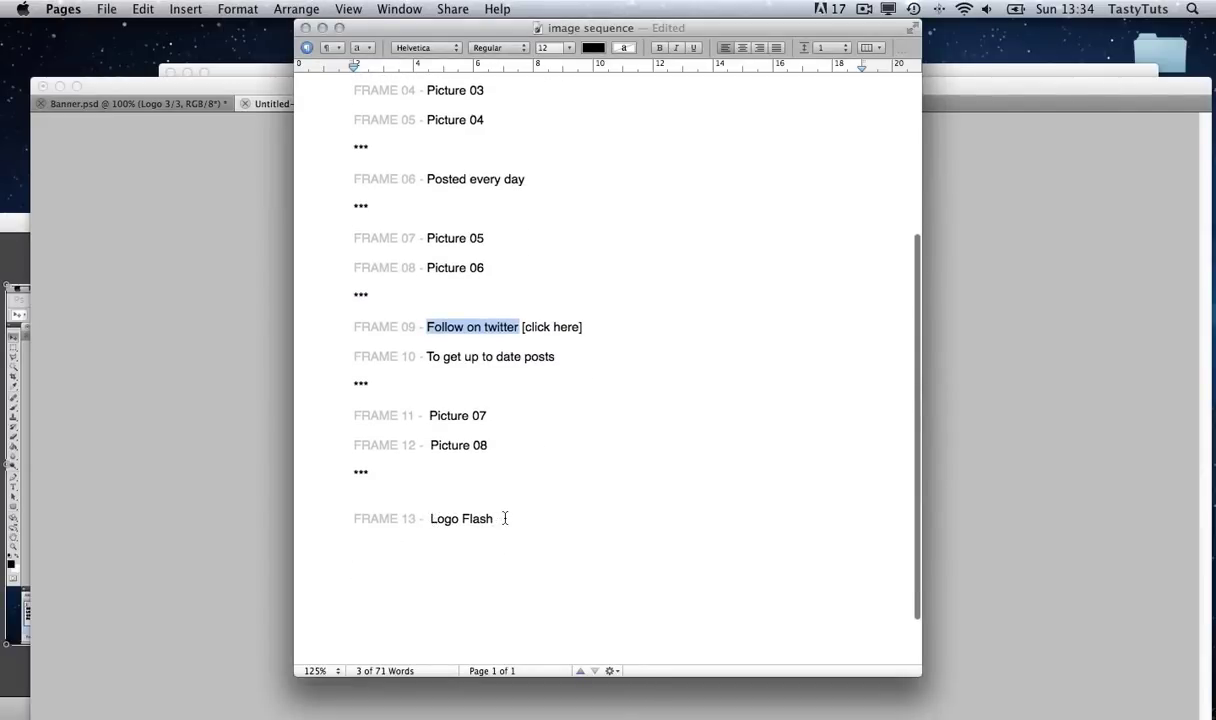
key(super+Tab)
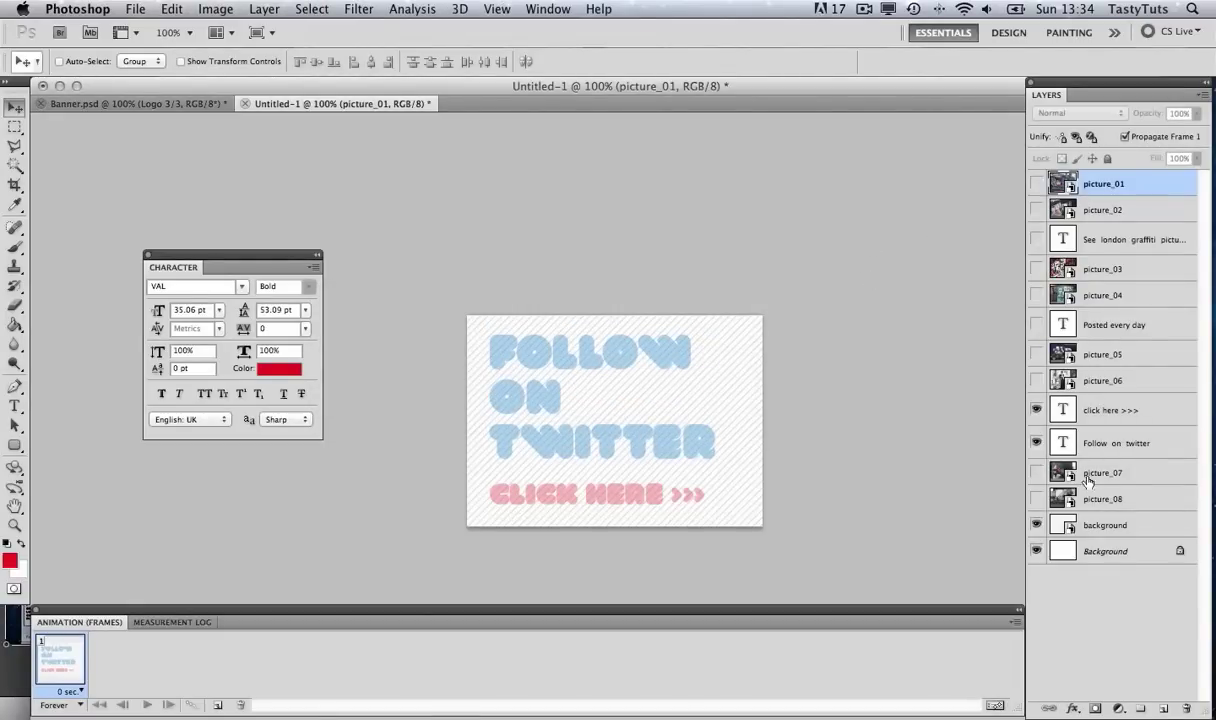
Step: Hide the click here and Follow on twitter text layers and place logo.png on the banner
click(1099, 526)
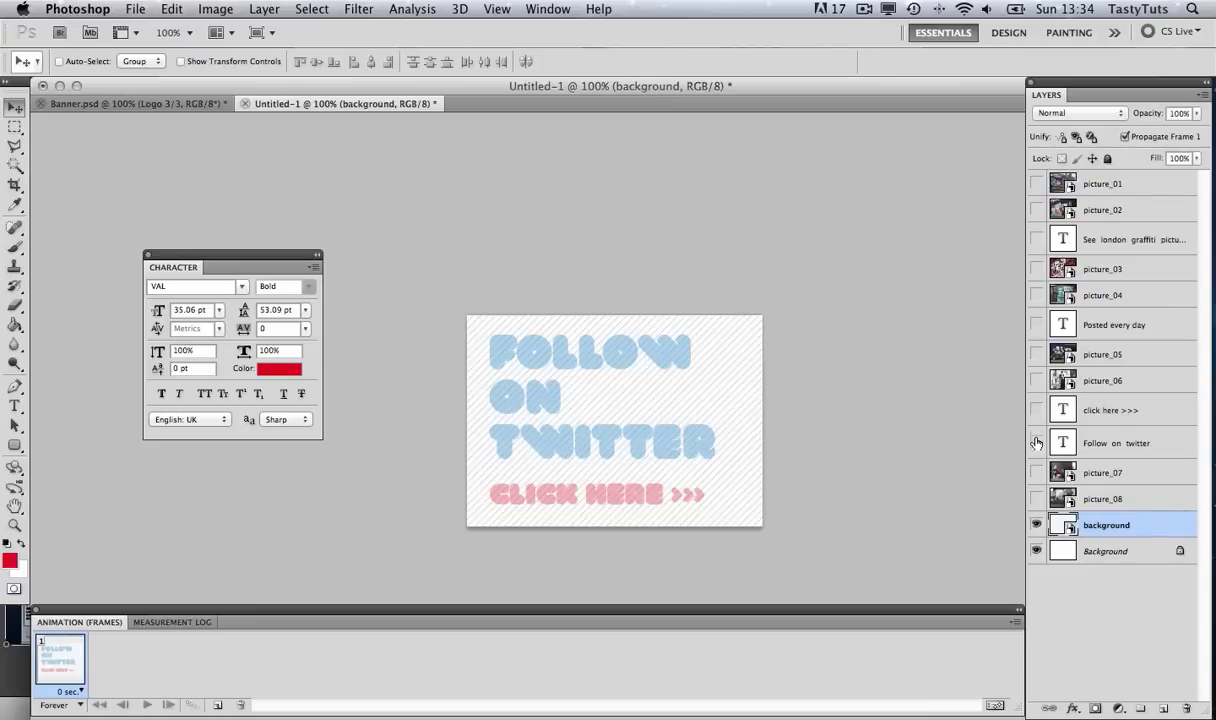
drag(1036, 410, 1036, 445)
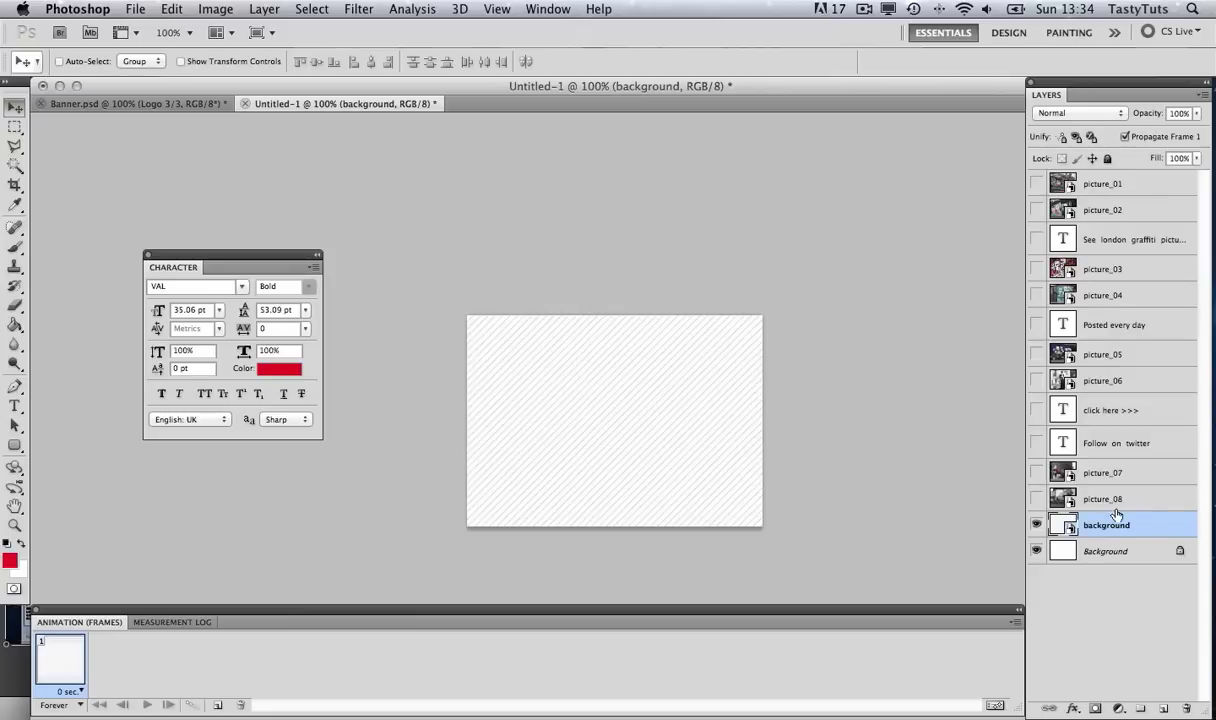
click(137, 10)
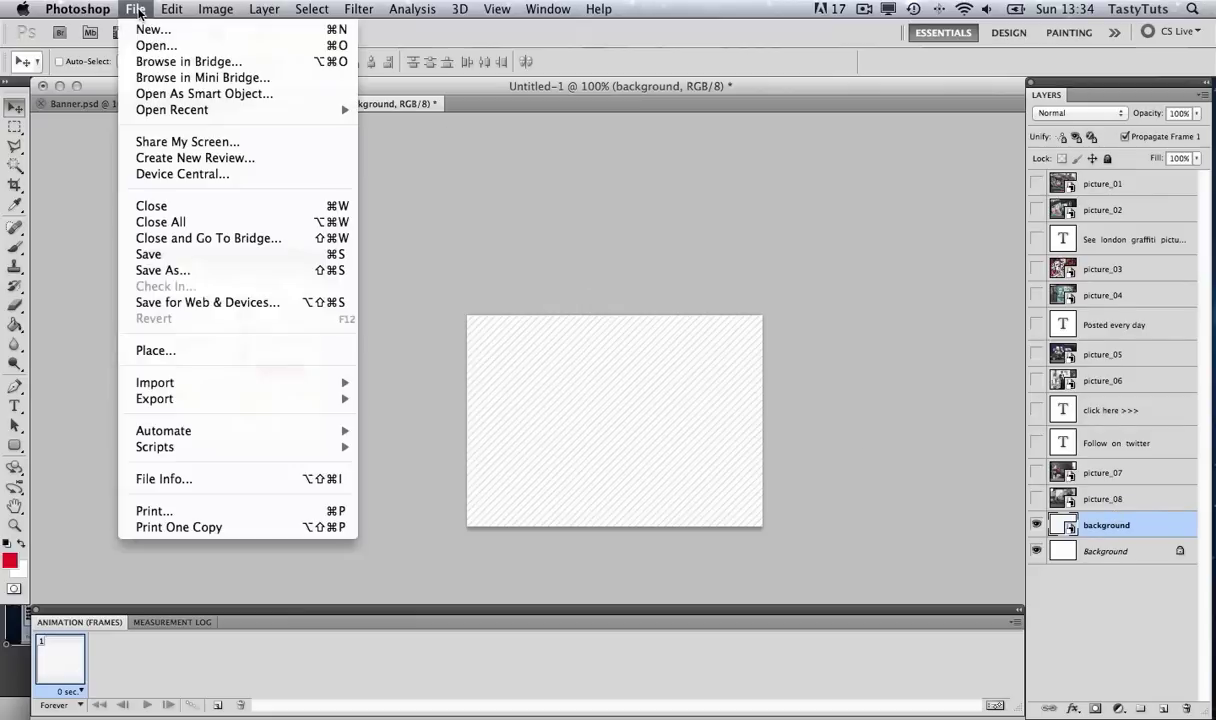
click(197, 349)
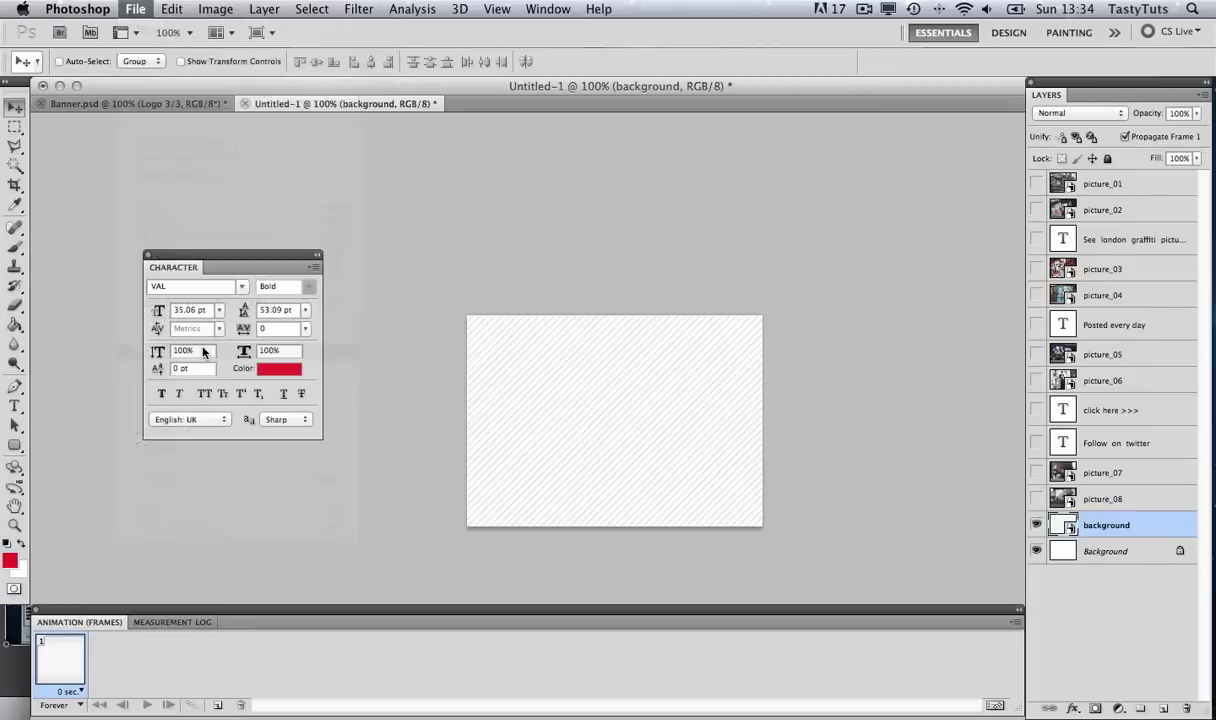
click(515, 197)
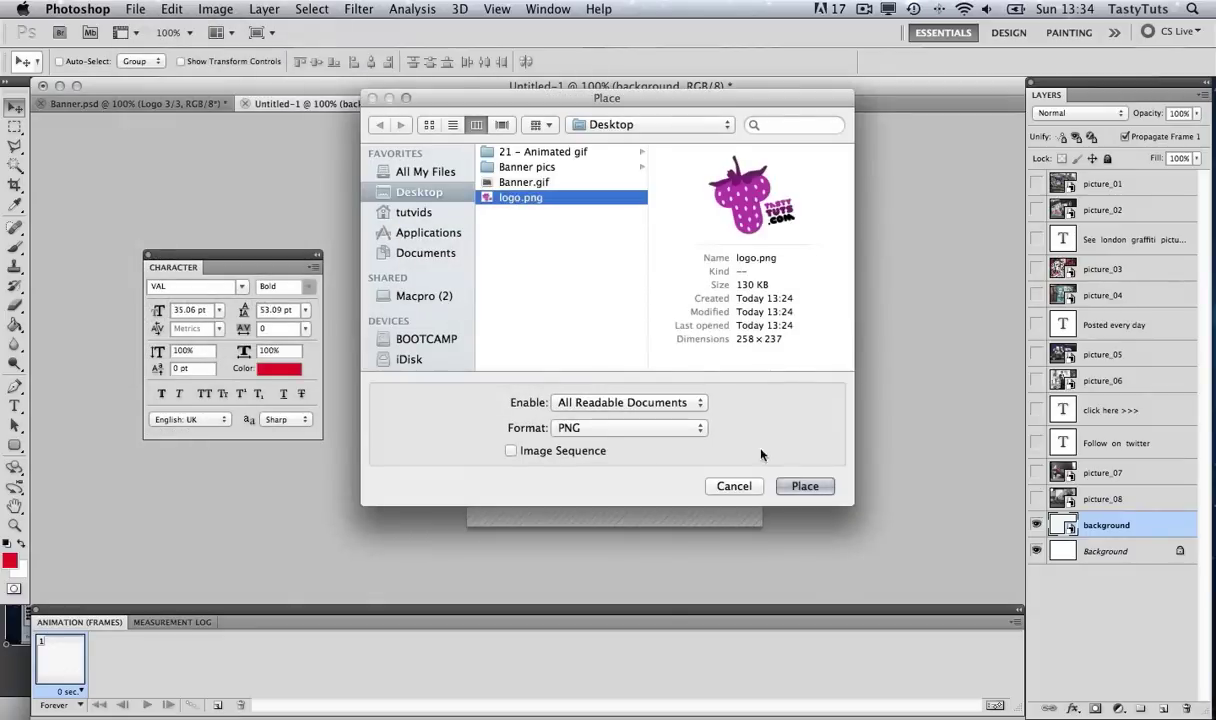
click(795, 486)
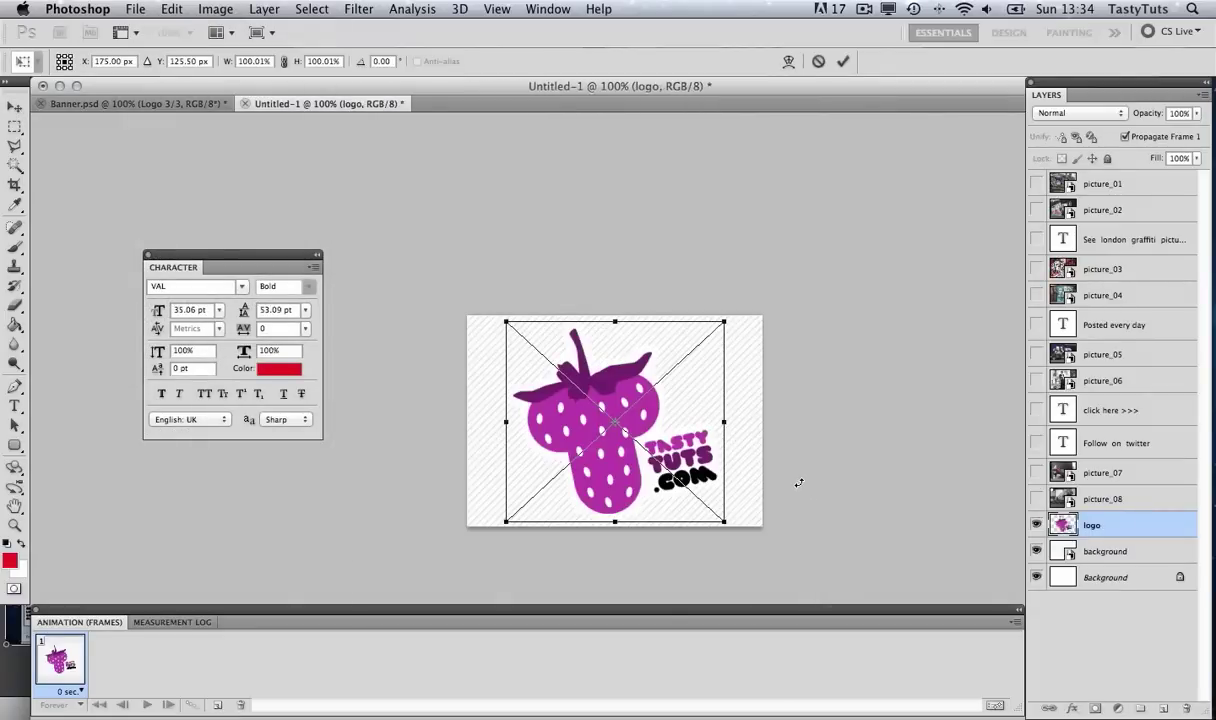
key(Return)
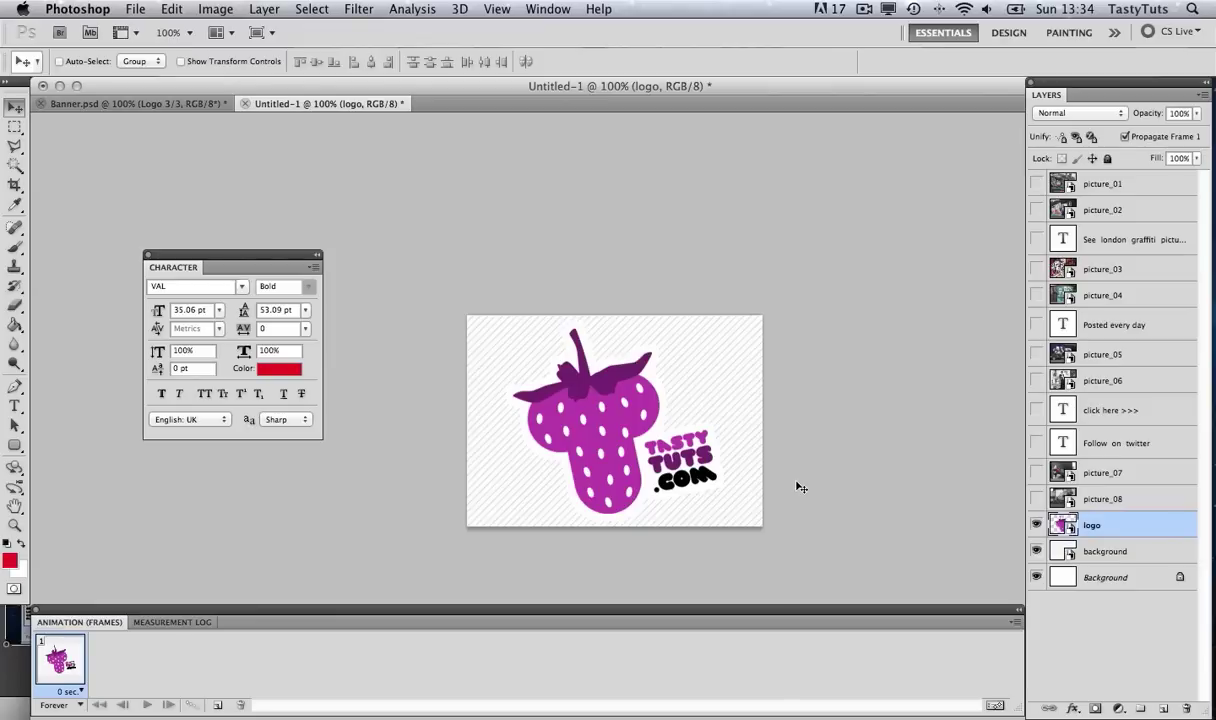
Step: Duplicate the logo layer as 'logo copy' and start free-transforming it
right_click(1131, 526)
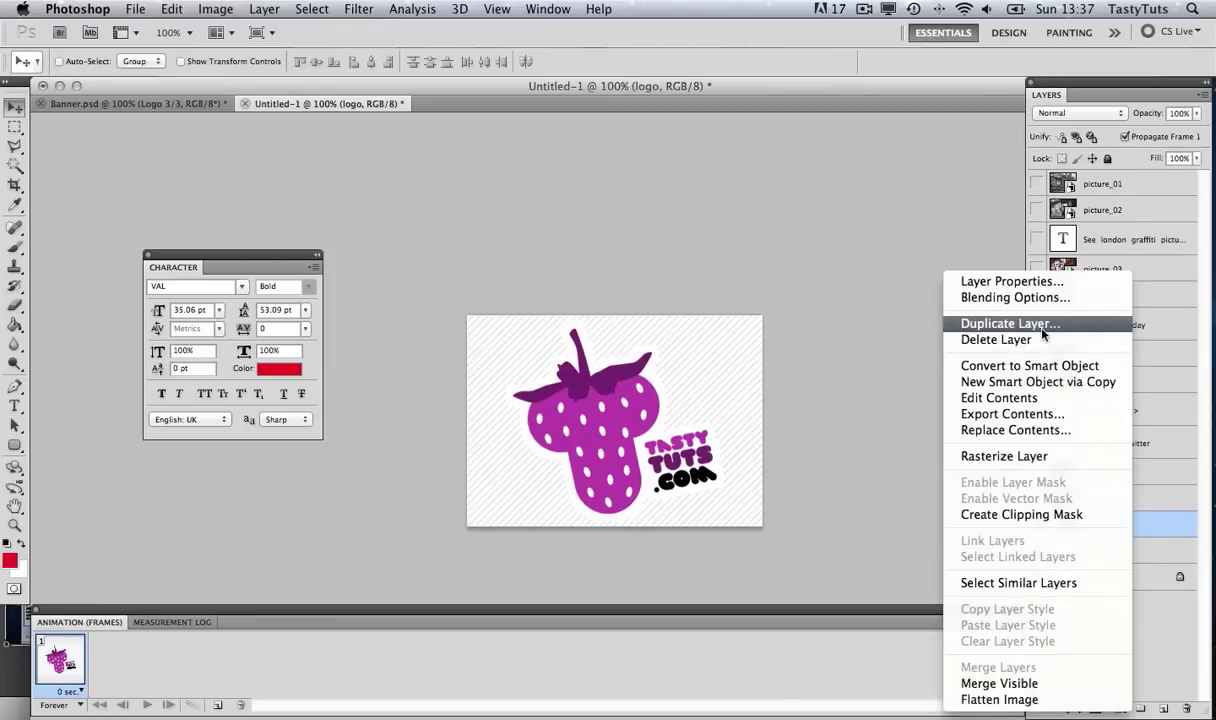
click(1000, 323)
click(771, 300)
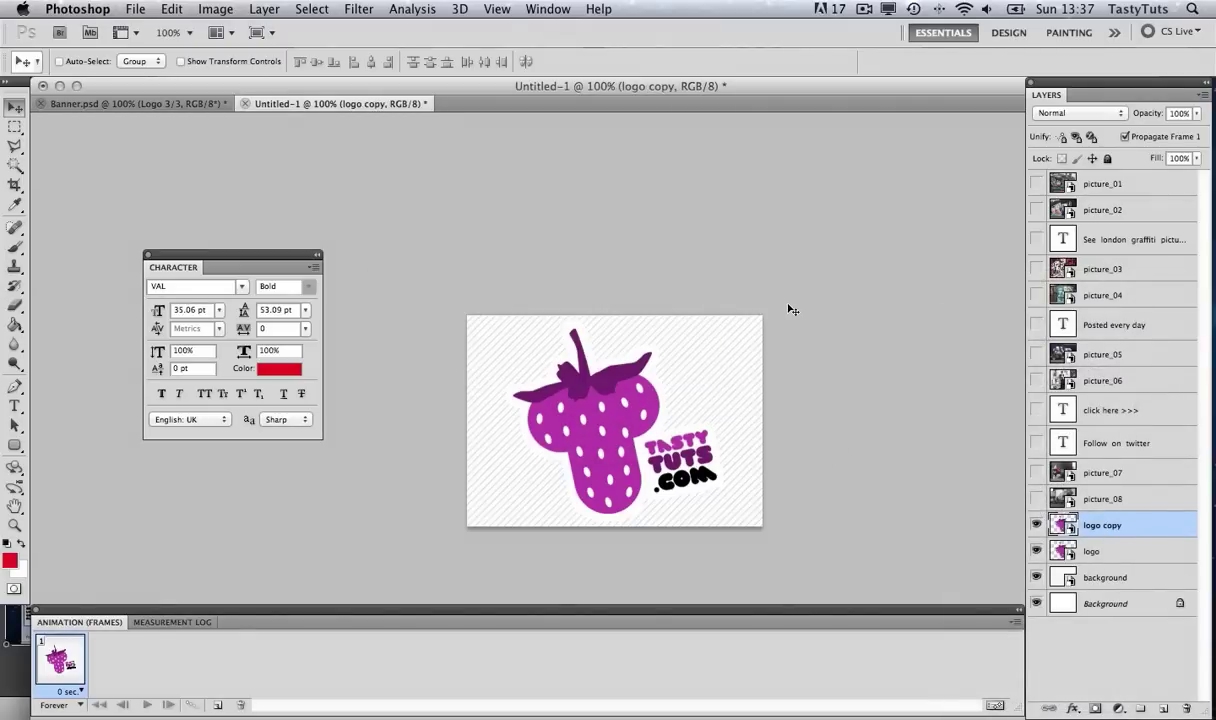
key(super+t)
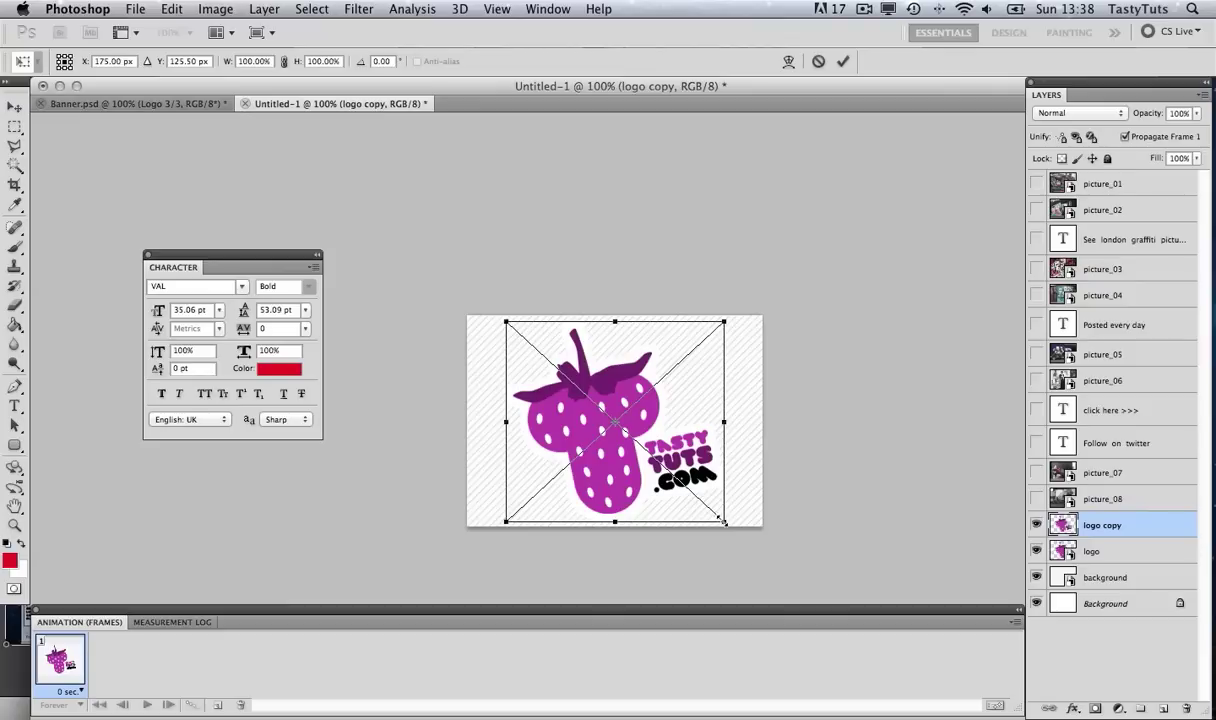
Step: Shrink logo copy to about 87%, then duplicate it as logo copy 2 scaled to about 74%
mouse_move(722, 521)
mouse_down()
mouse_move(709, 507)
mouse_move(788, 568)
mouse_move(712, 511)
mouse_up()
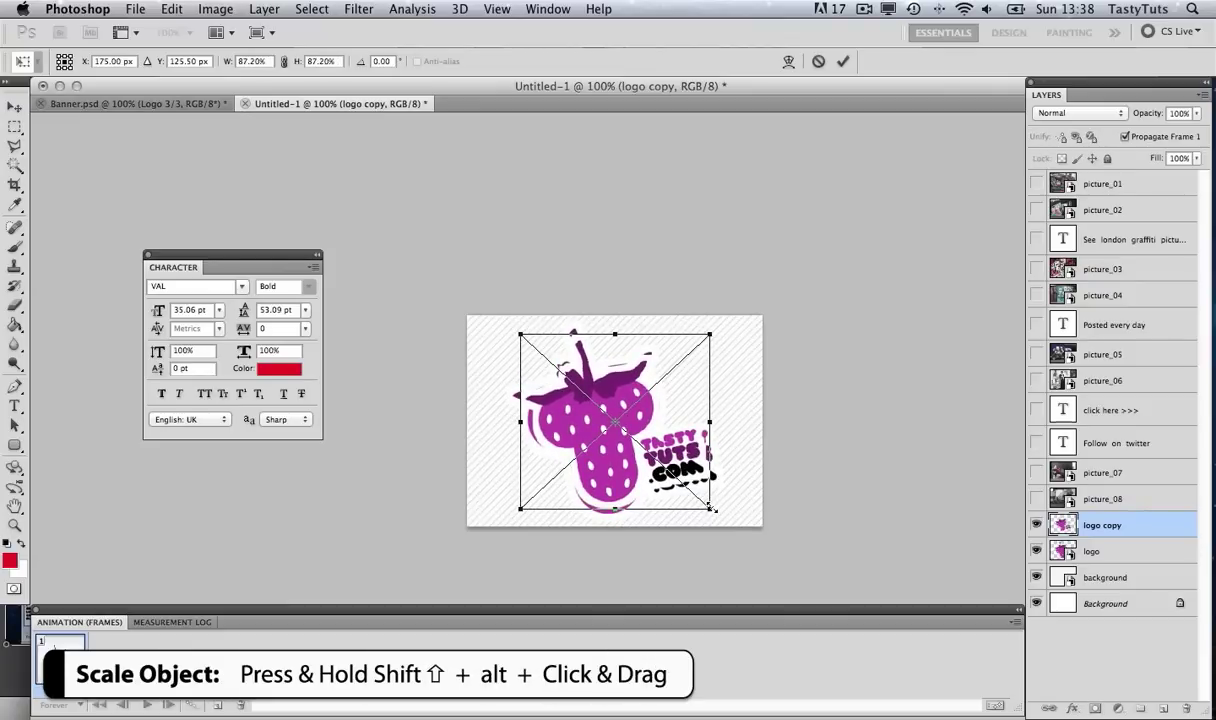
key(Return)
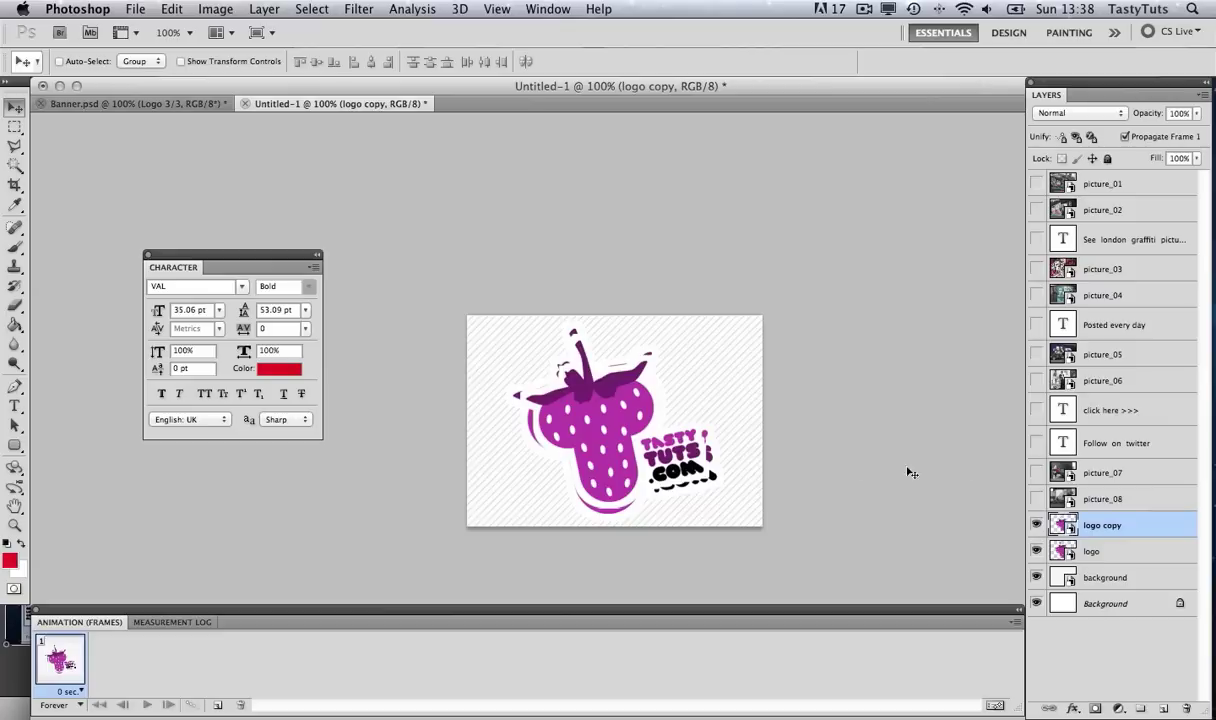
right_click(1085, 524)
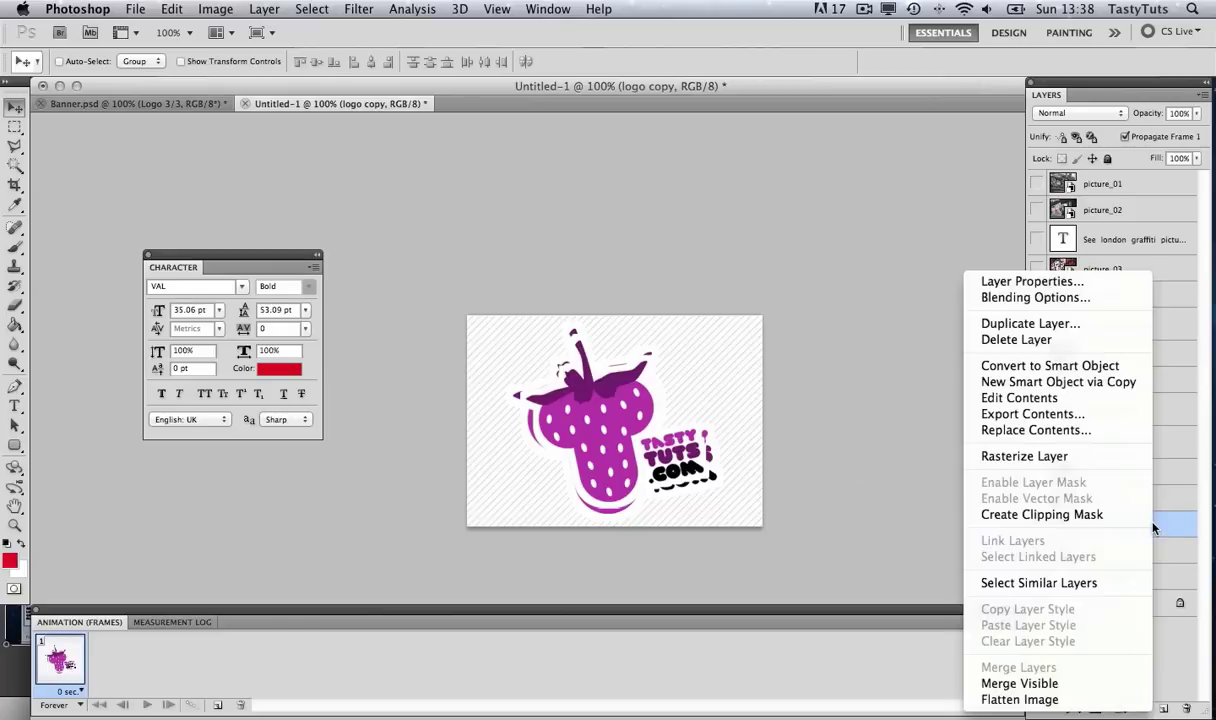
click(1030, 323)
click(768, 301)
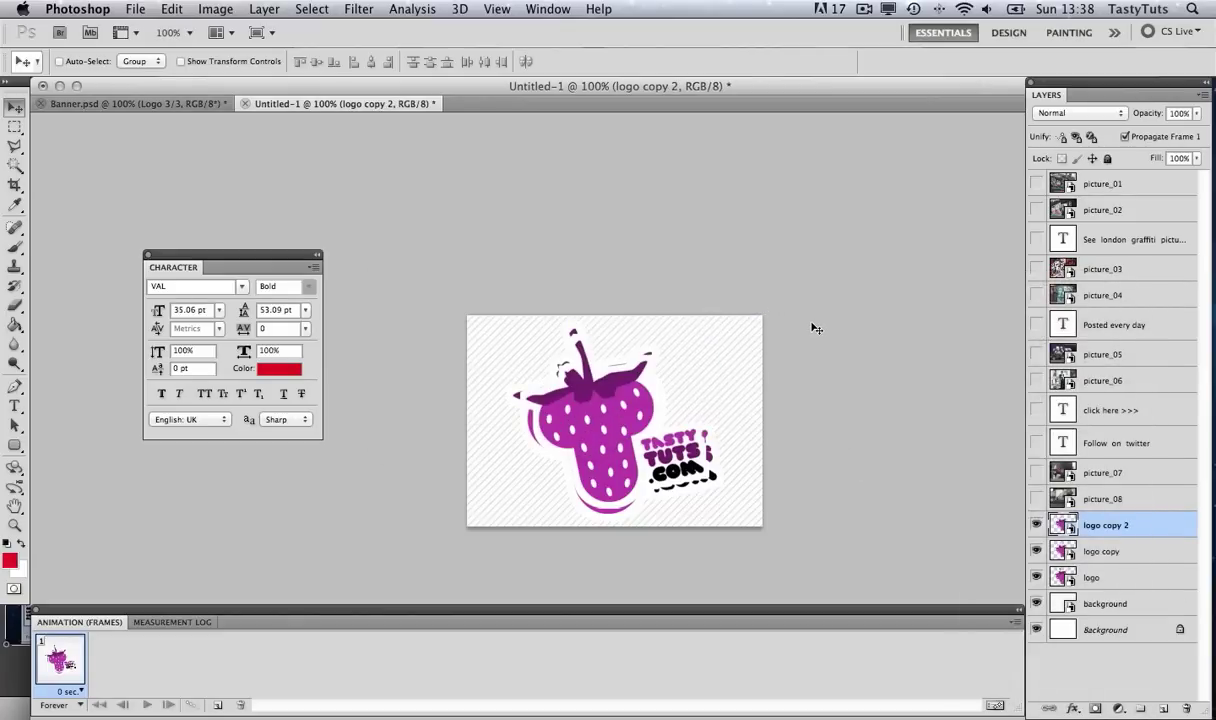
key(super+t)
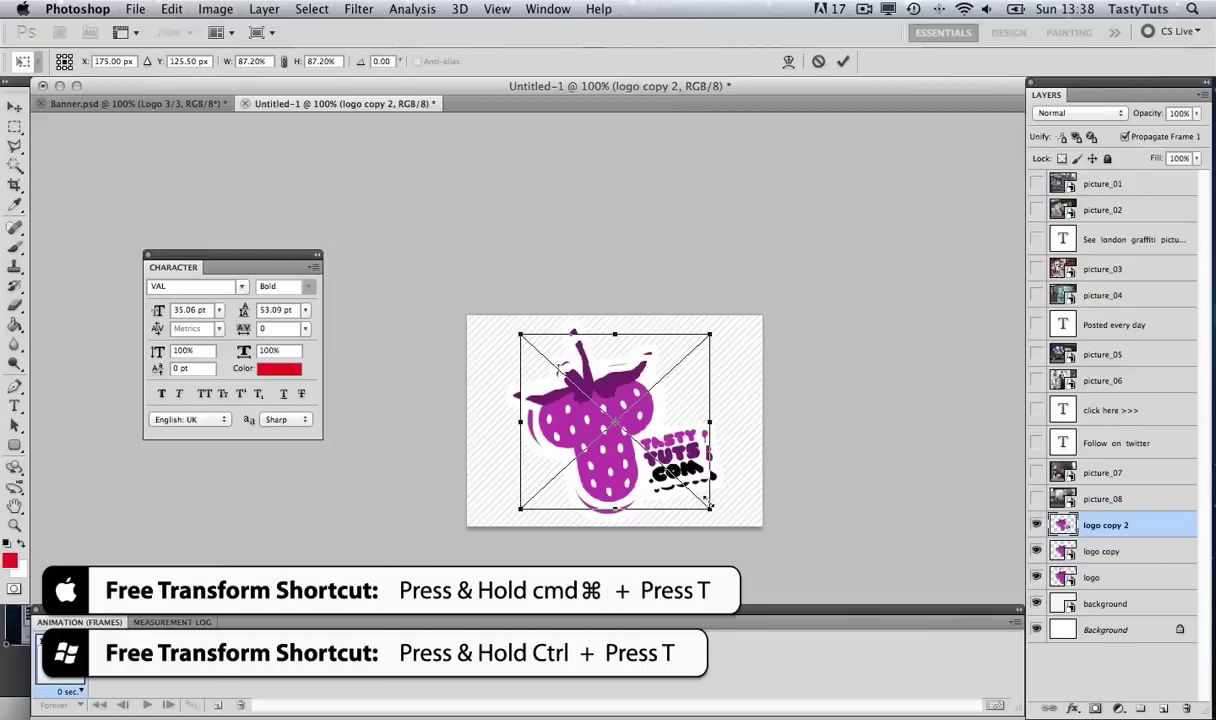
drag(708, 510, 696, 494)
key(Return)
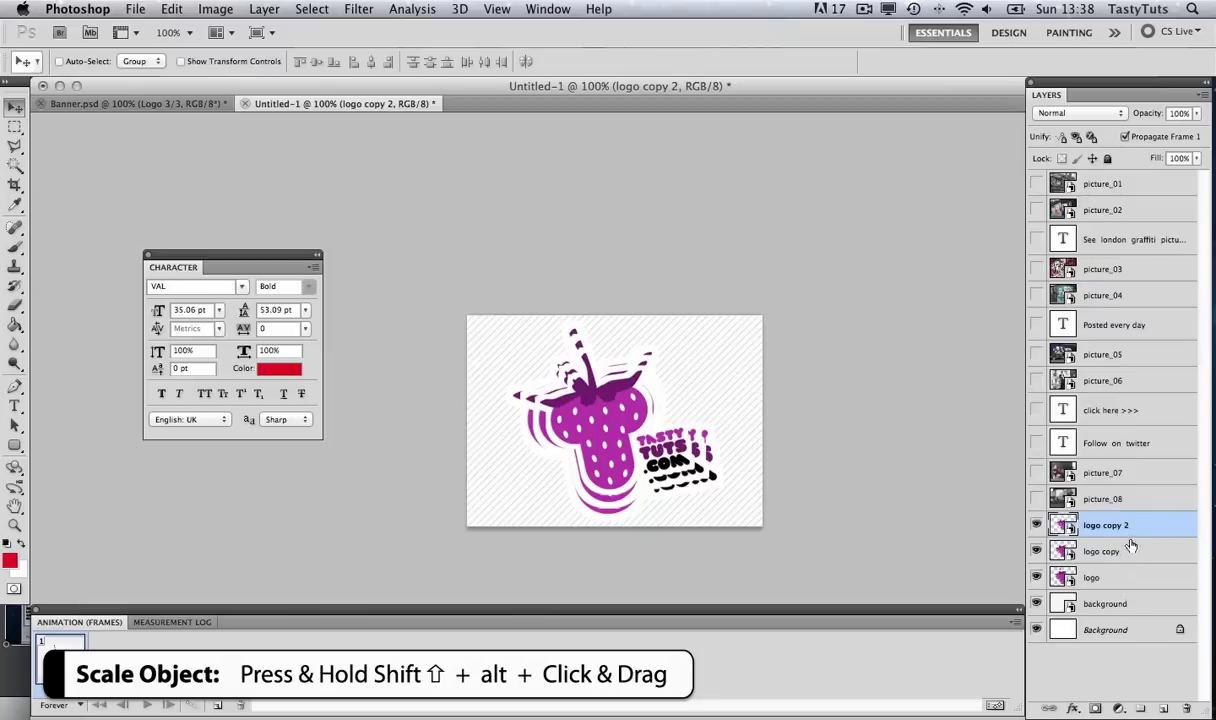
Step: Hide all three logo layers, briefly re-showing logo copy 2 to check it
click(1036, 525)
click(1036, 551)
click(1036, 578)
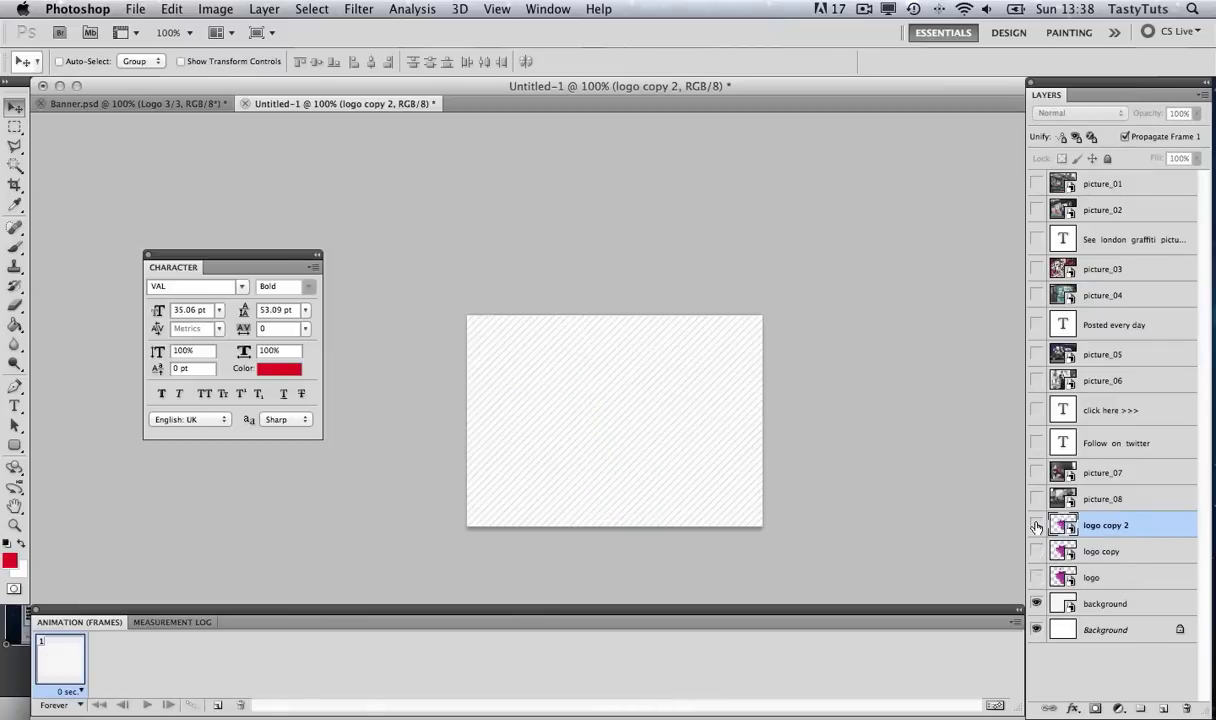
click(1036, 525)
Step: Compare the logo copies, then show and select only the original full-size logo layer
click(1036, 525)
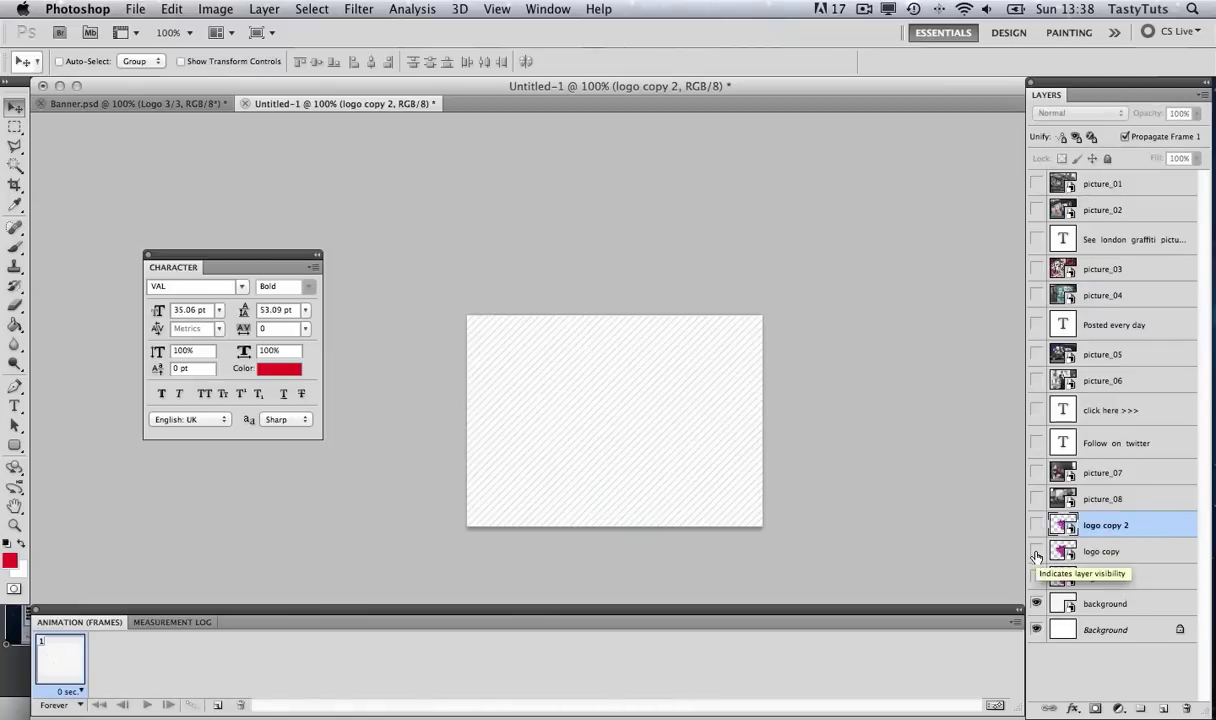
click(1036, 552)
click(1036, 552)
click(1036, 578)
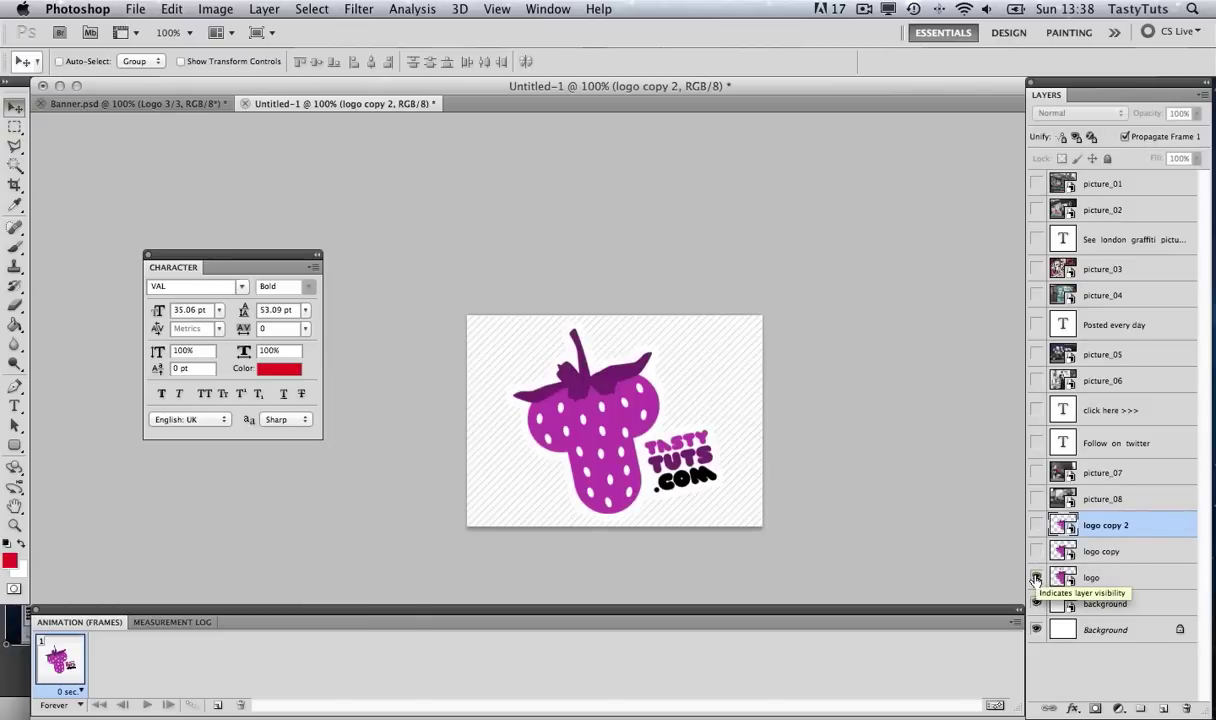
click(1128, 577)
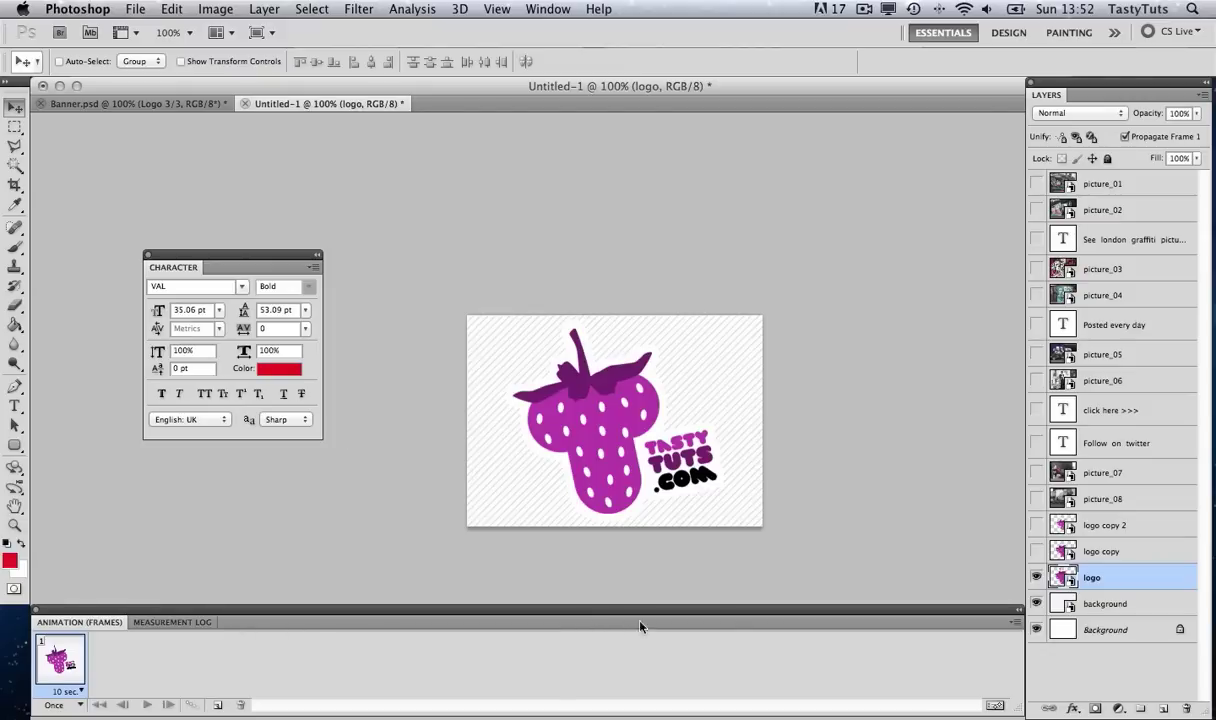
Step: Convert the animation to timeline and back to frames, then show the picture_01 photo
click(994, 707)
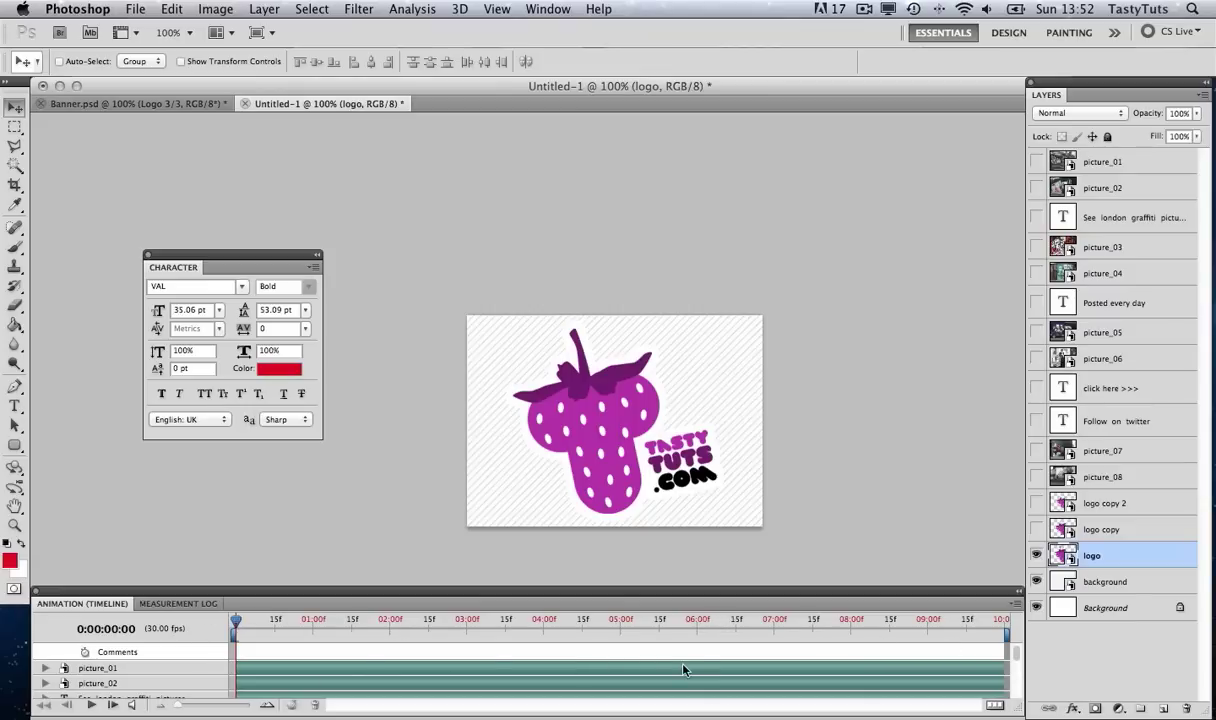
click(991, 707)
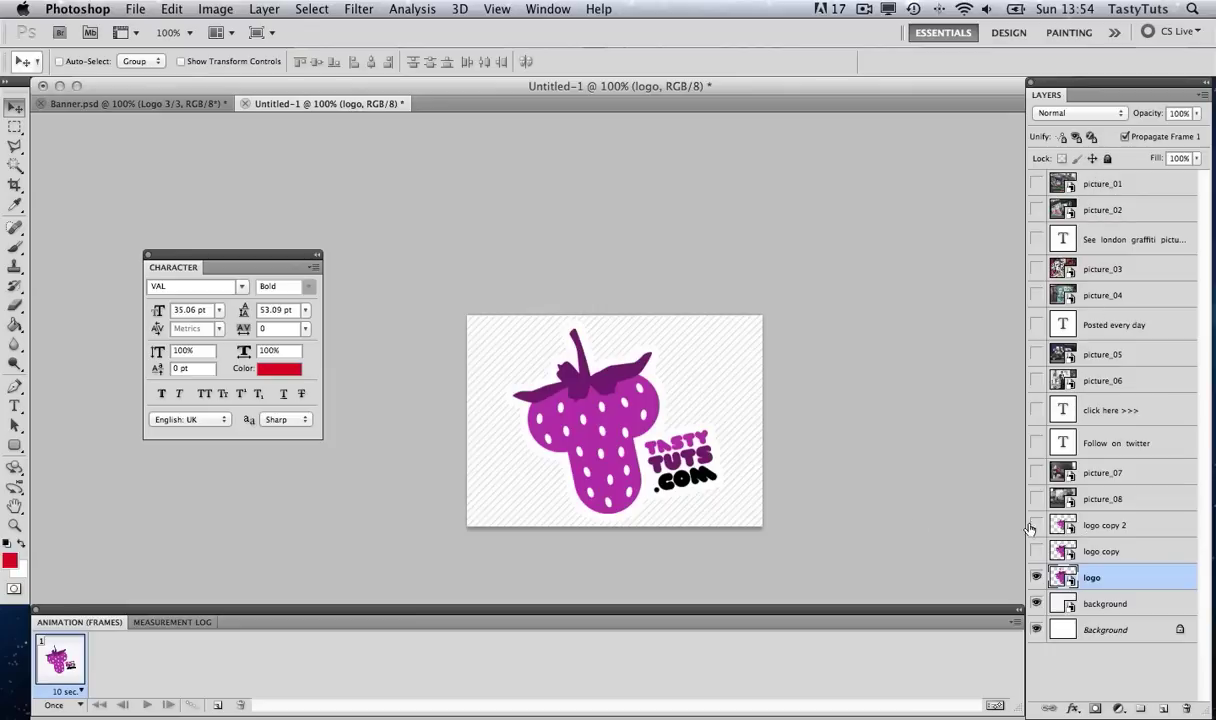
click(1036, 183)
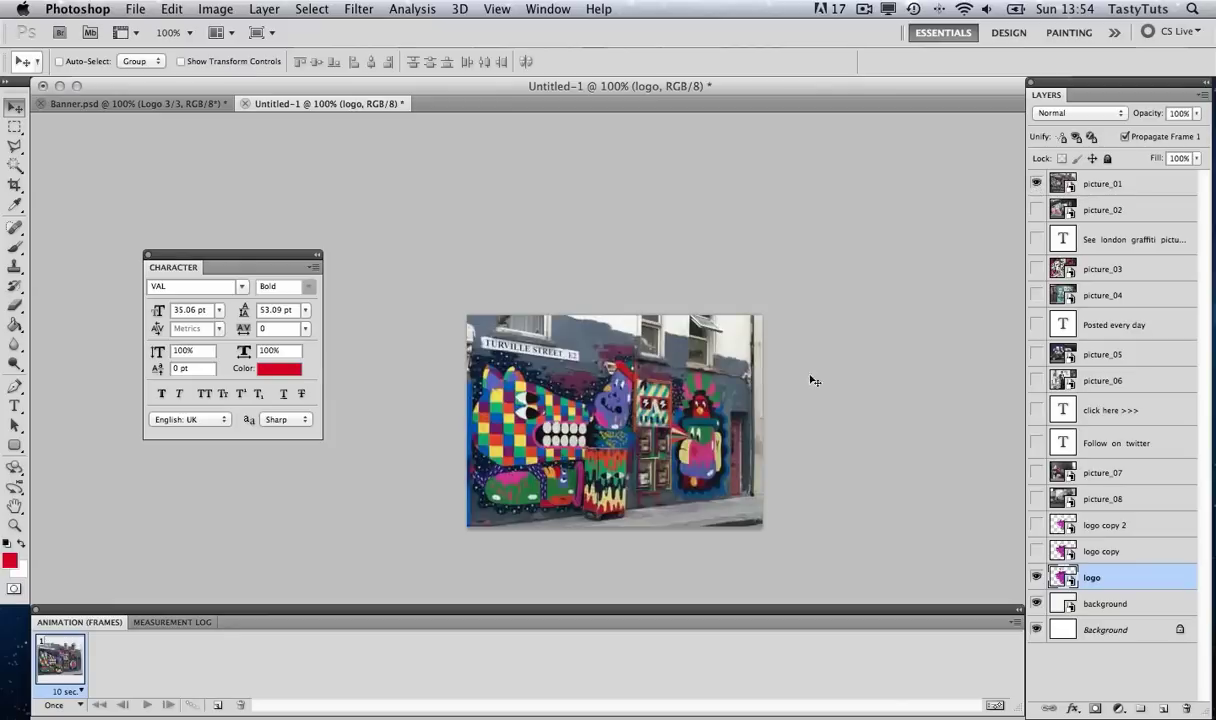
Step: Add frame 2 showing picture_02 and frame 3 with the graffiti caption text, logo hidden
click(219, 706)
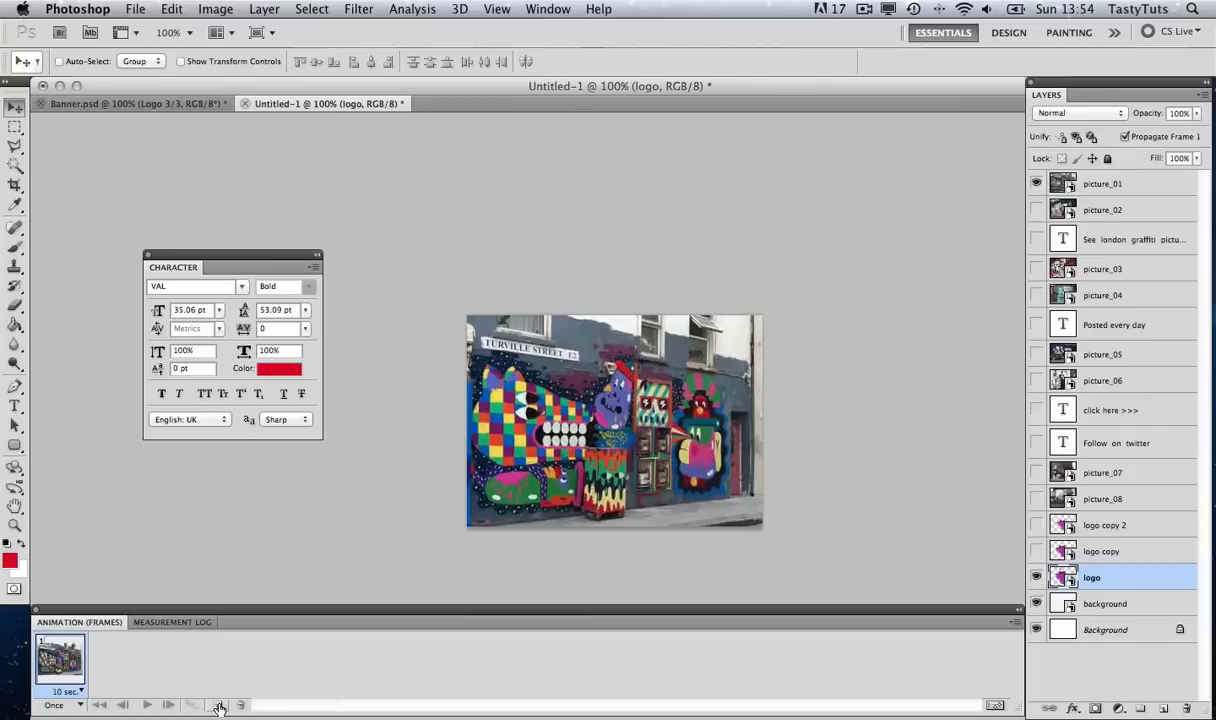
click(219, 706)
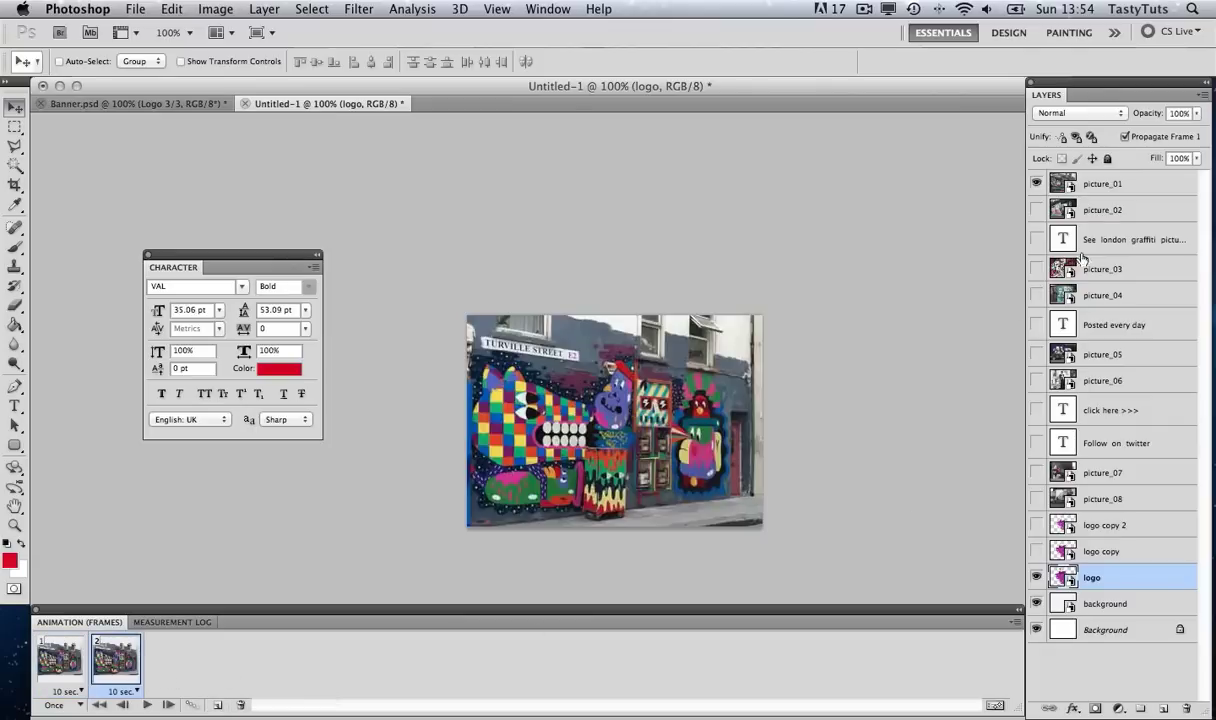
click(1037, 184)
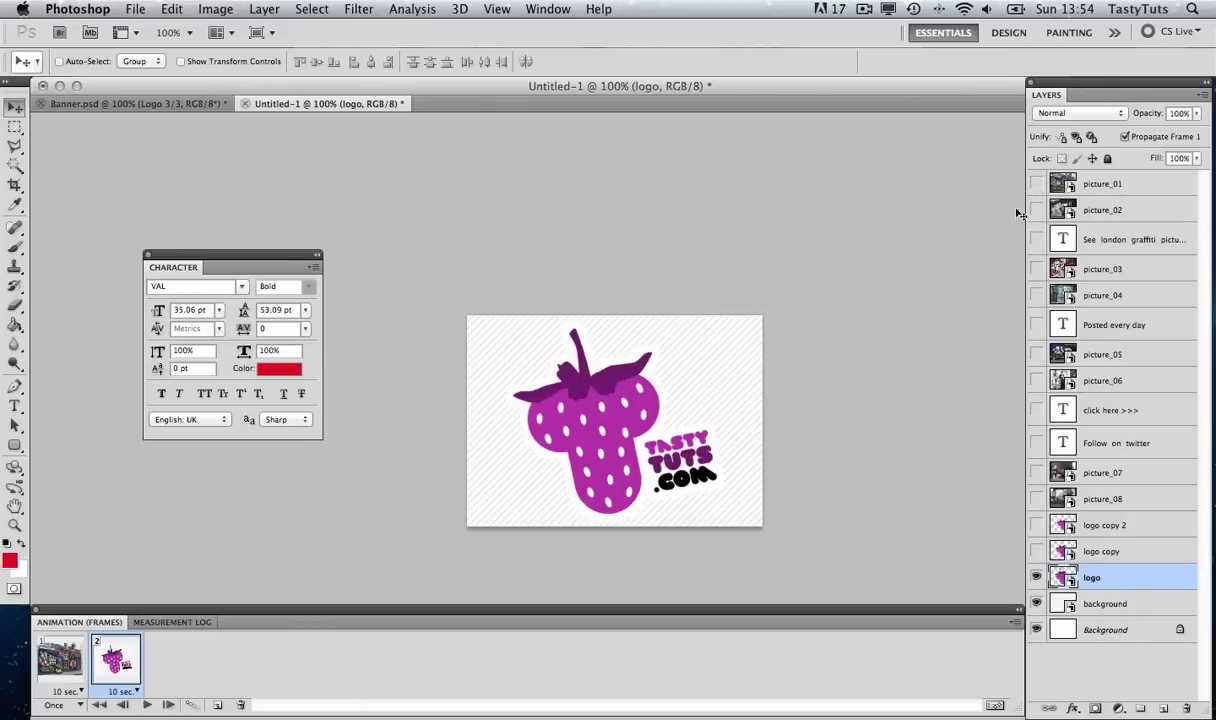
click(1036, 210)
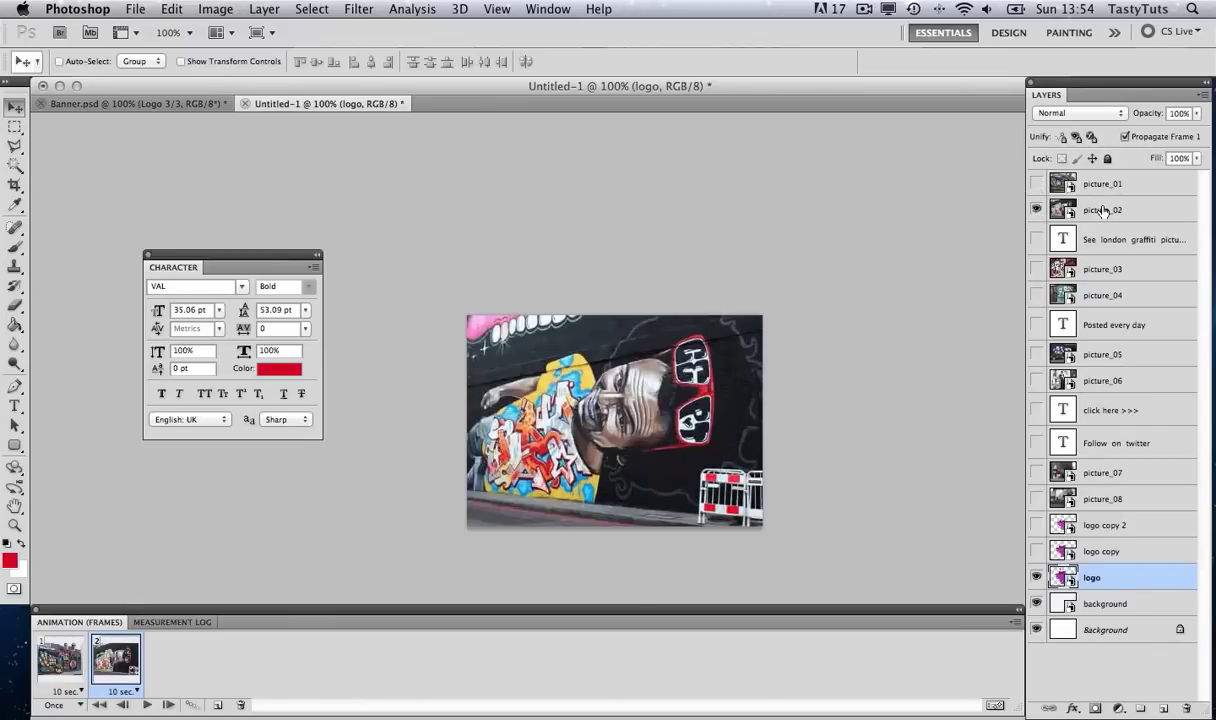
click(60, 656)
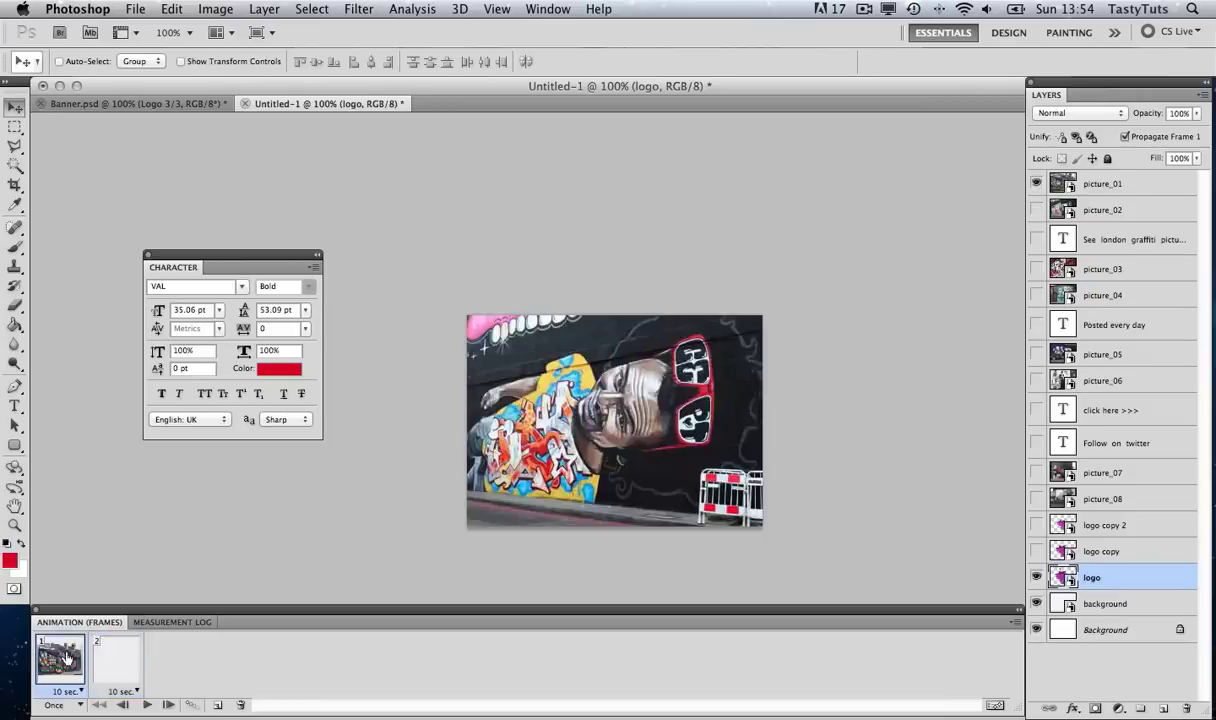
click(116, 660)
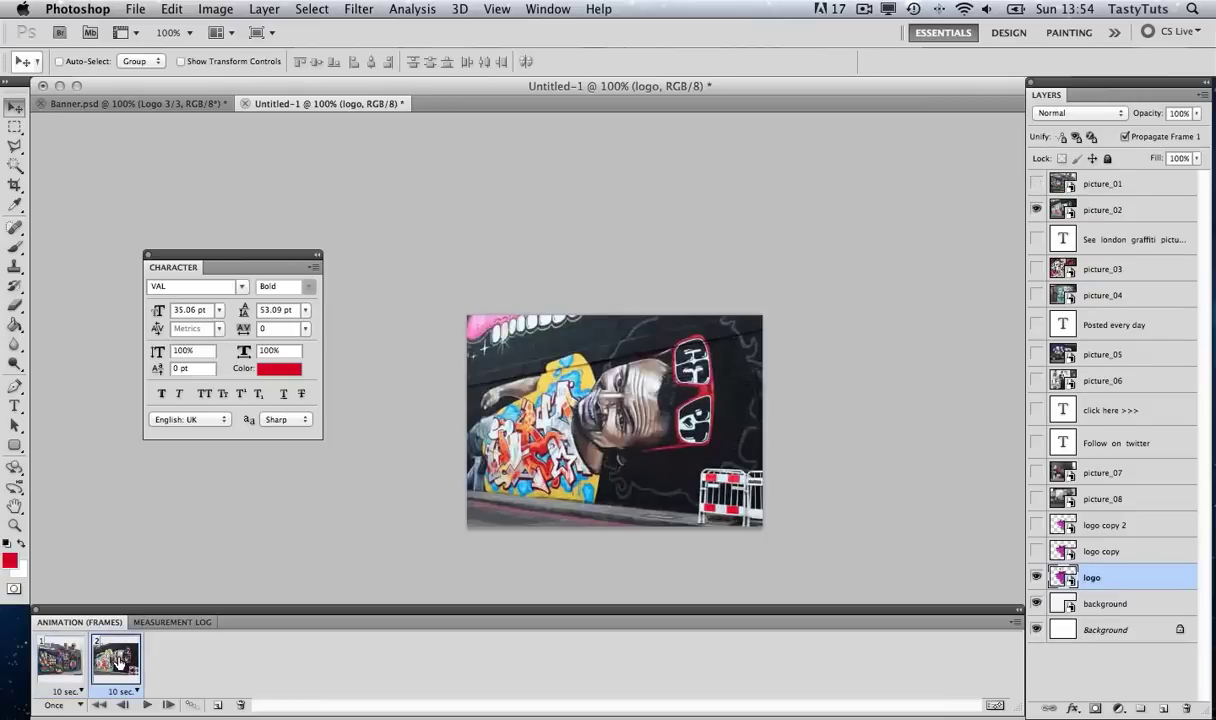
click(217, 706)
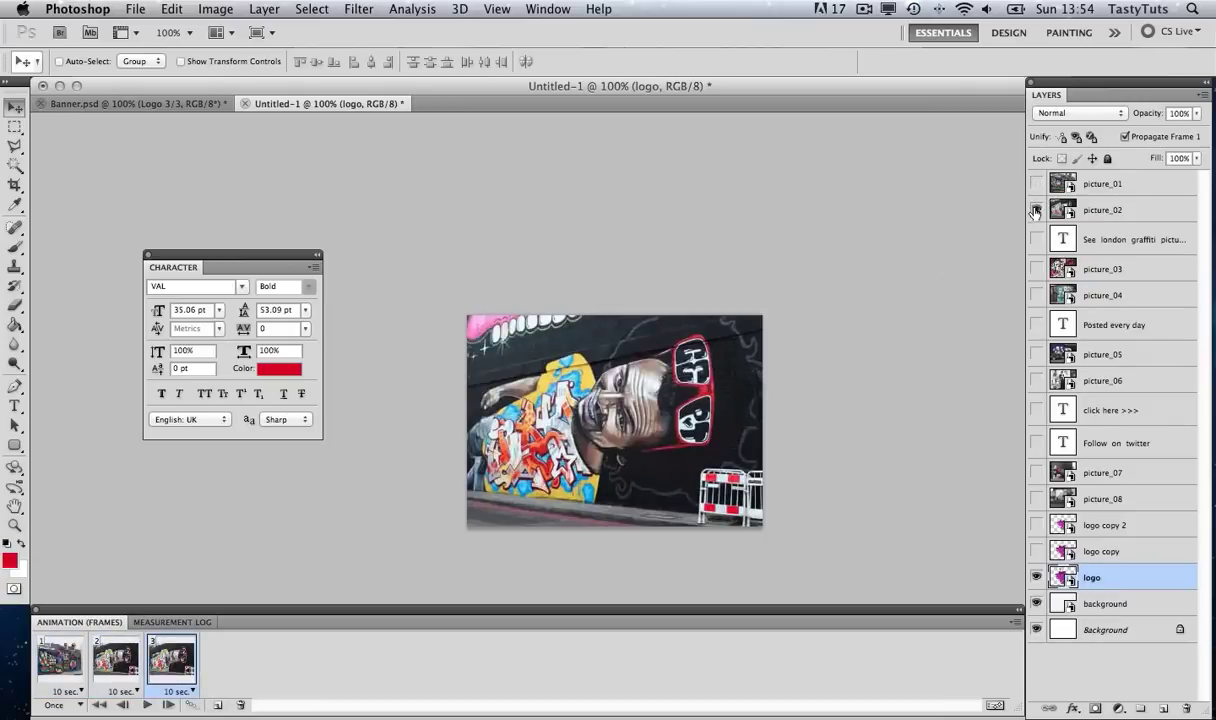
click(1036, 210)
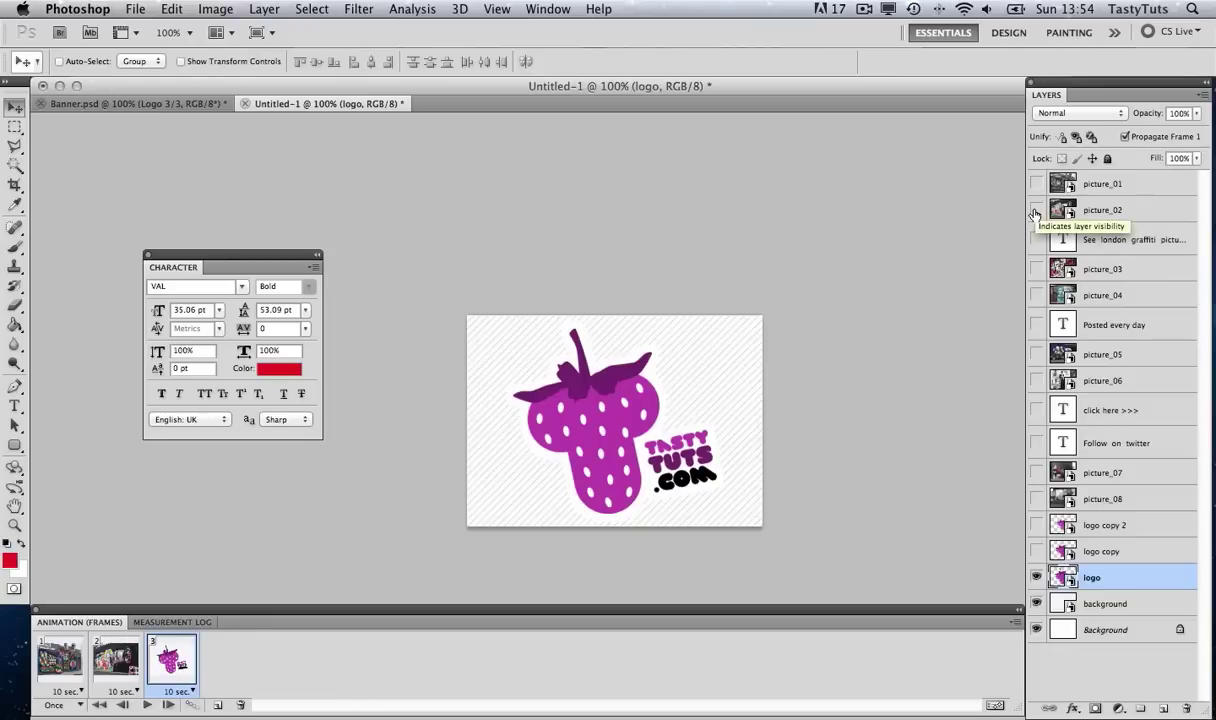
click(1036, 240)
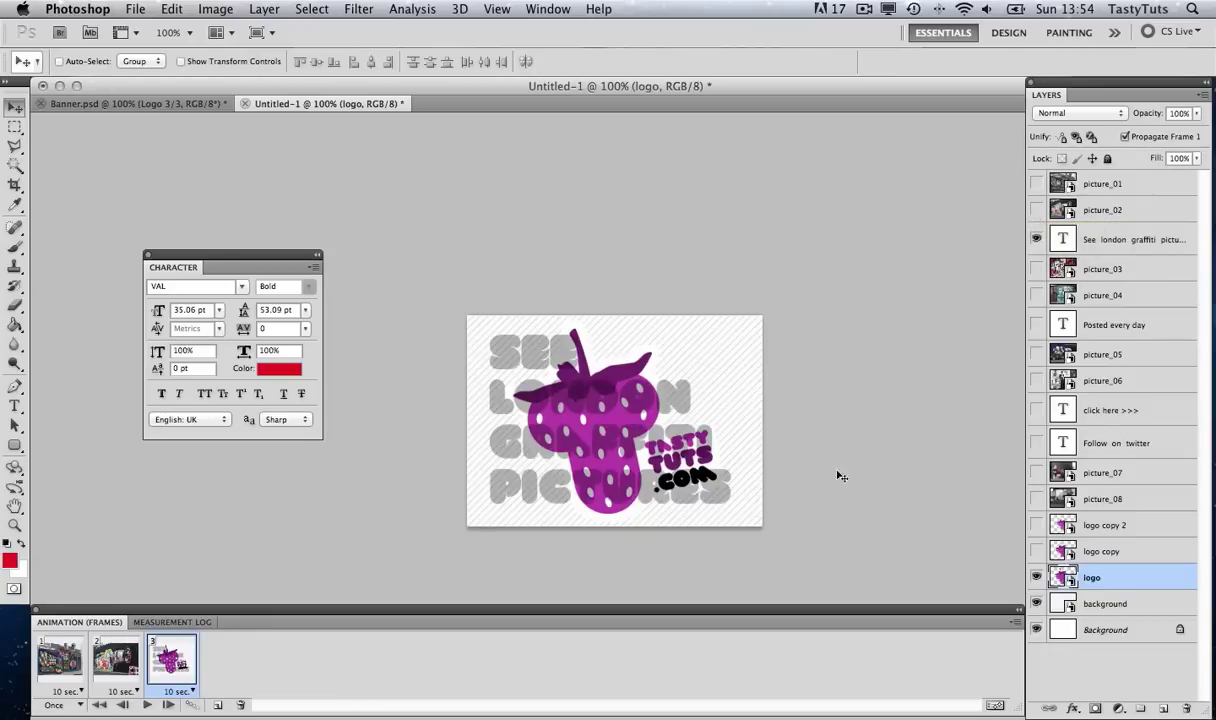
click(1036, 578)
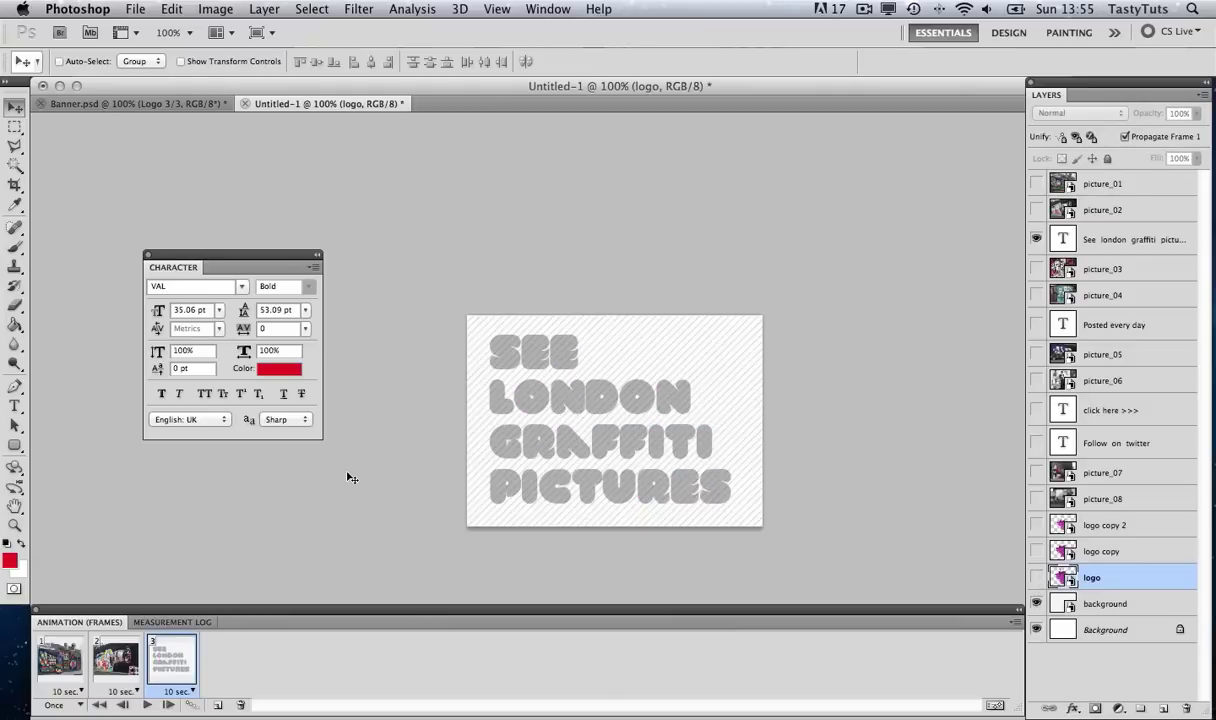
Step: Add frames 4–6 showing picture_03, picture_04 and the Posted every day text
click(217, 705)
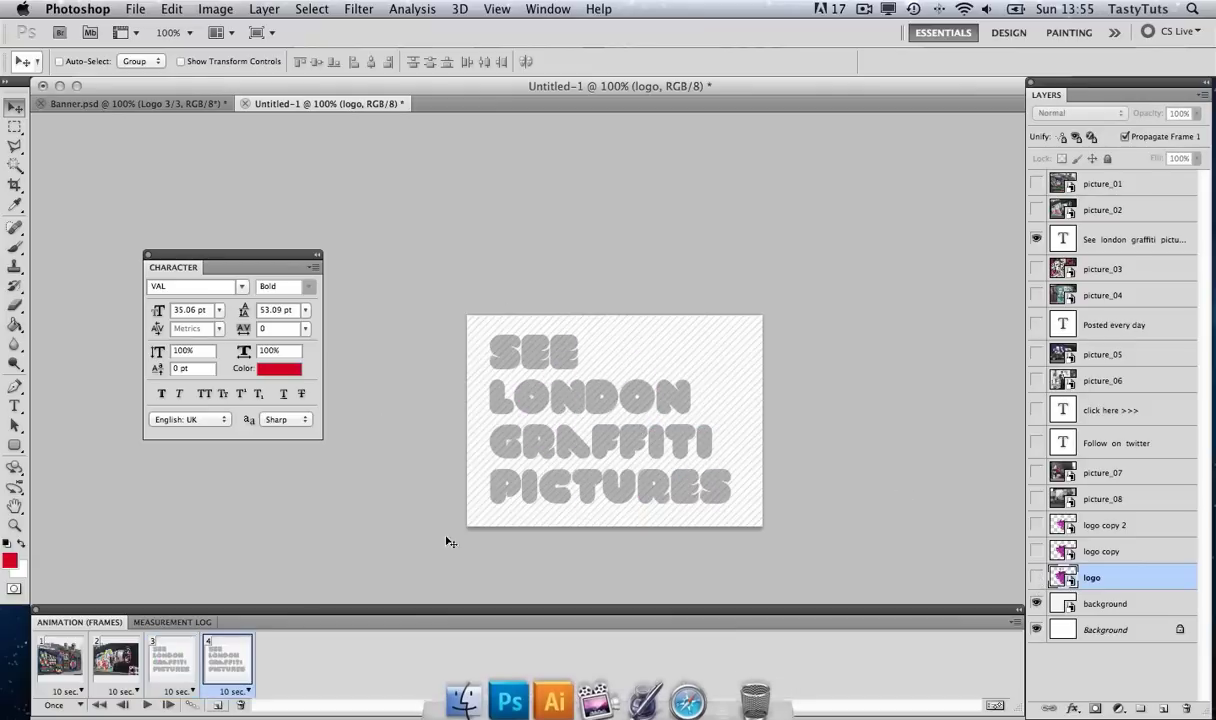
click(1036, 239)
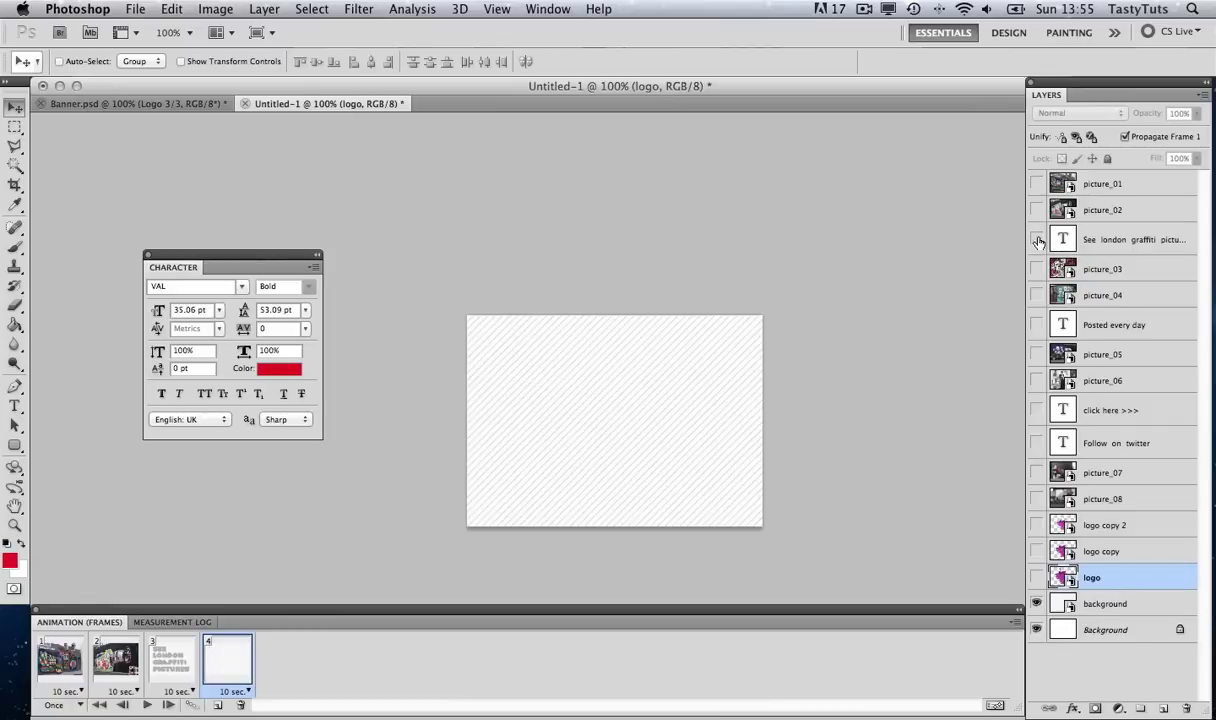
click(1036, 269)
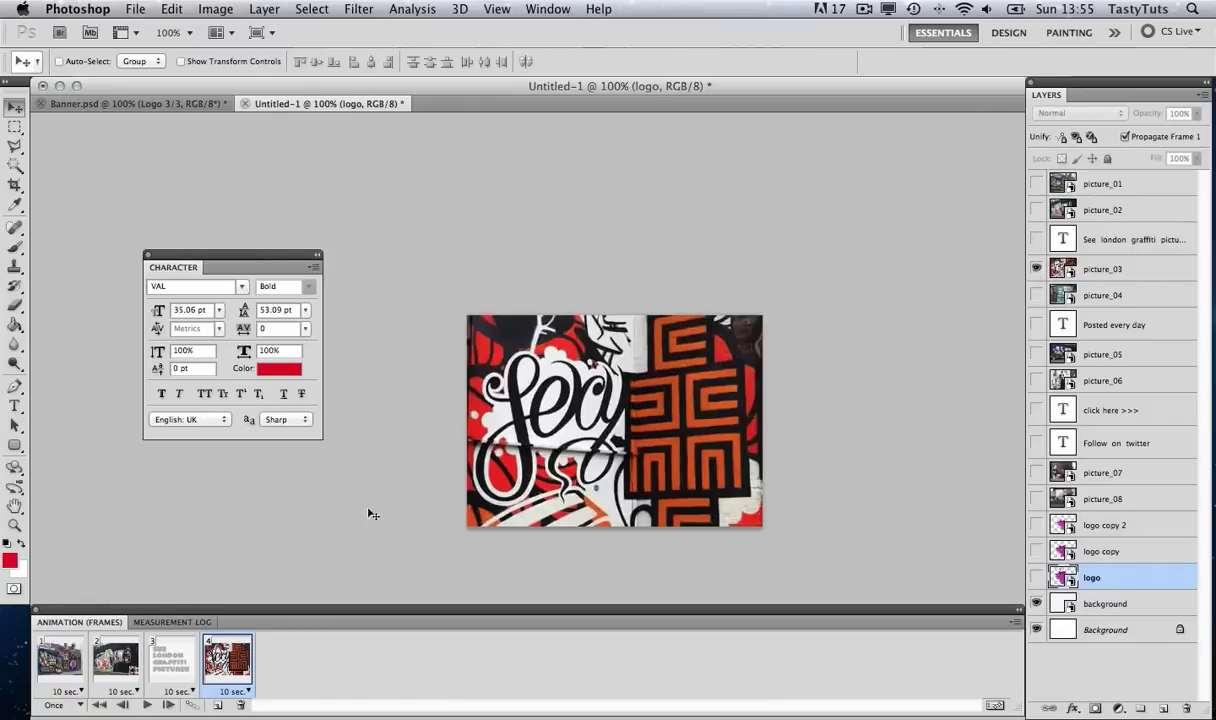
click(217, 705)
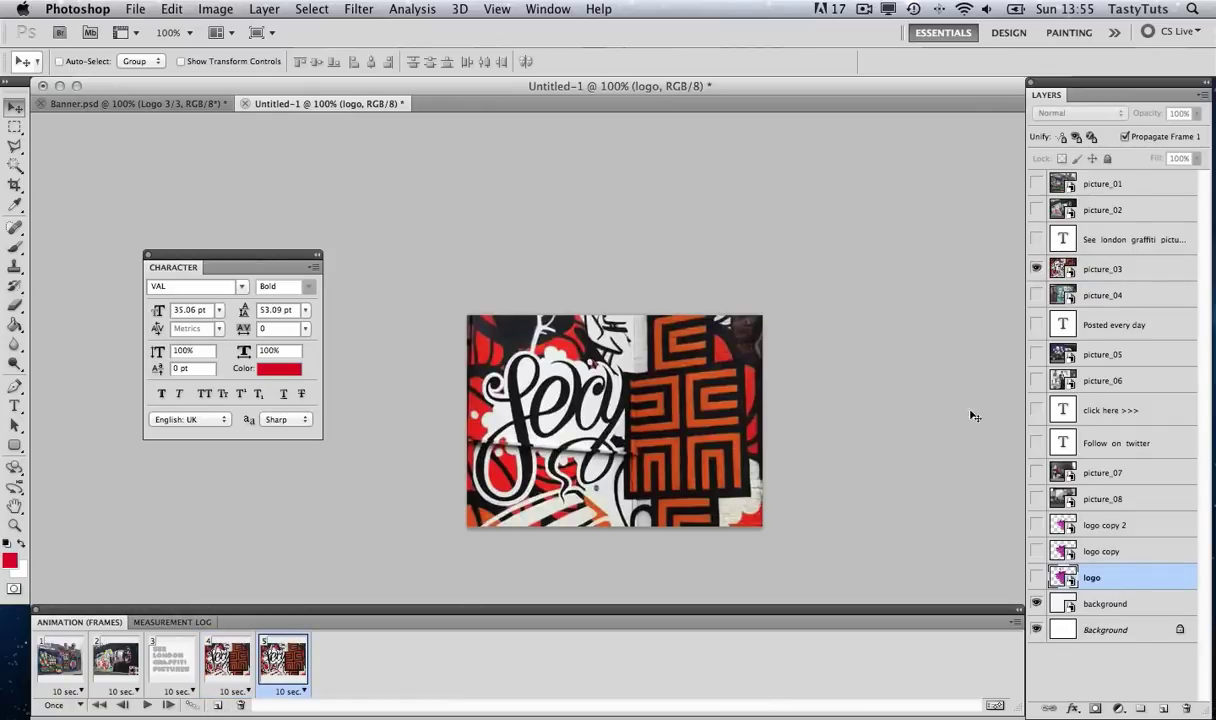
click(1036, 269)
click(1036, 295)
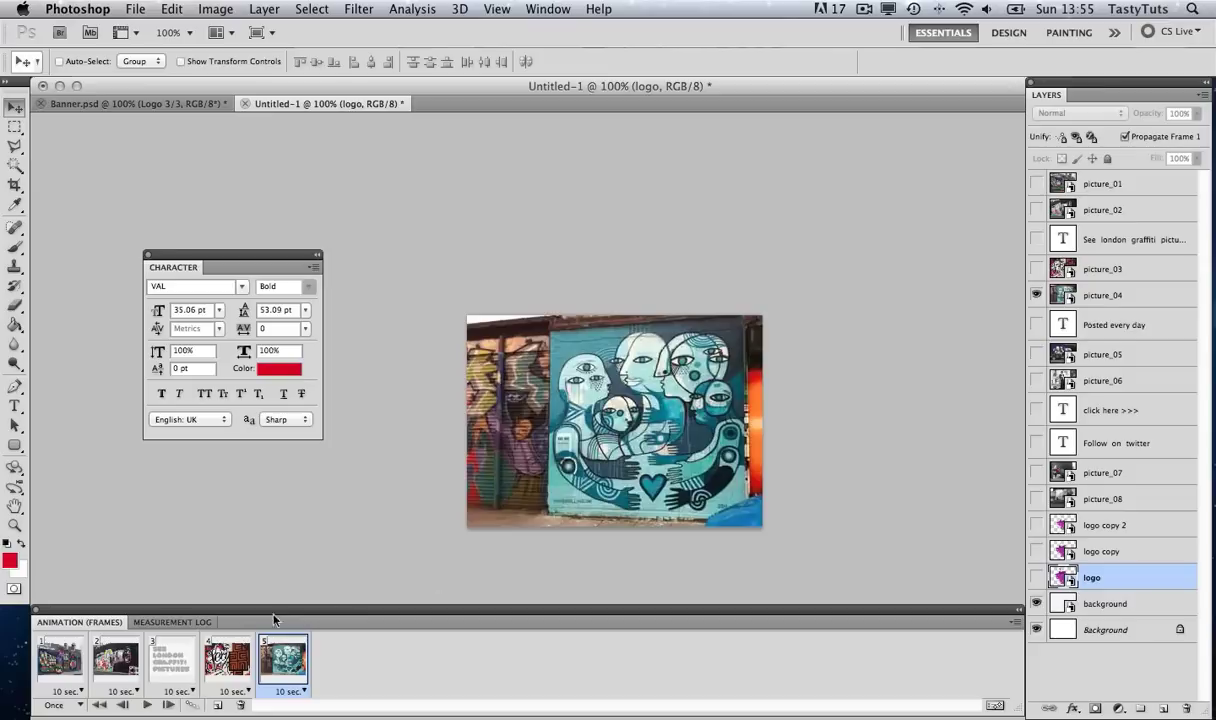
click(217, 705)
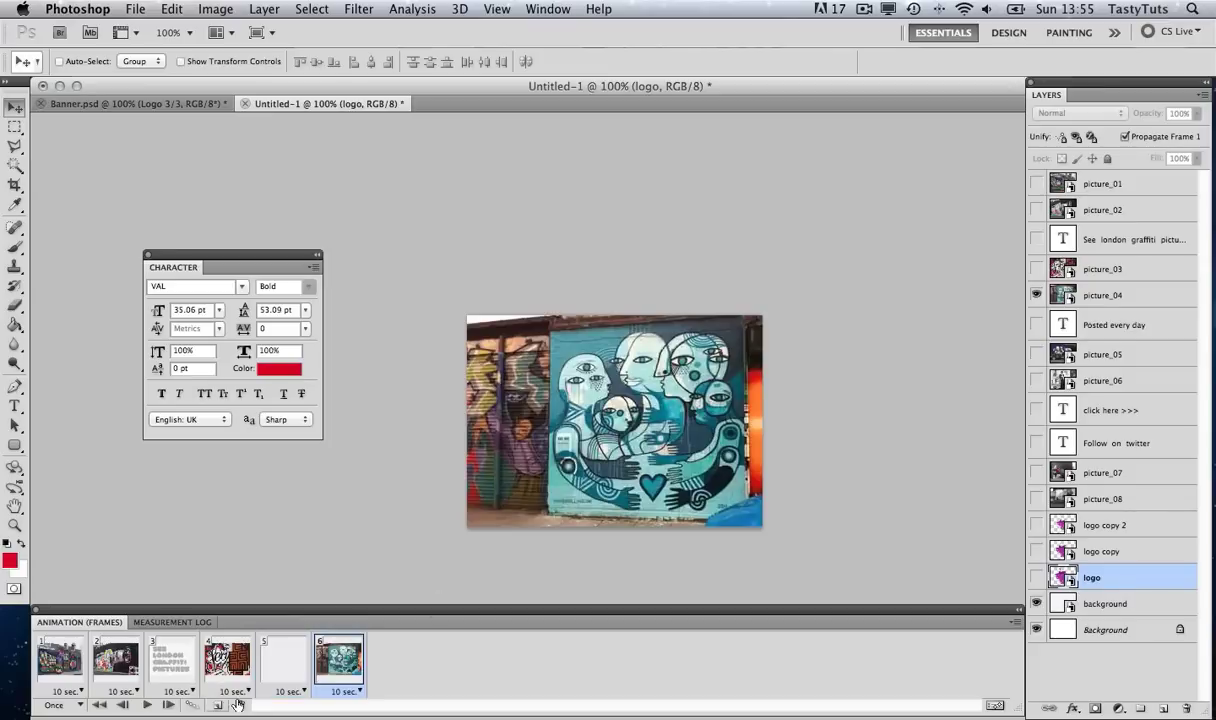
click(1036, 295)
click(1036, 324)
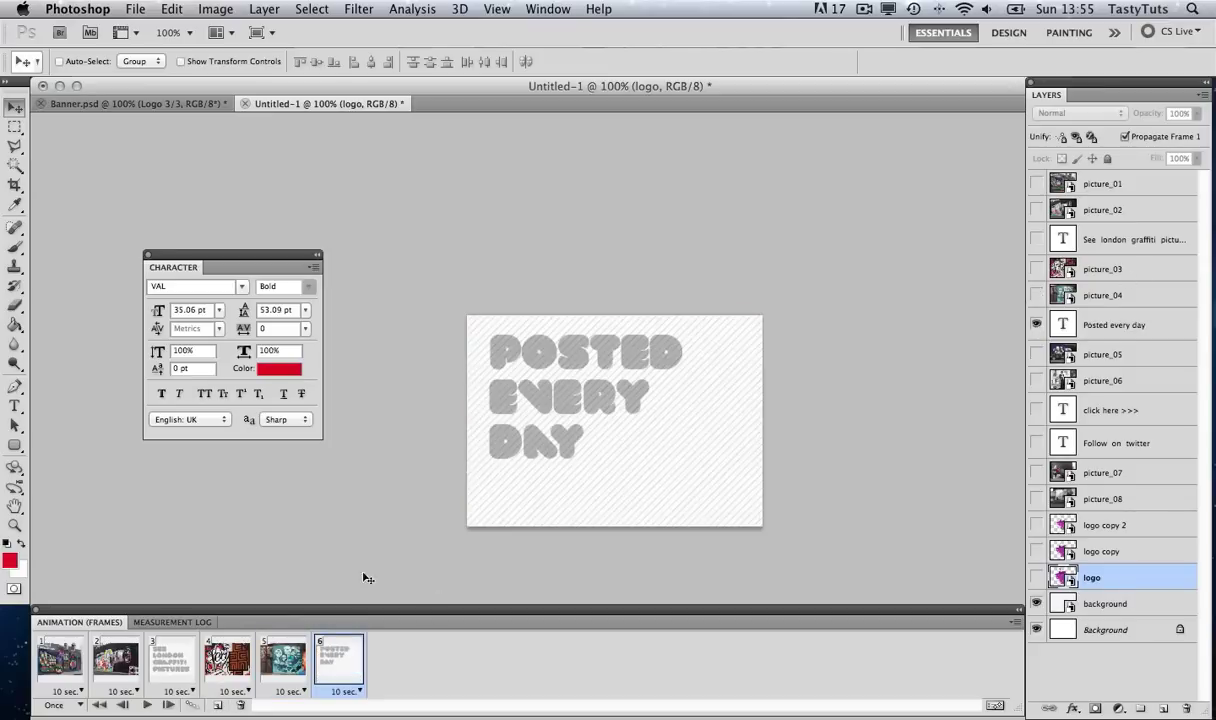
Step: Add frames 7–9 showing picture_05, picture_06 and the click here >>> text
click(217, 705)
click(1036, 324)
click(1036, 354)
click(217, 705)
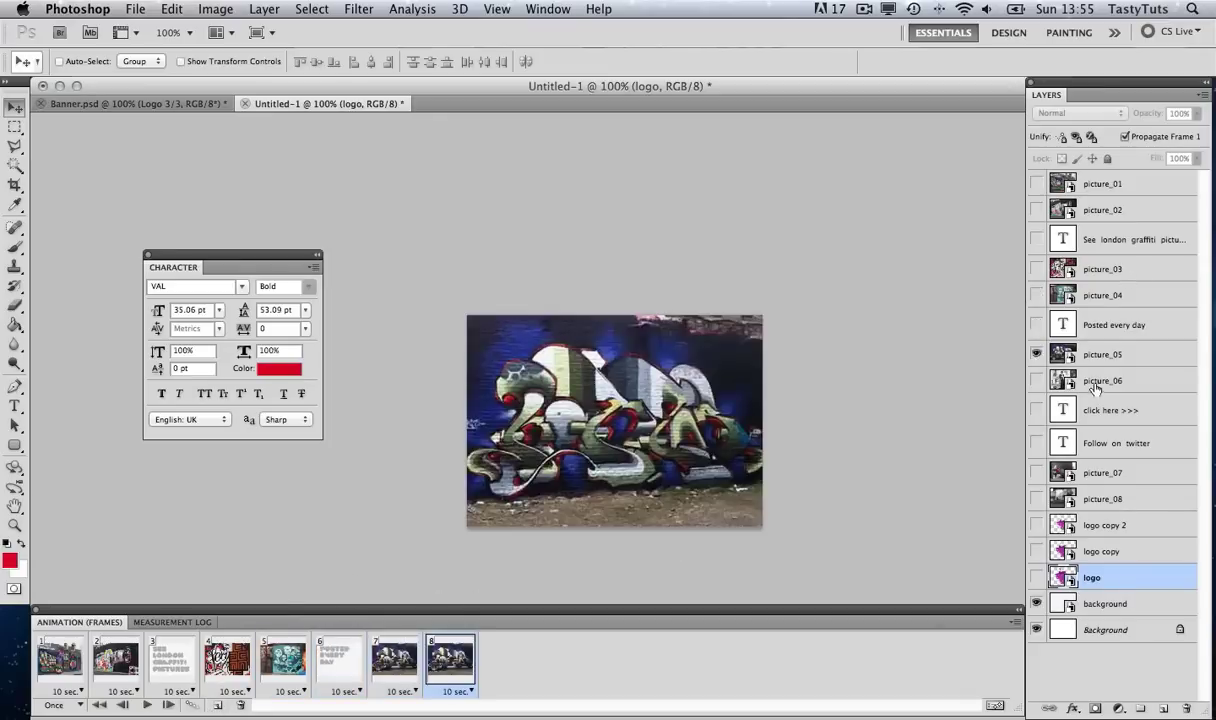
click(1036, 354)
click(1036, 380)
click(217, 705)
click(1036, 380)
click(1036, 410)
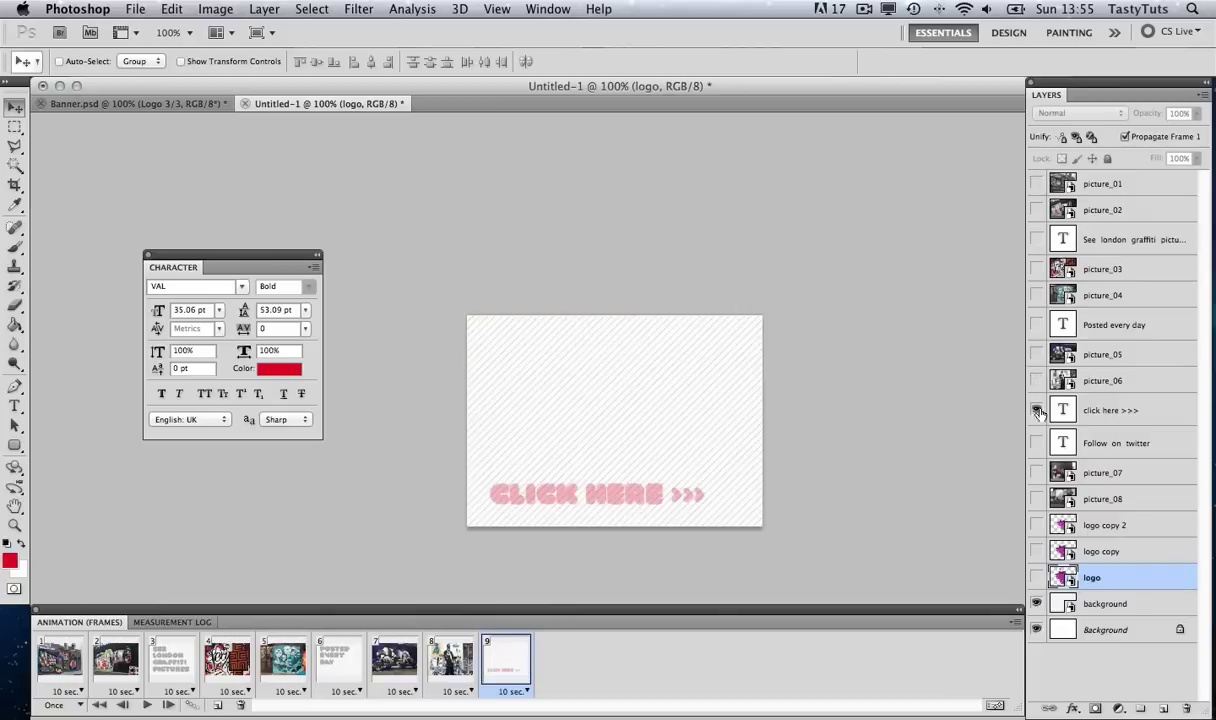
Step: Add the Follow on twitter text frame, cancelling an accidental frame deletion
click(1036, 443)
click(1036, 410)
click(240, 705)
click(656, 272)
click(217, 705)
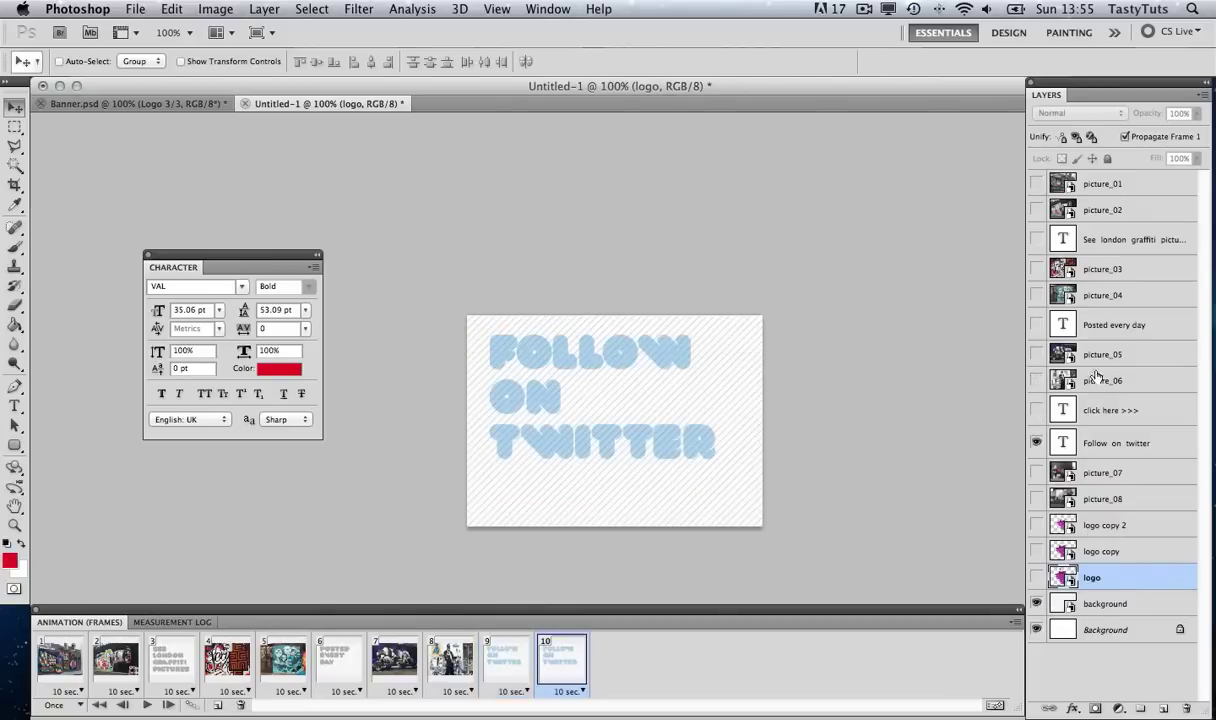
click(1036, 410)
click(217, 705)
Step: Add frames showing picture_07 and the picture_08 rat mural, ending on a blank frame 13
click(1036, 410)
click(1036, 443)
click(1036, 472)
click(217, 705)
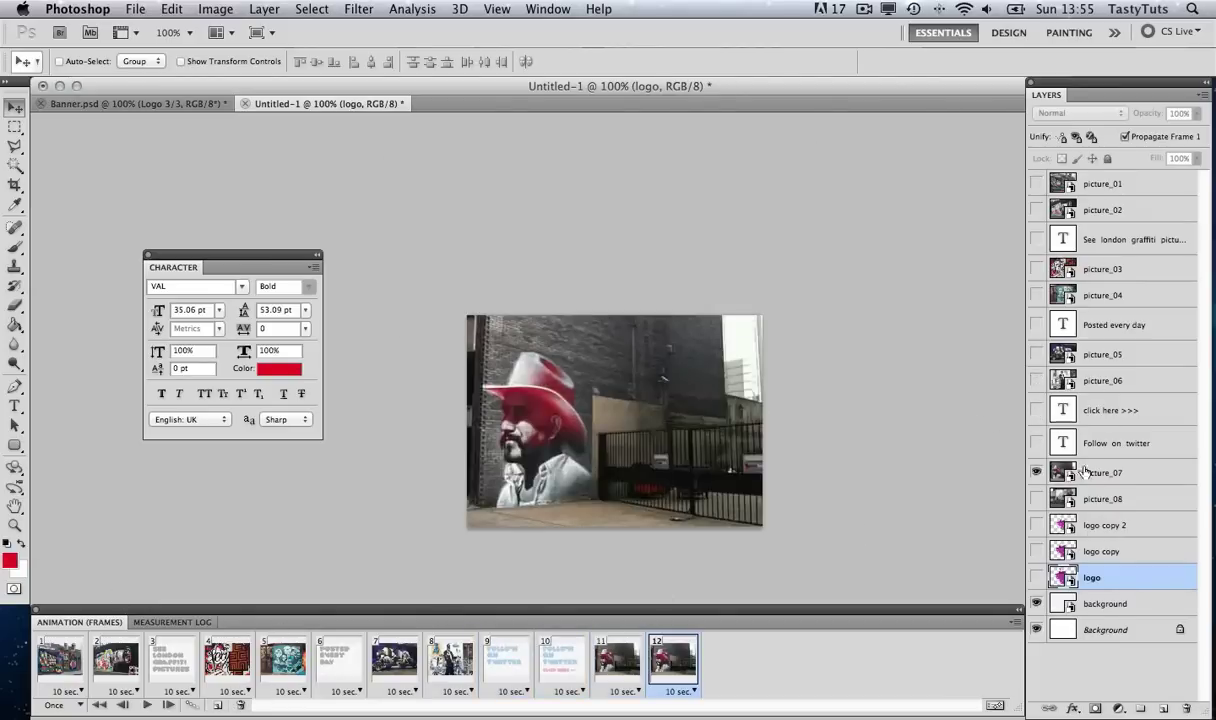
click(1036, 472)
click(1036, 498)
click(217, 705)
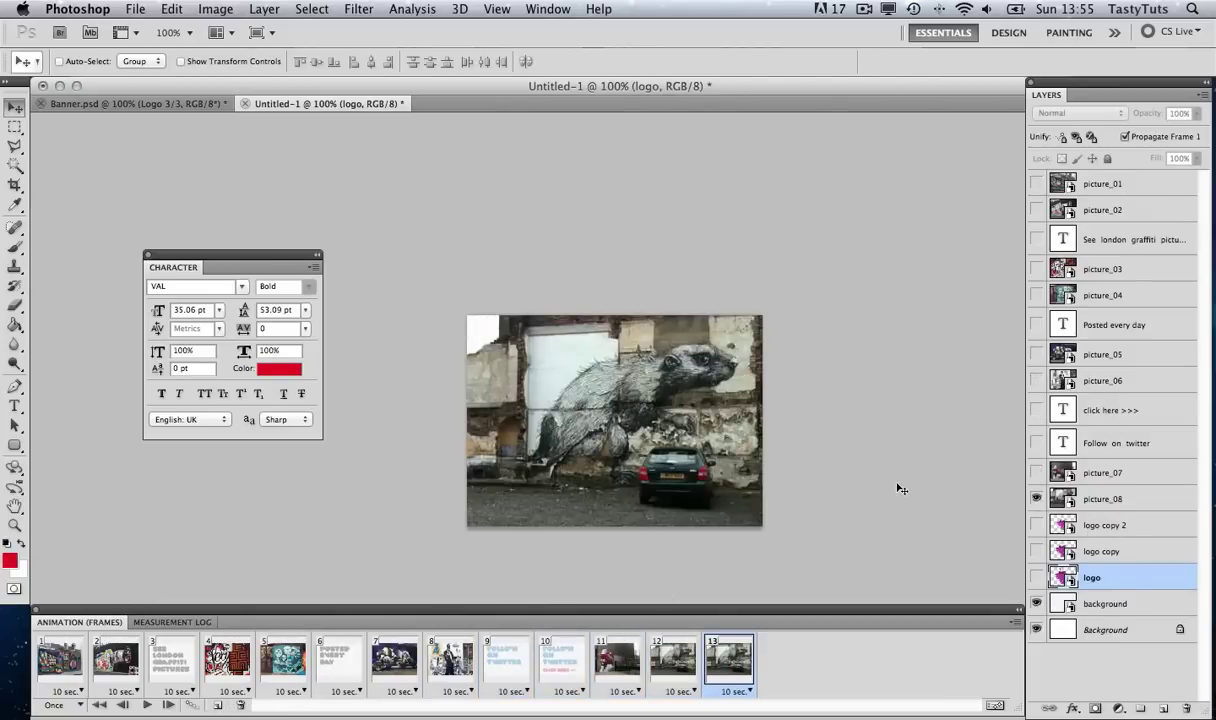
click(1036, 498)
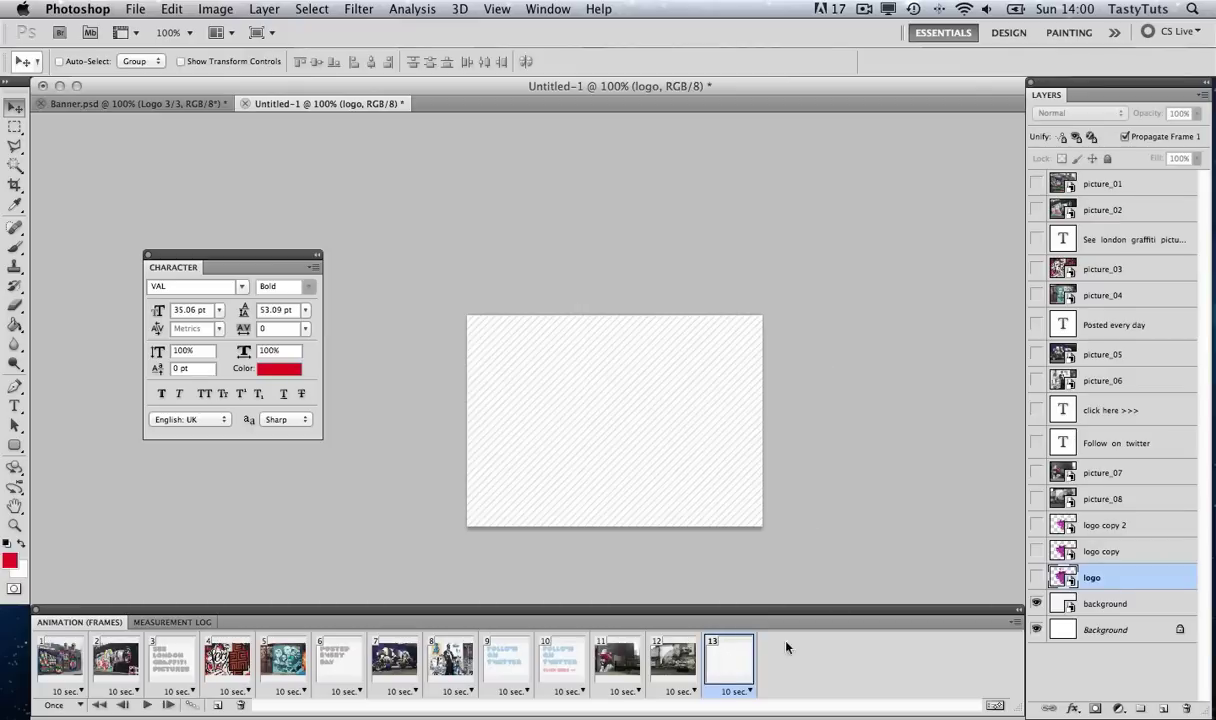
Step: Add frames showing logo copy 2, logo copy and the full-size logo in turn
click(1036, 525)
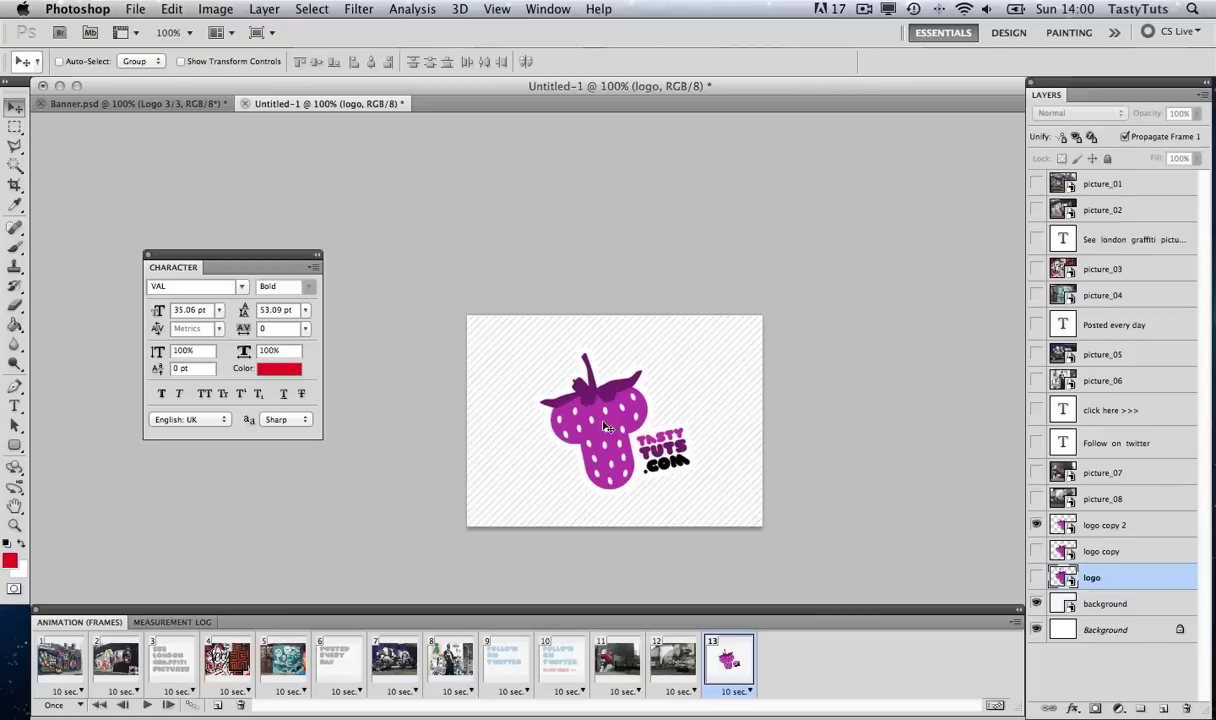
click(216, 706)
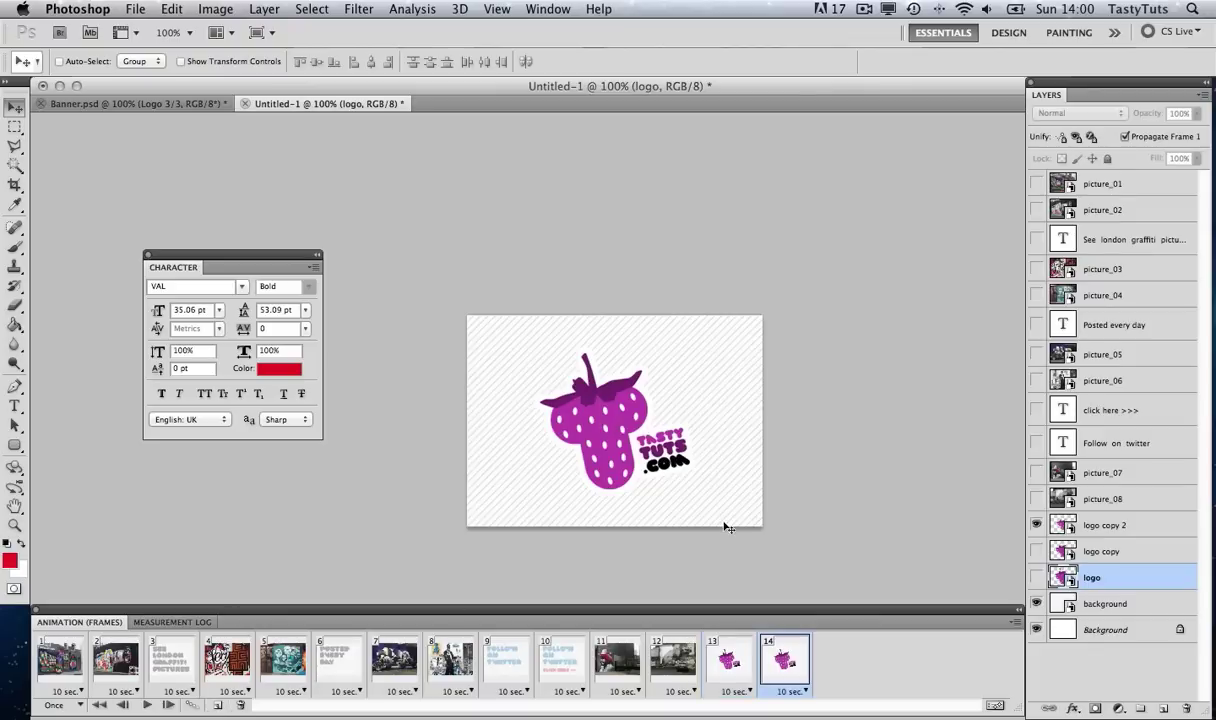
click(1036, 525)
click(1036, 551)
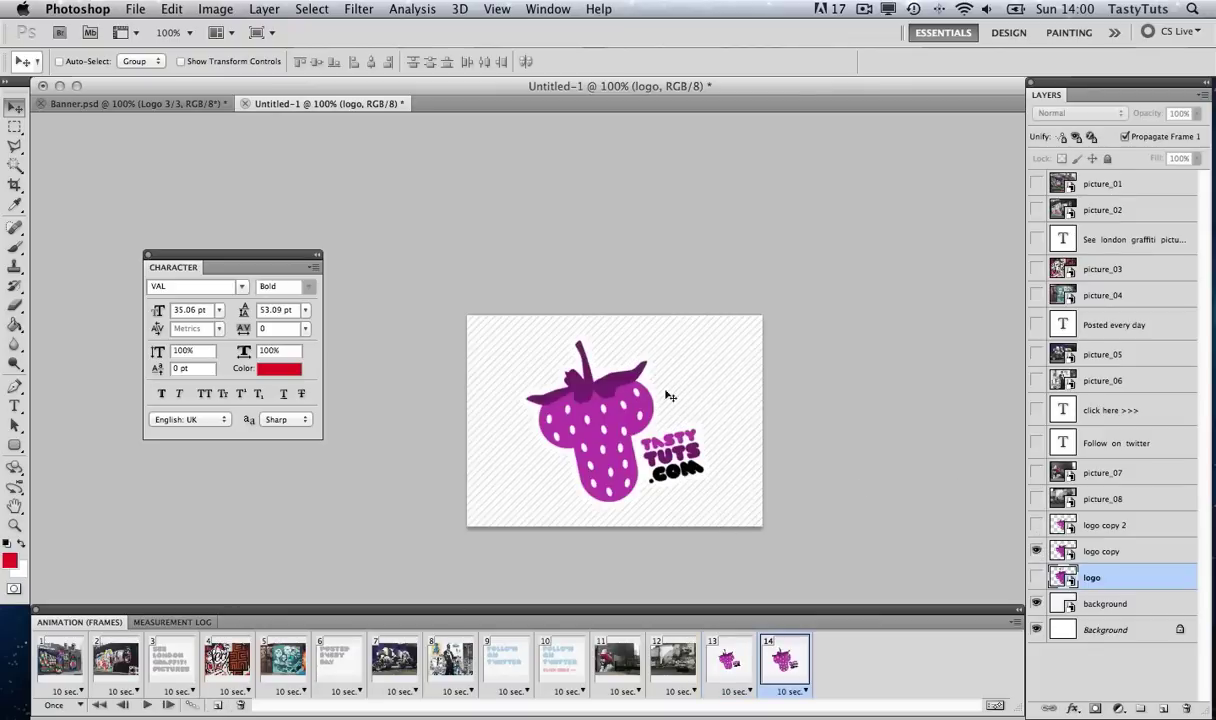
click(216, 706)
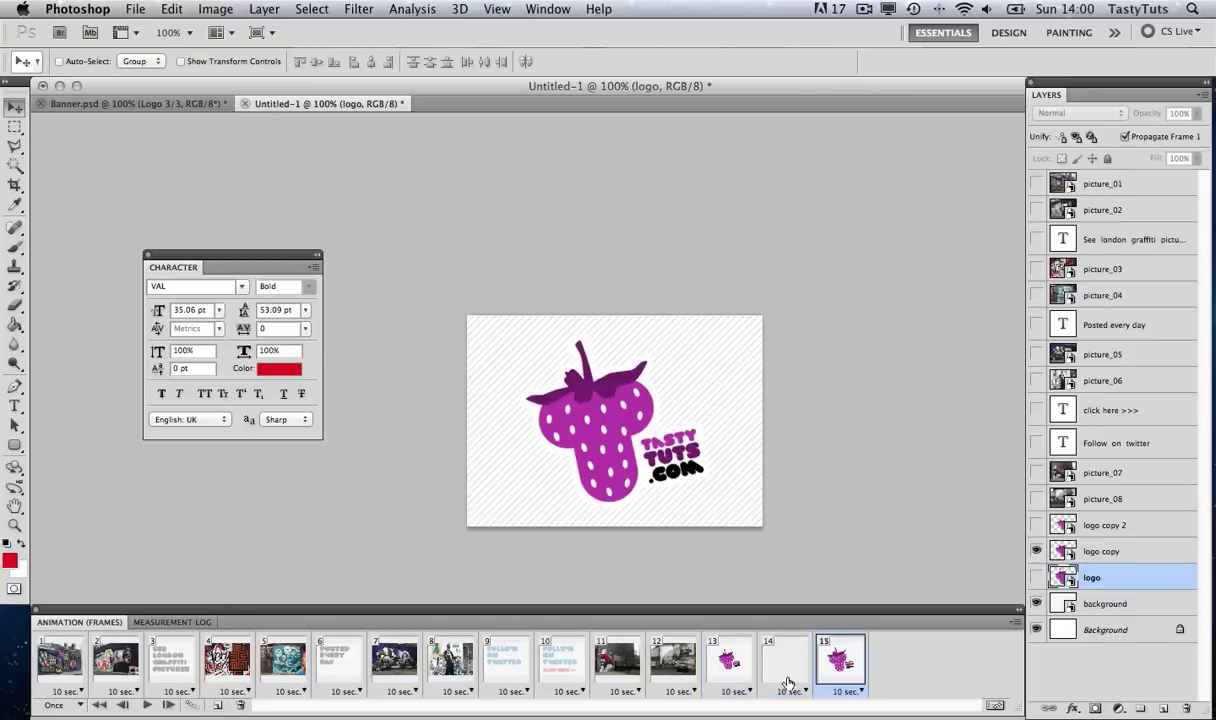
click(1036, 551)
click(1036, 577)
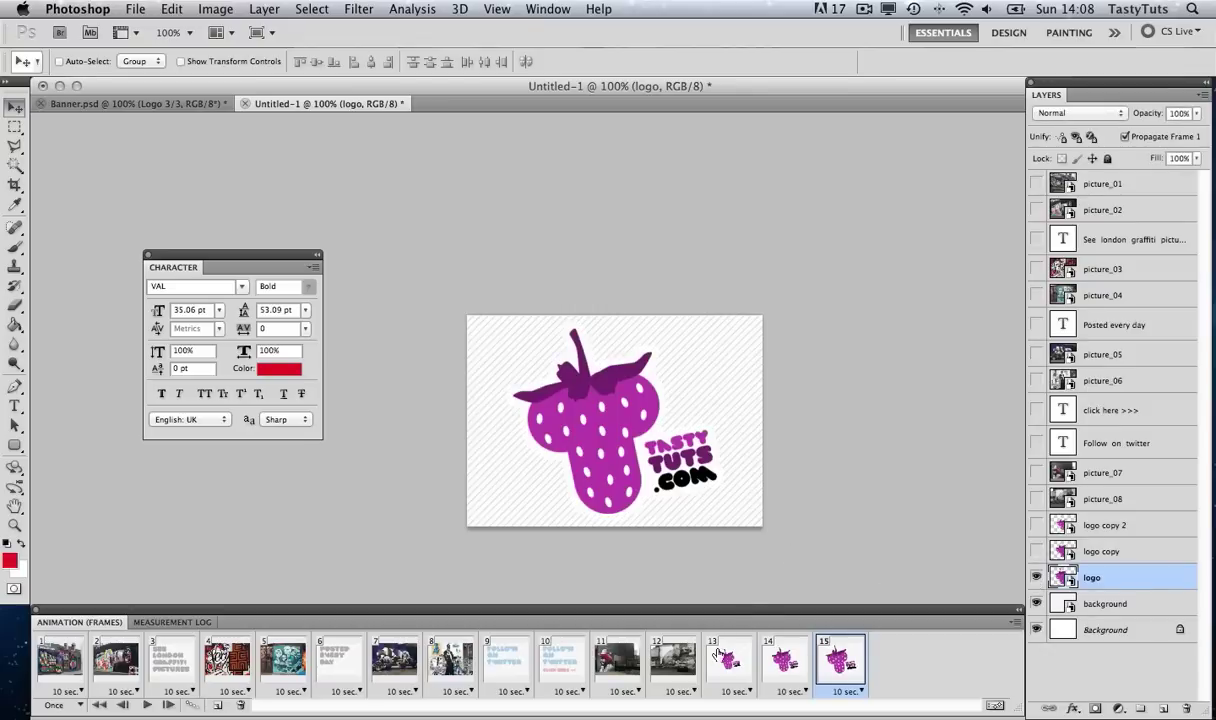
Step: Step through logo frames 13–15 to compare sizes, then return to frame 1
click(785, 658)
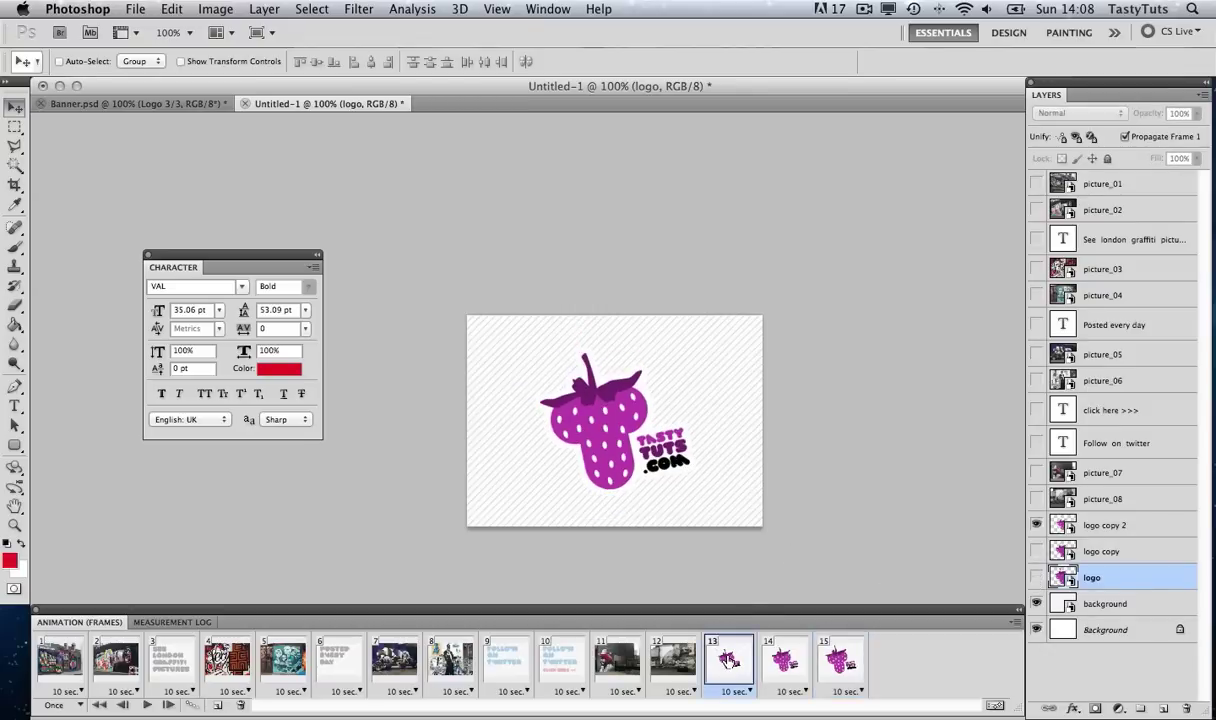
click(857, 654)
click(785, 658)
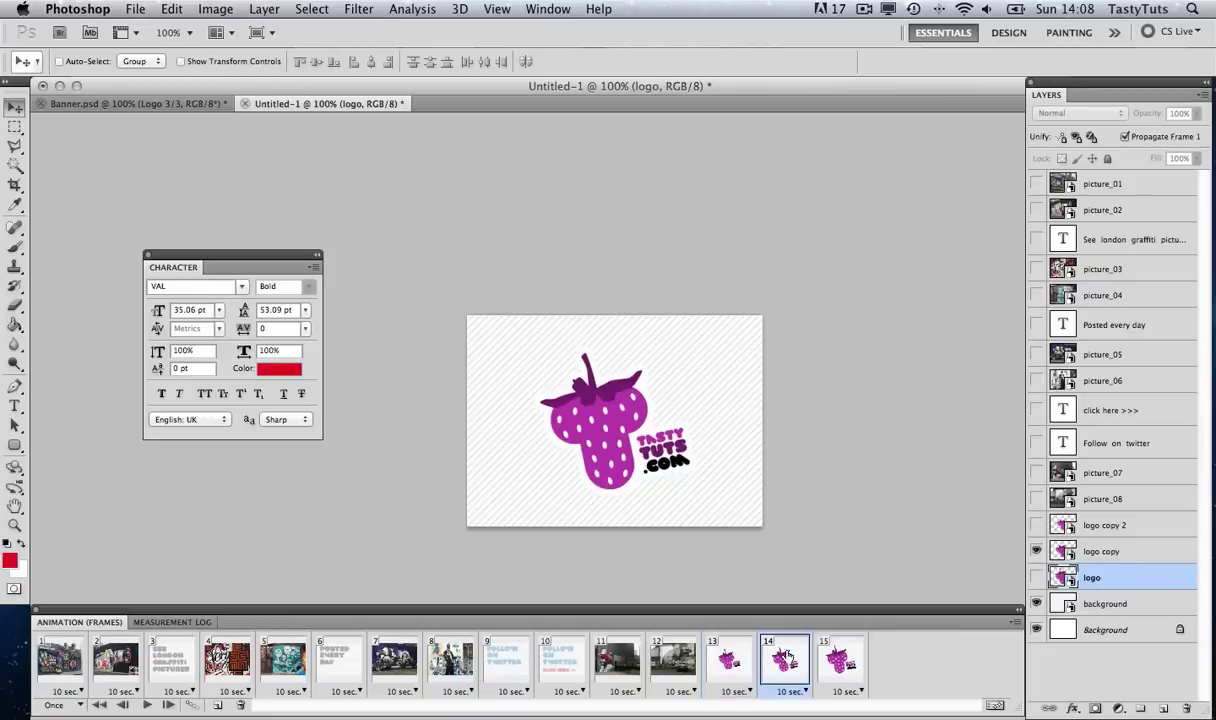
click(840, 656)
click(729, 658)
click(785, 658)
click(840, 656)
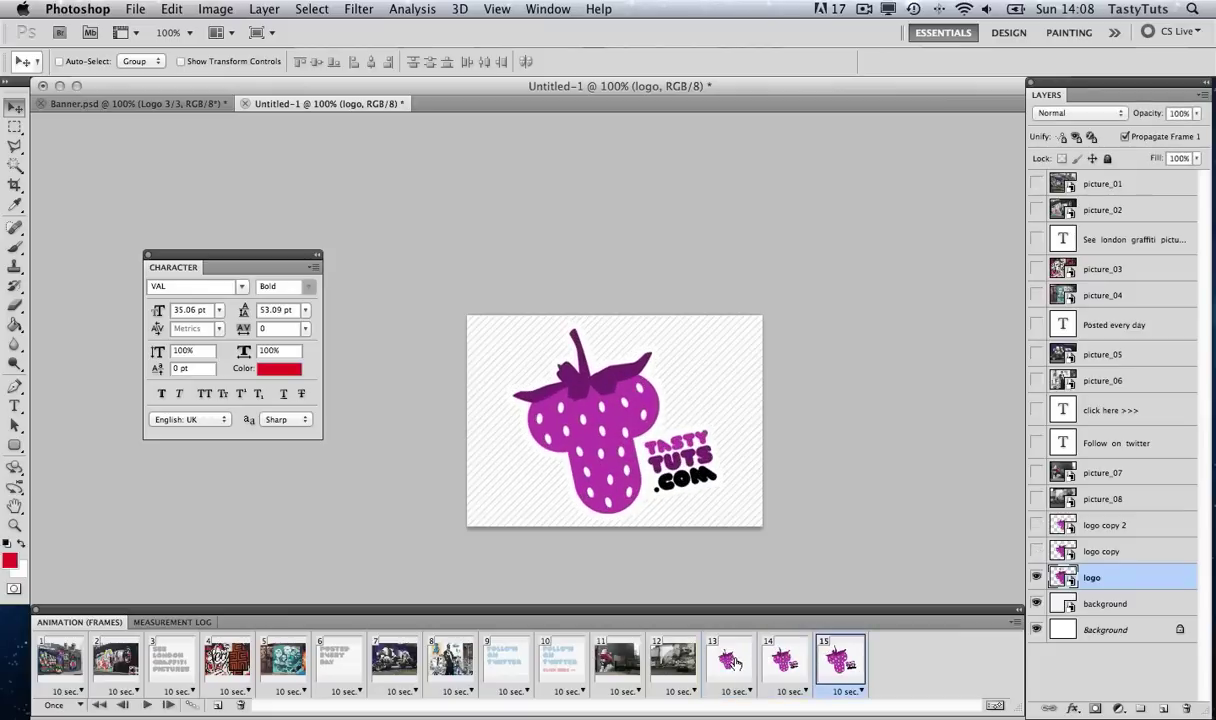
click(729, 658)
click(785, 658)
click(832, 656)
click(58, 661)
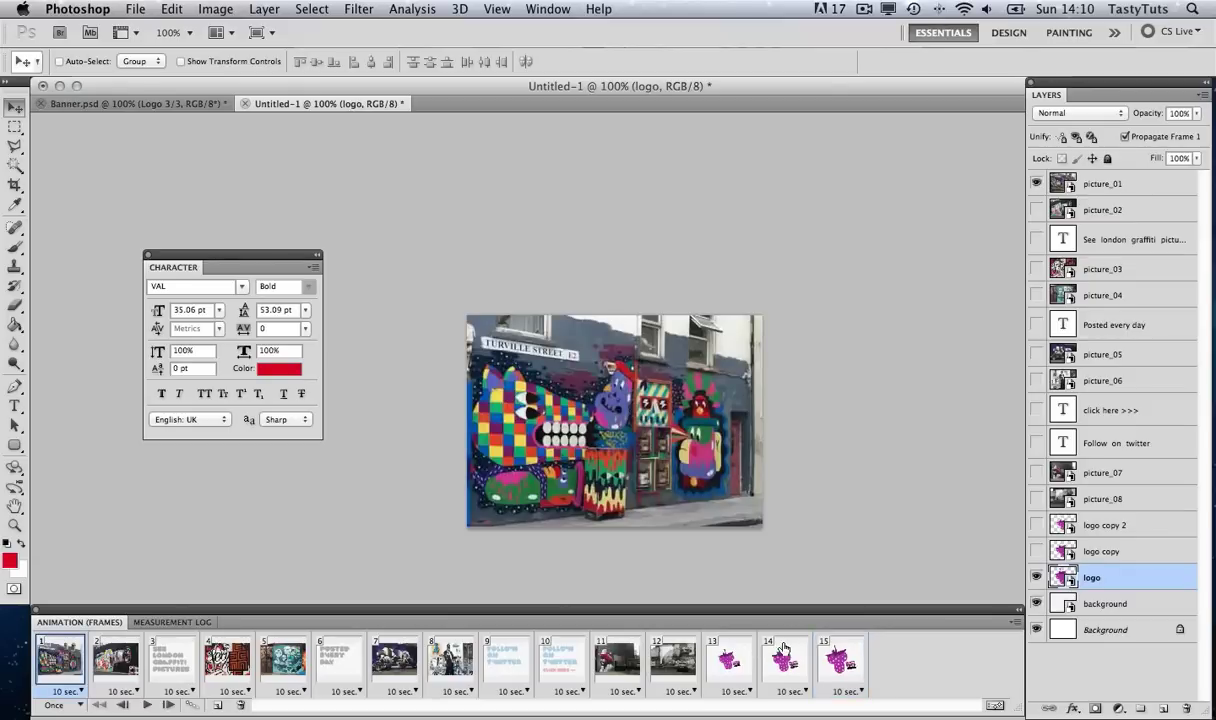
Step: Select all fifteen frames and set their delay to 0.1 seconds
shift+click(813, 664)
click(65, 692)
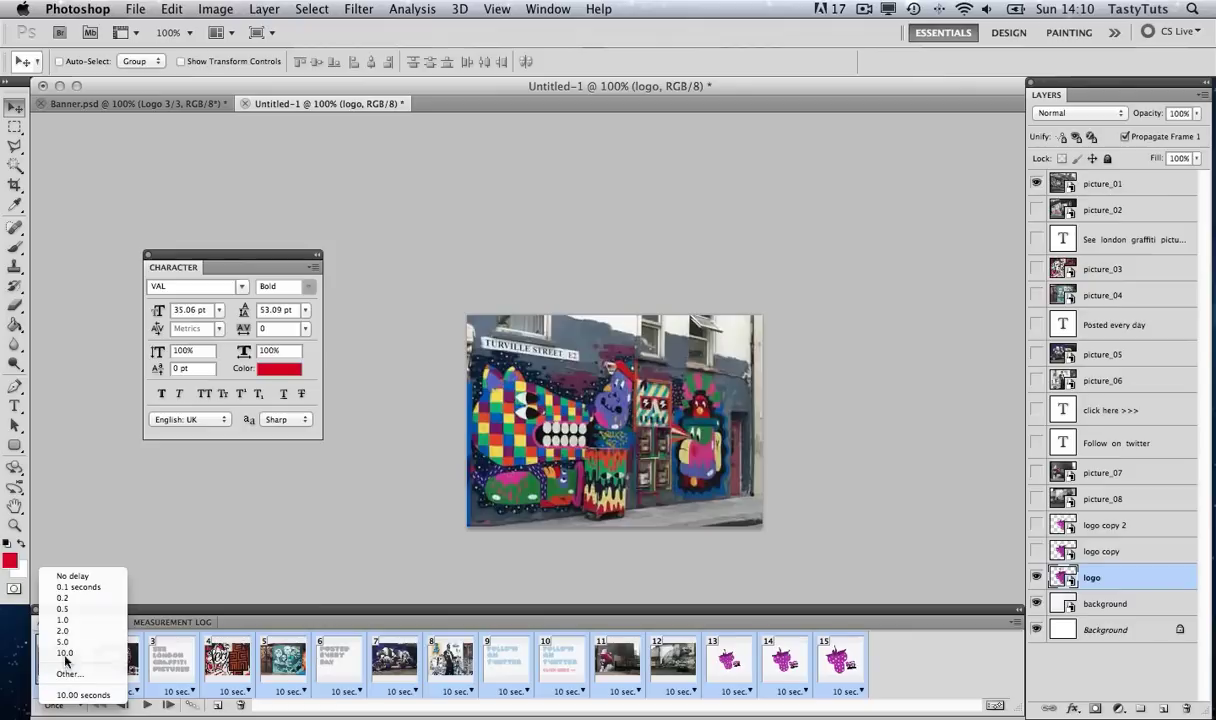
click(80, 588)
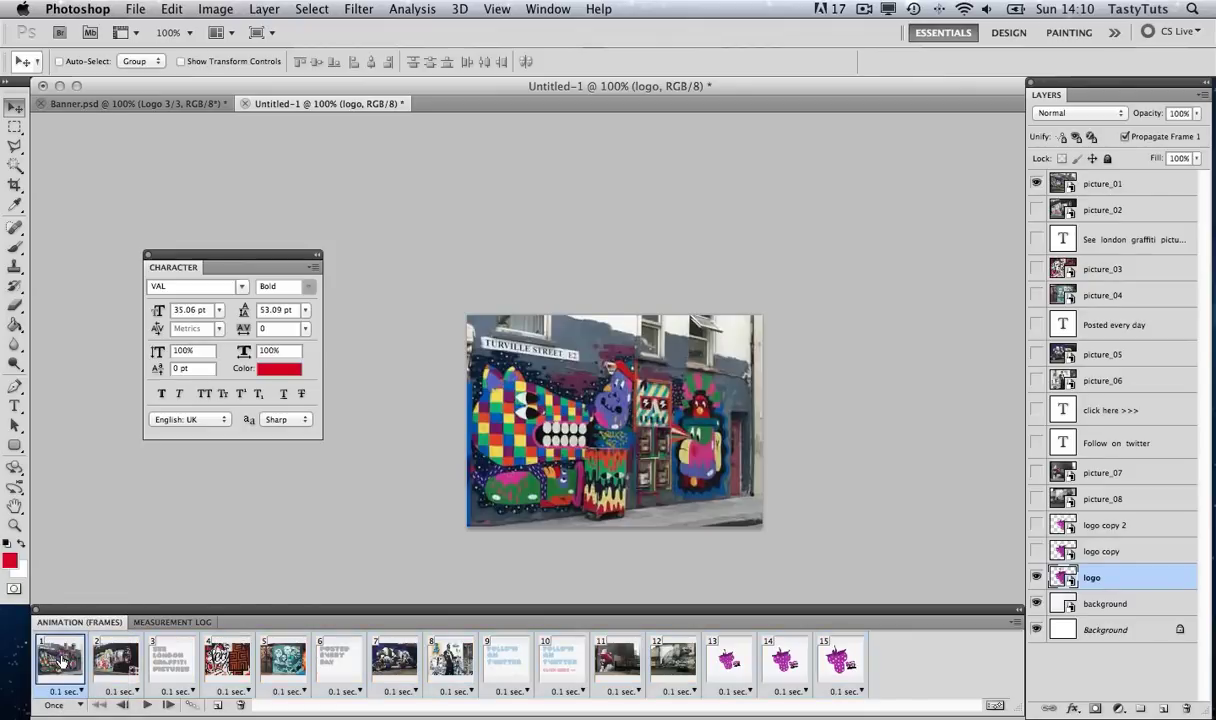
Step: Play the animation, set looping to Forever, and return to frame 1
click(145, 706)
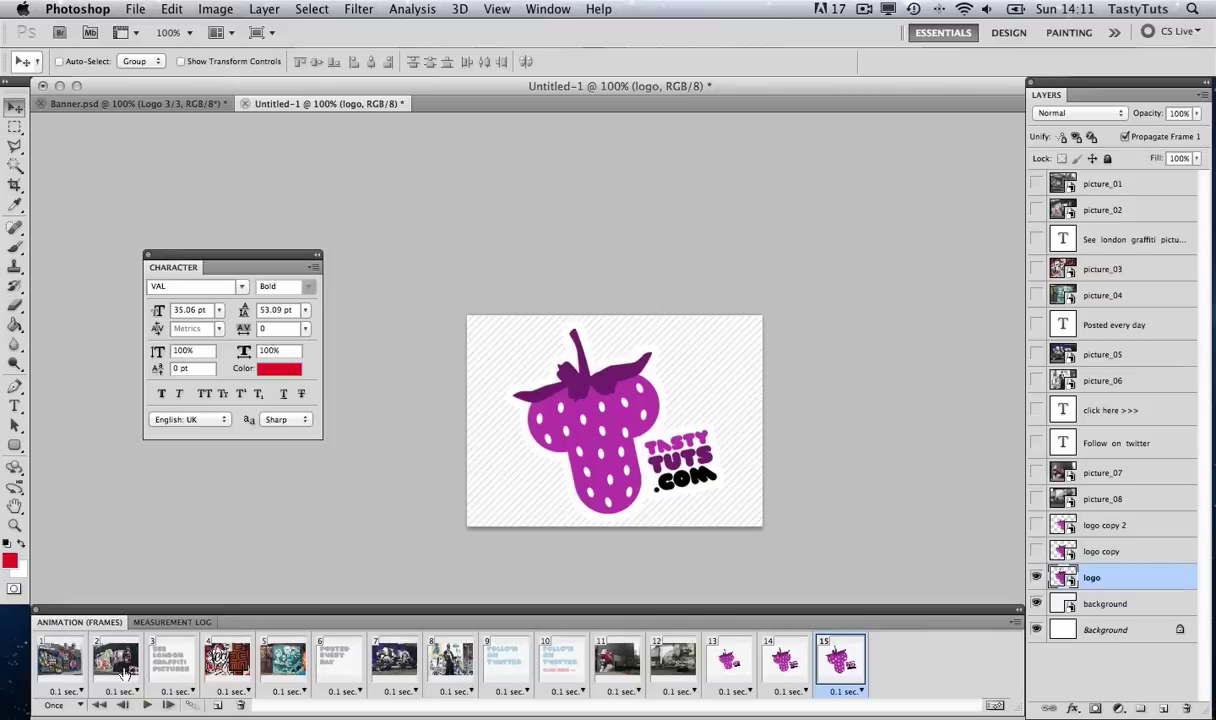
click(71, 707)
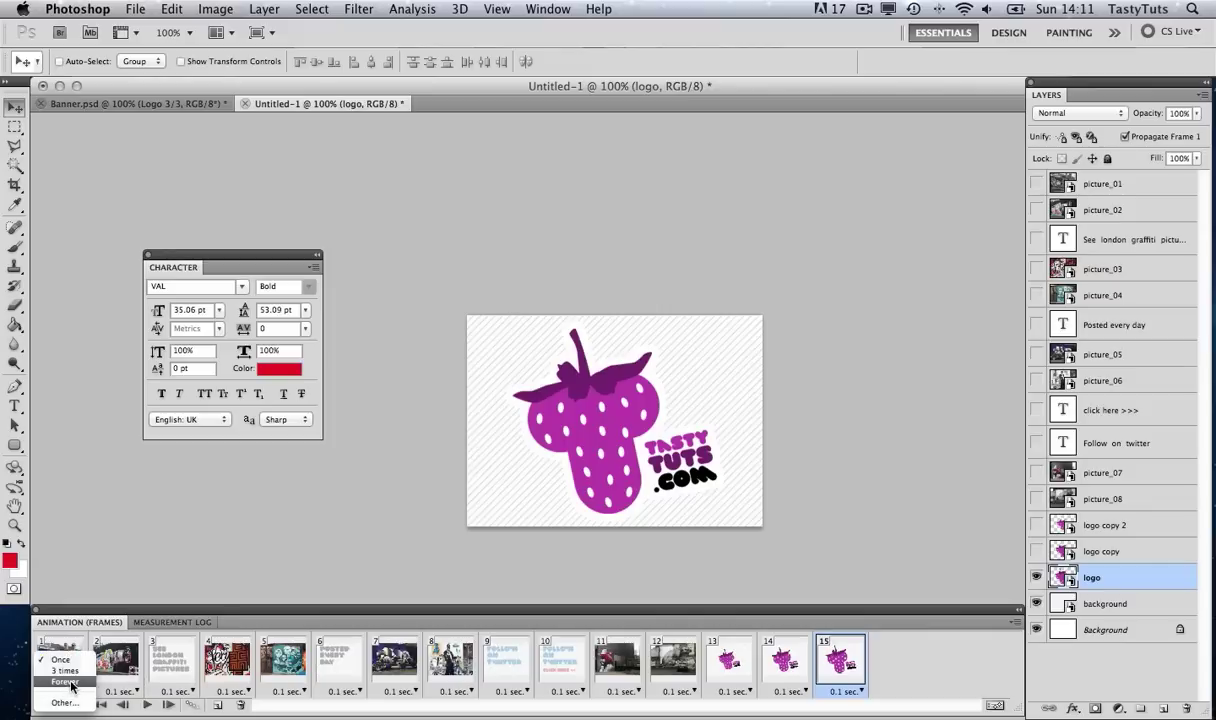
click(66, 682)
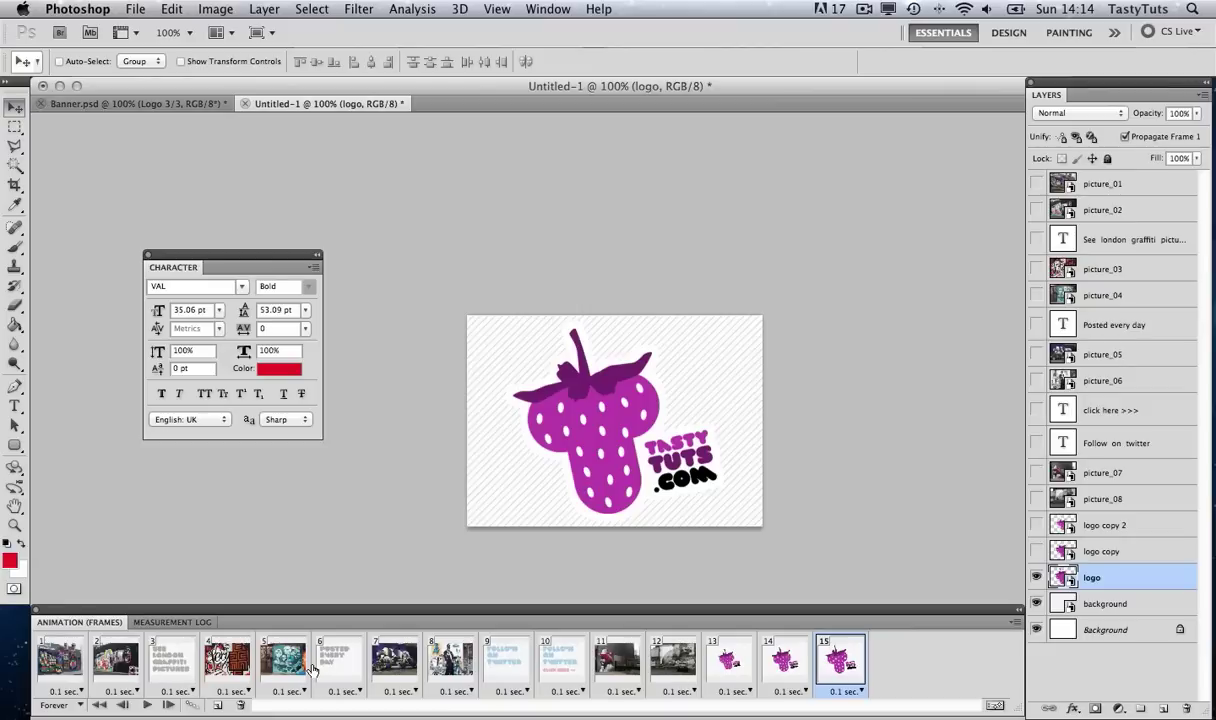
click(84, 660)
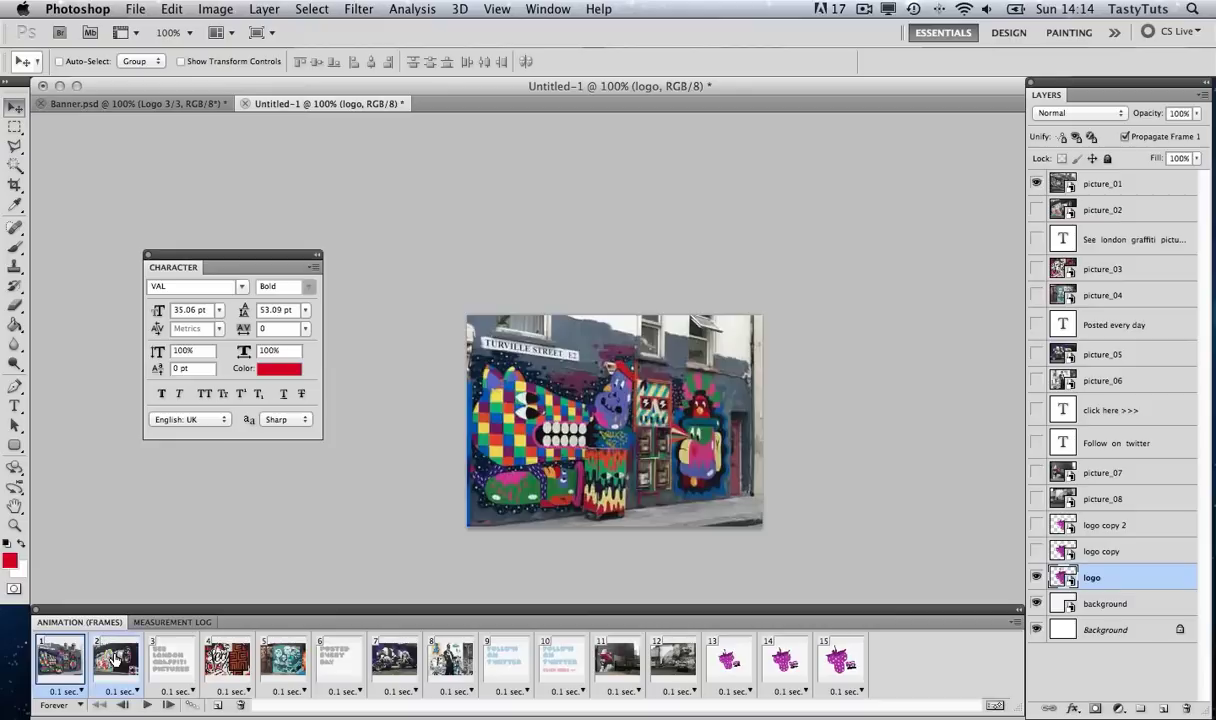
Step: Give frames 1–2 a custom 3-second delay
click(120, 690)
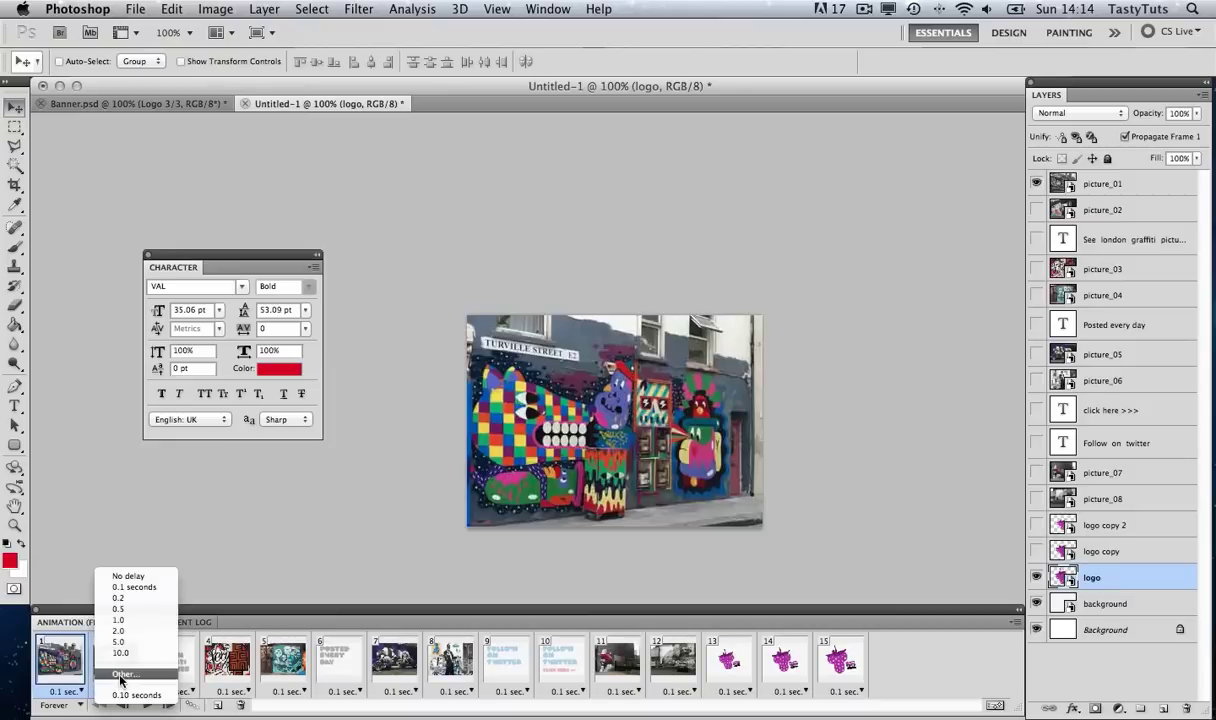
click(121, 676)
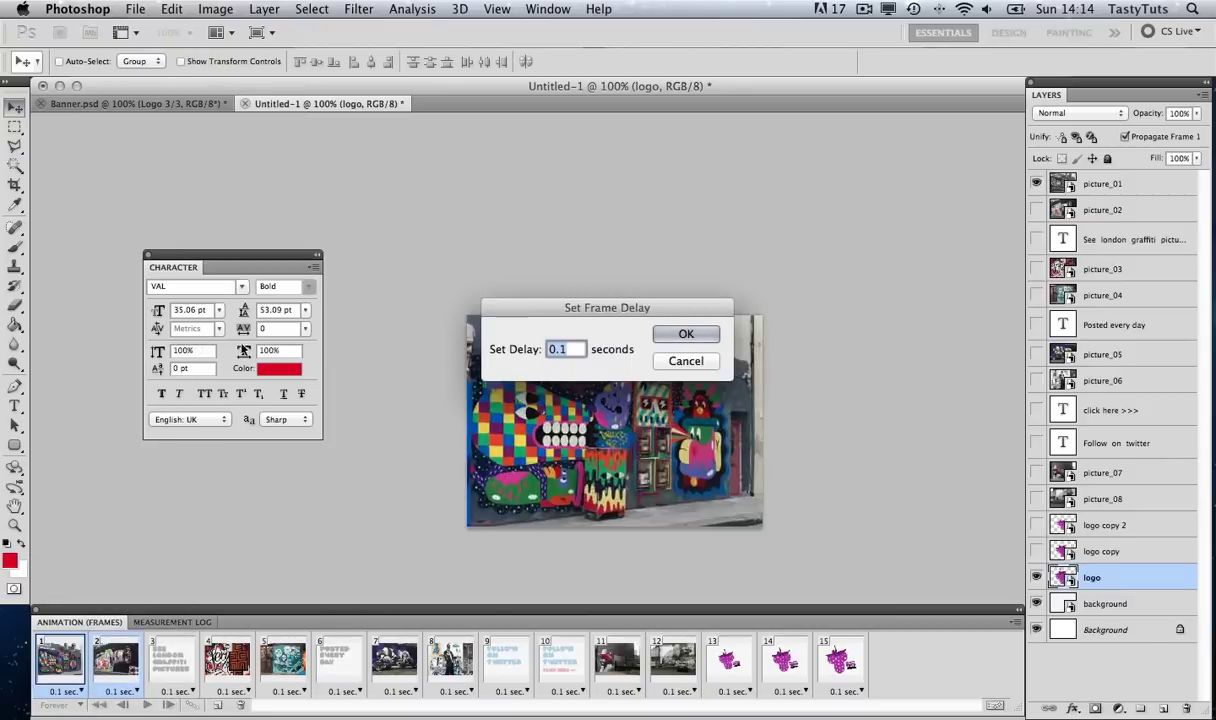
text(3)
click(686, 334)
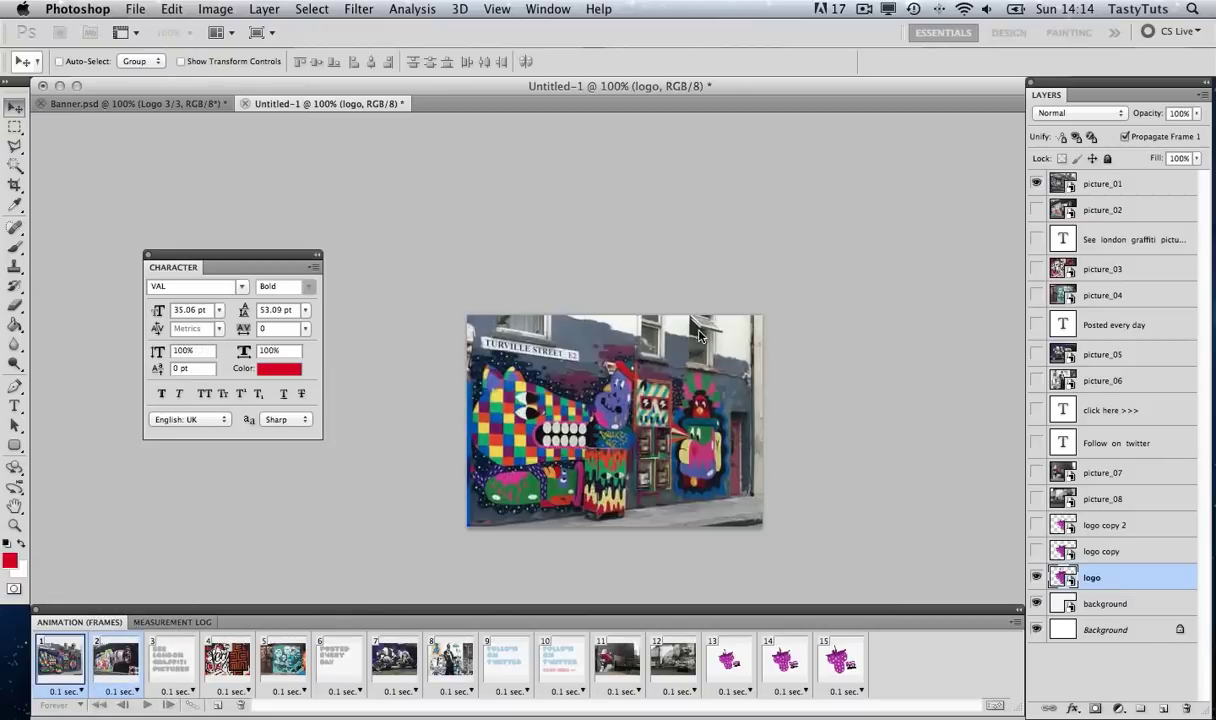
Step: Set title frame 3 to a 4-second delay
click(163, 664)
click(176, 691)
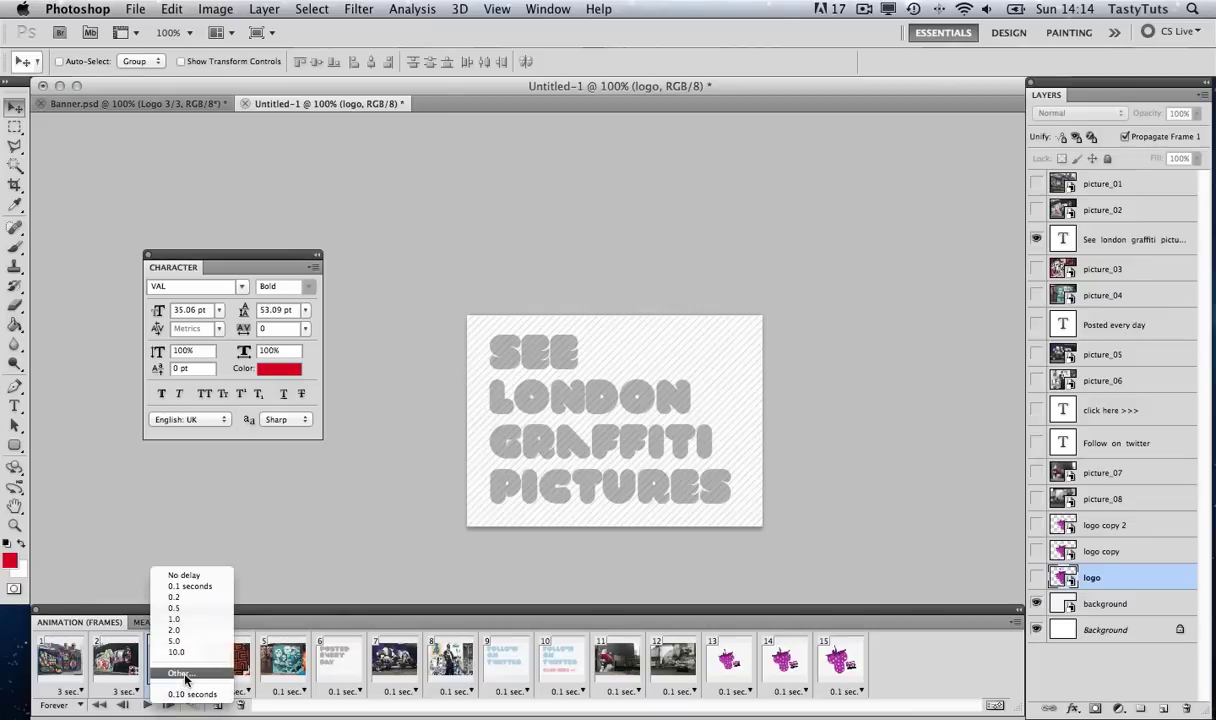
click(185, 676)
text(4)
click(688, 331)
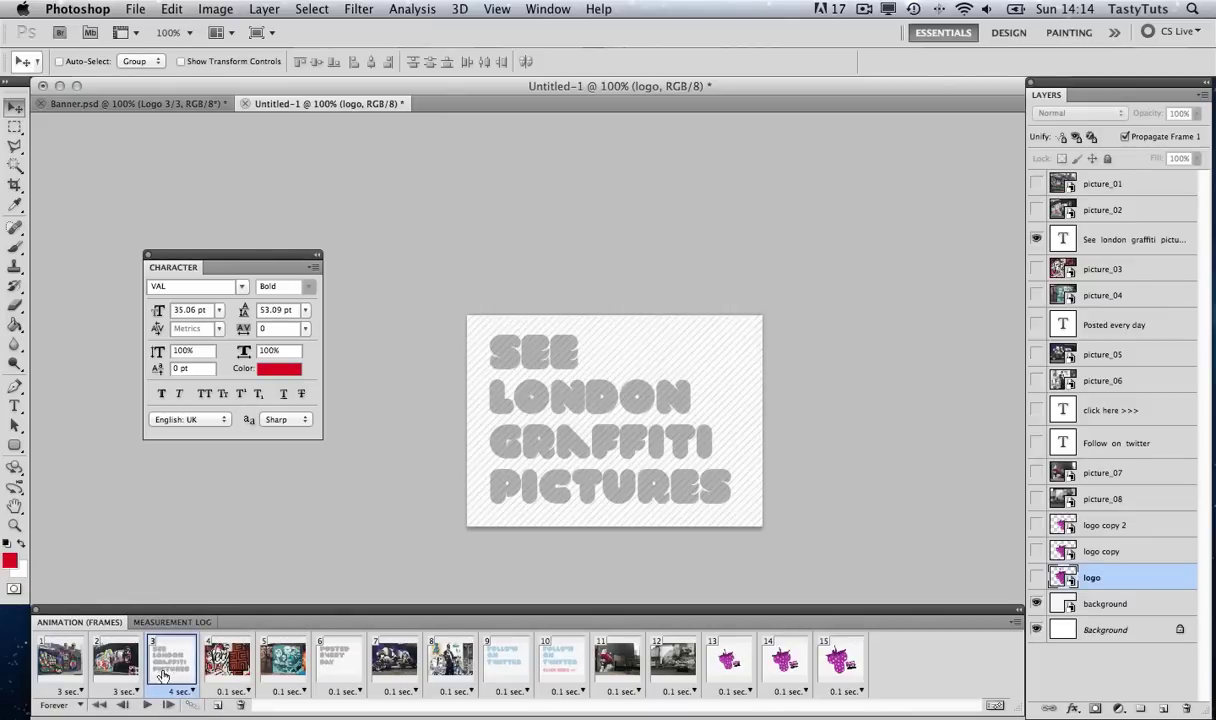
click(177, 691)
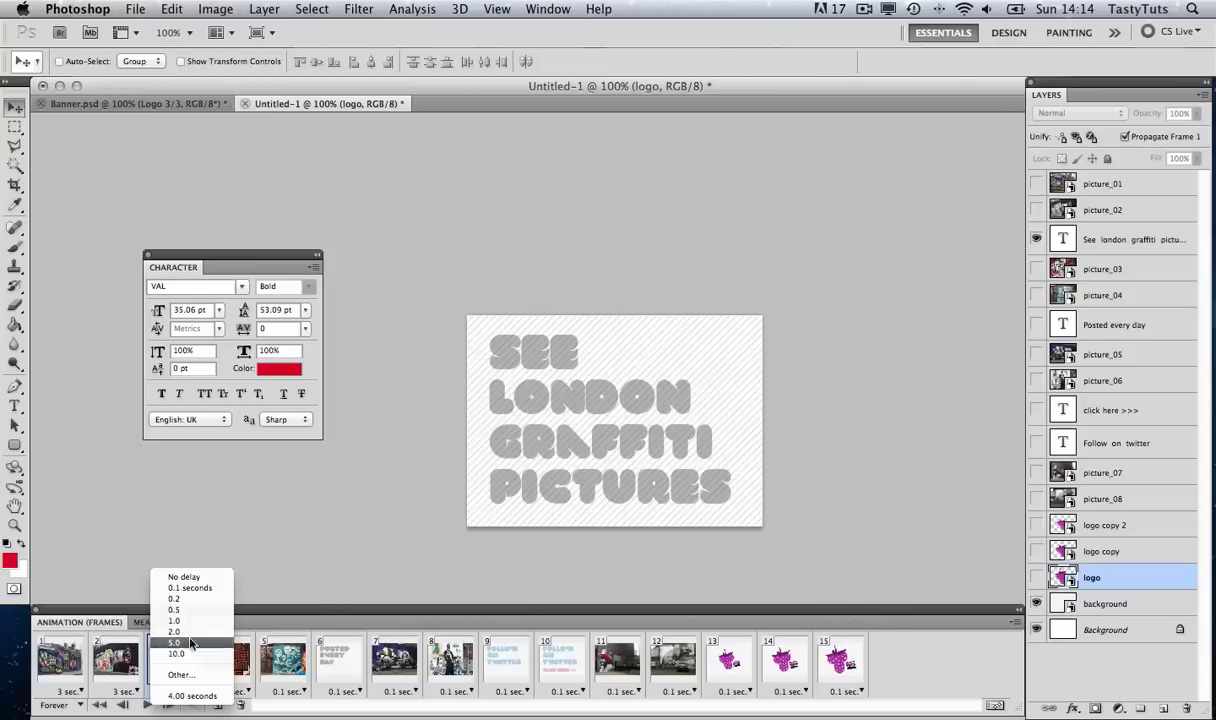
click(185, 677)
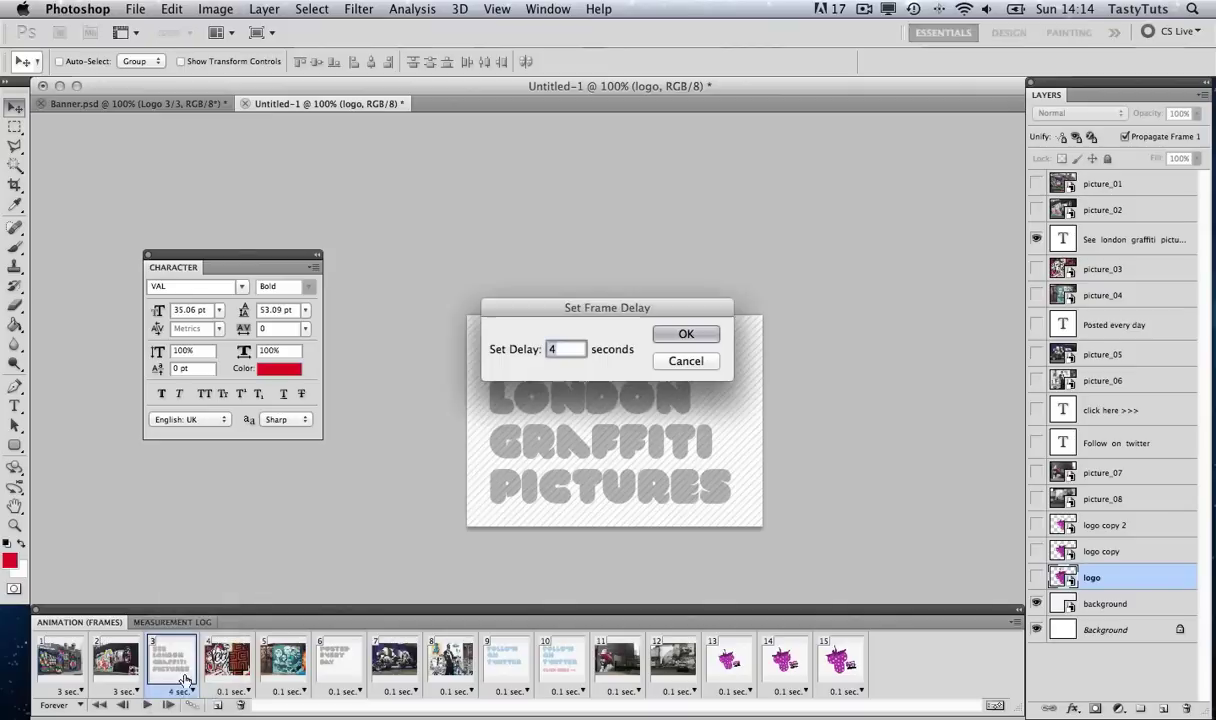
click(673, 339)
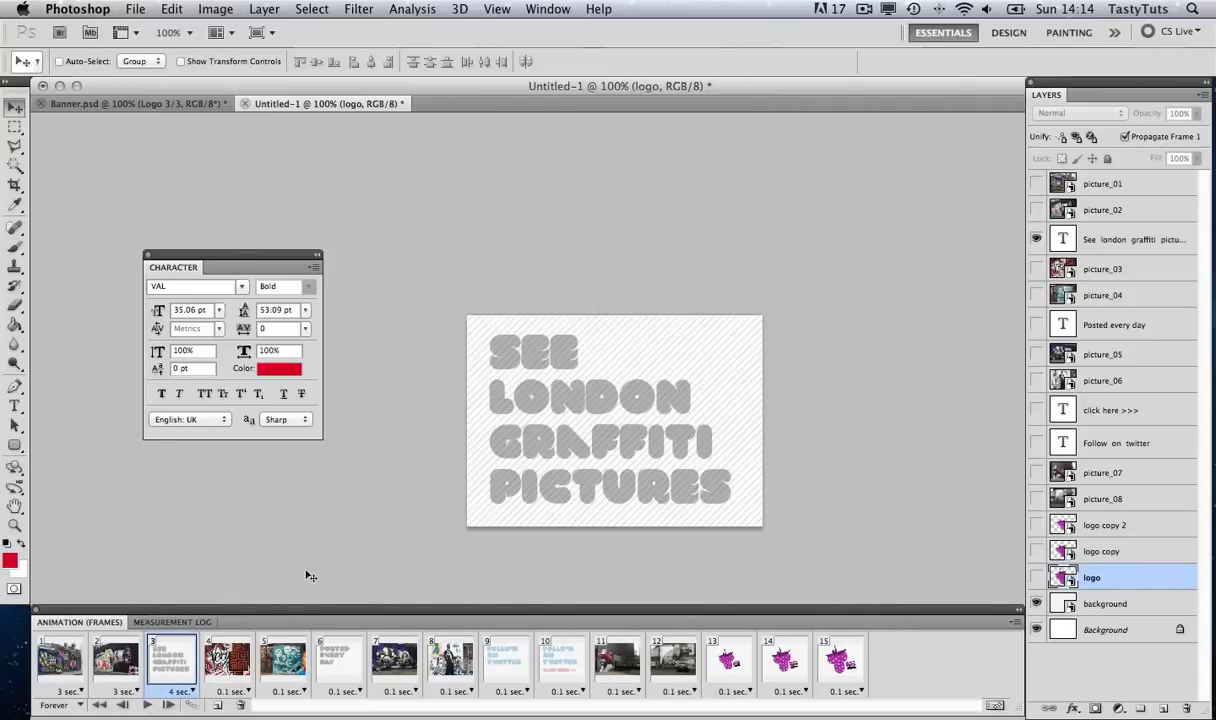
Step: Give graffiti photo frames 4–5 and 7–8 a 3-second delay each
click(216, 655)
click(268, 691)
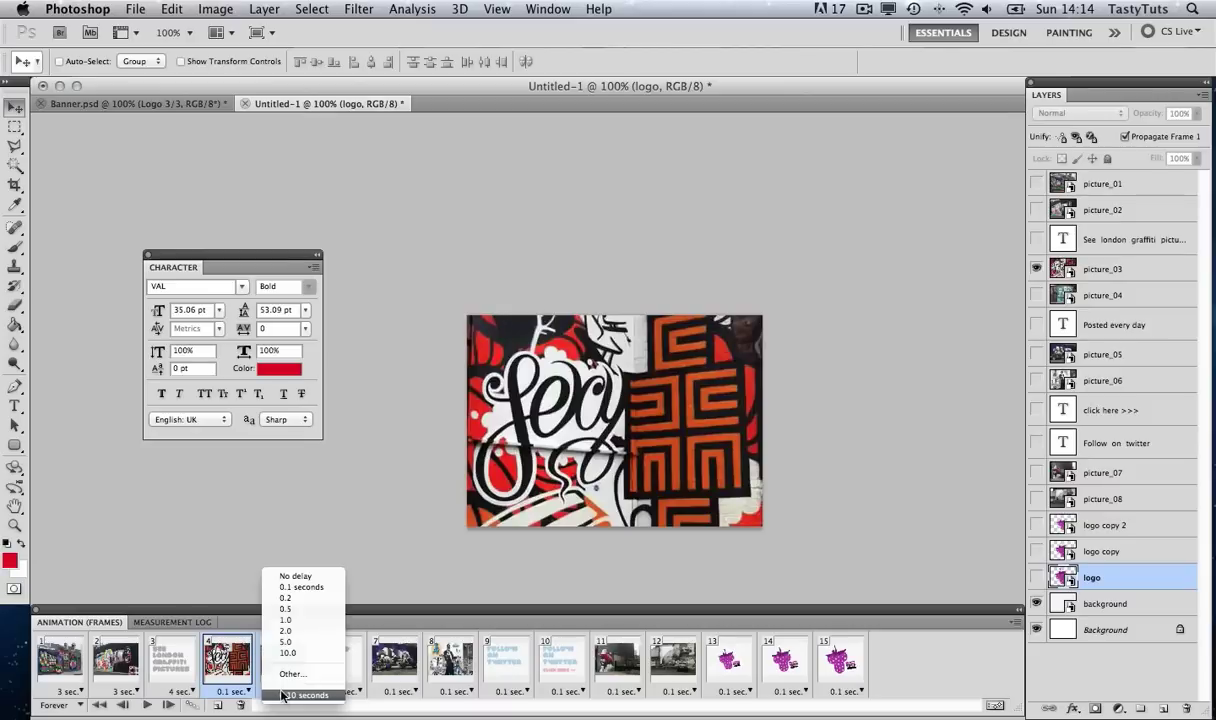
click(290, 674)
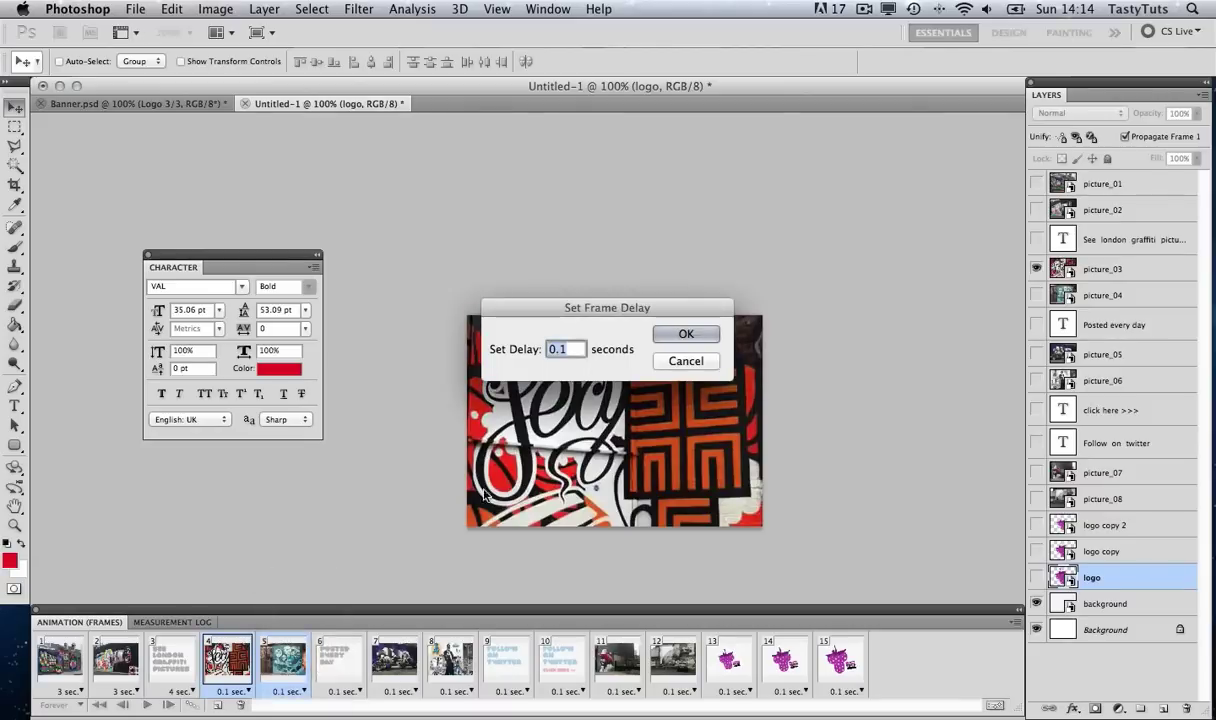
text(3)
click(684, 334)
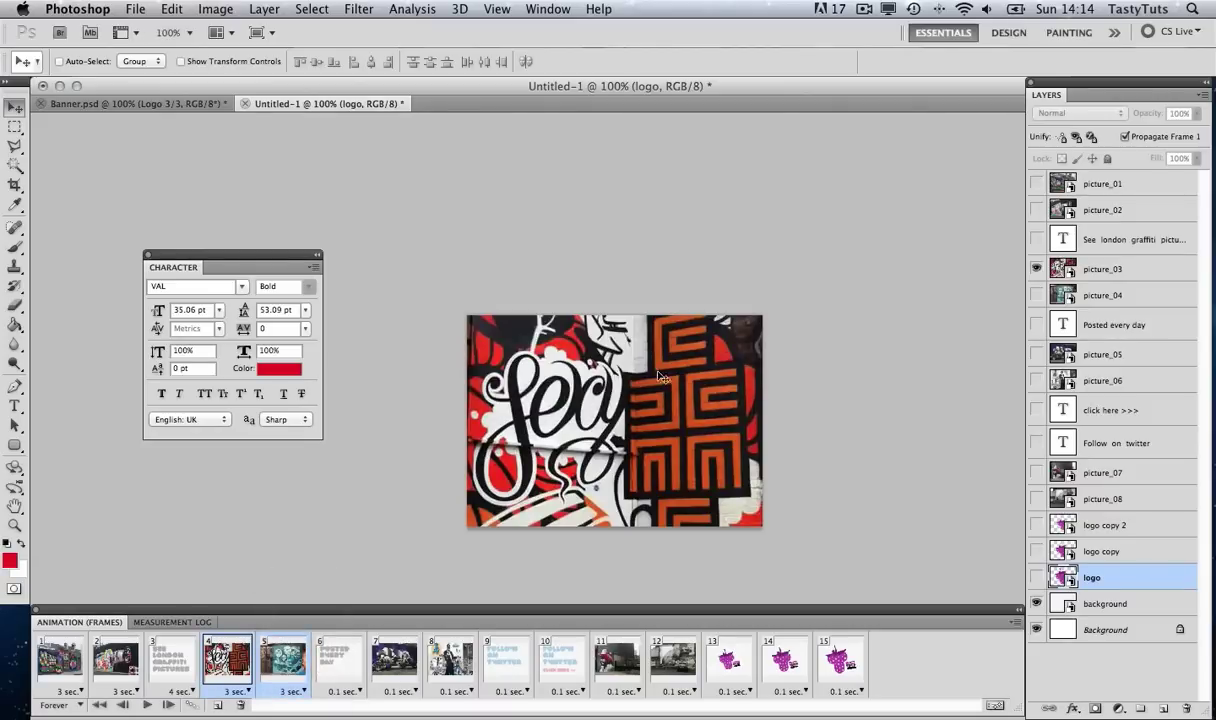
click(398, 650)
click(456, 691)
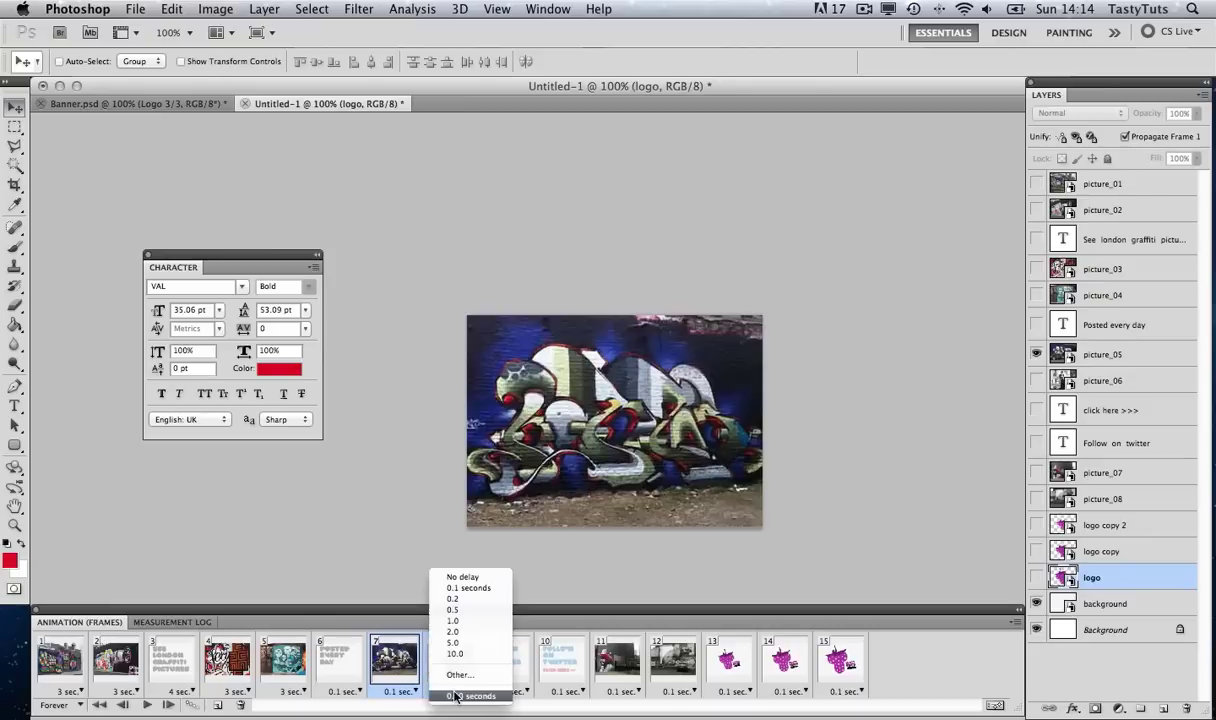
click(460, 674)
text(3)
click(684, 334)
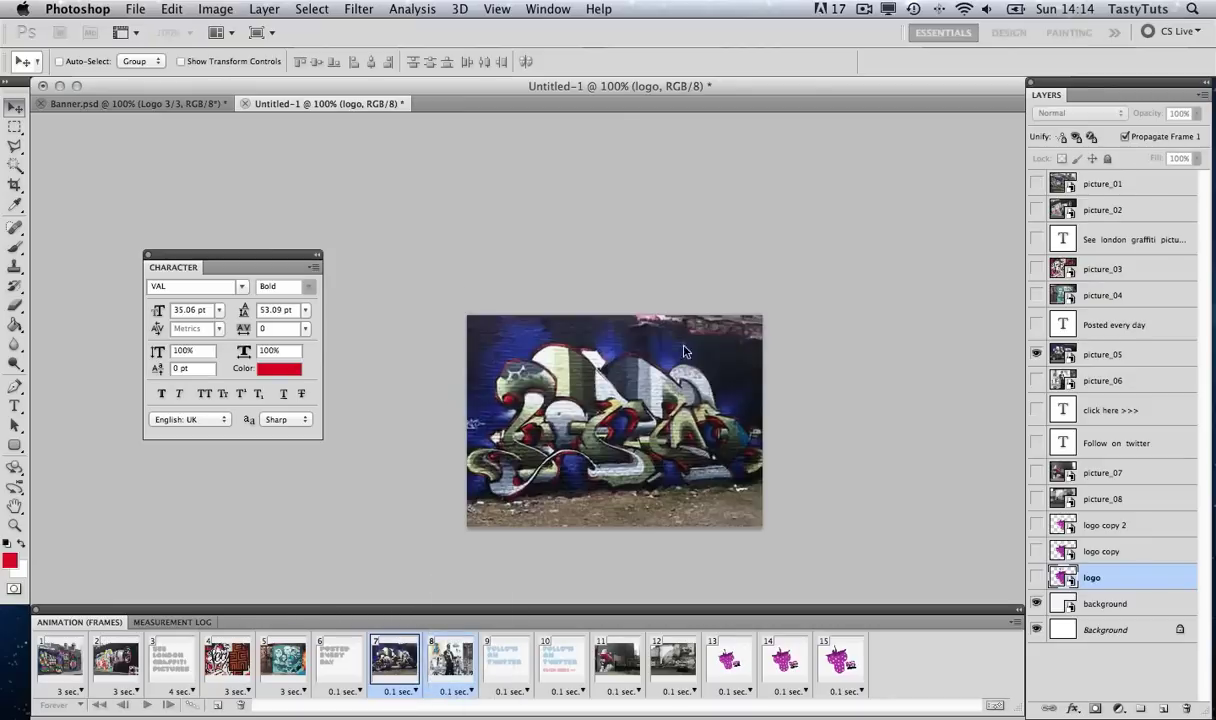
Step: Set cowboy photo frames 11–12 to 3 seconds, then select frame 6
click(618, 652)
click(624, 691)
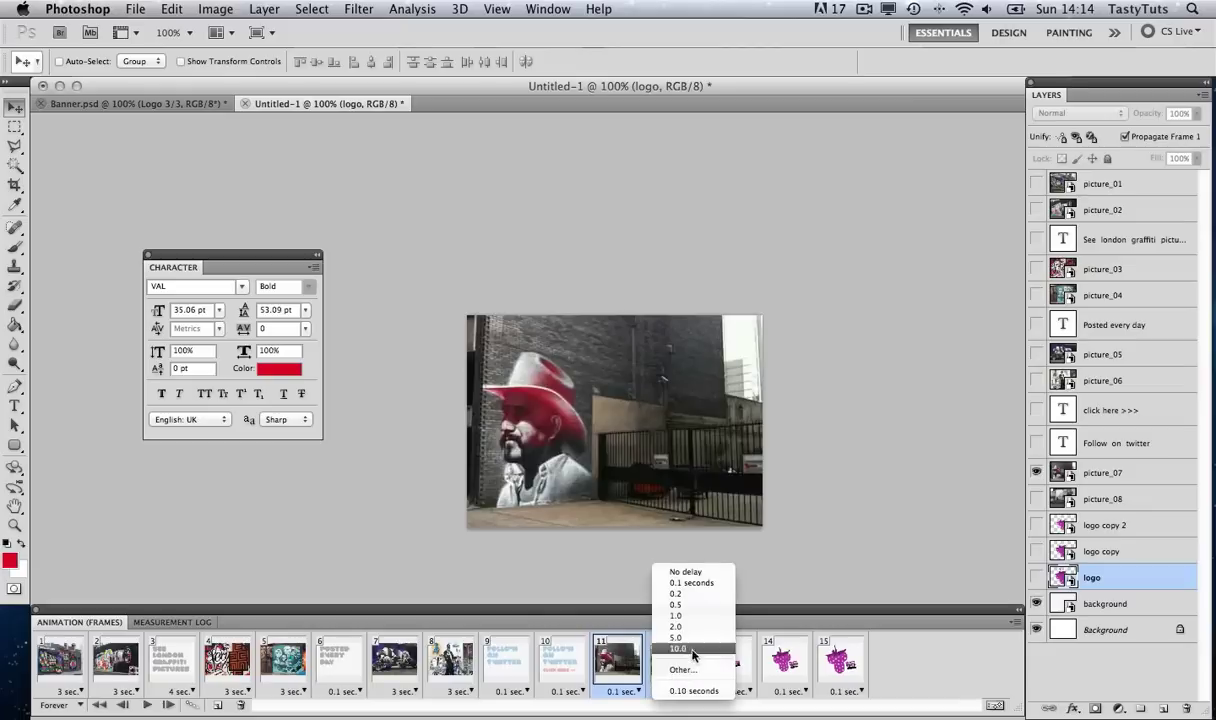
click(683, 669)
text(3)
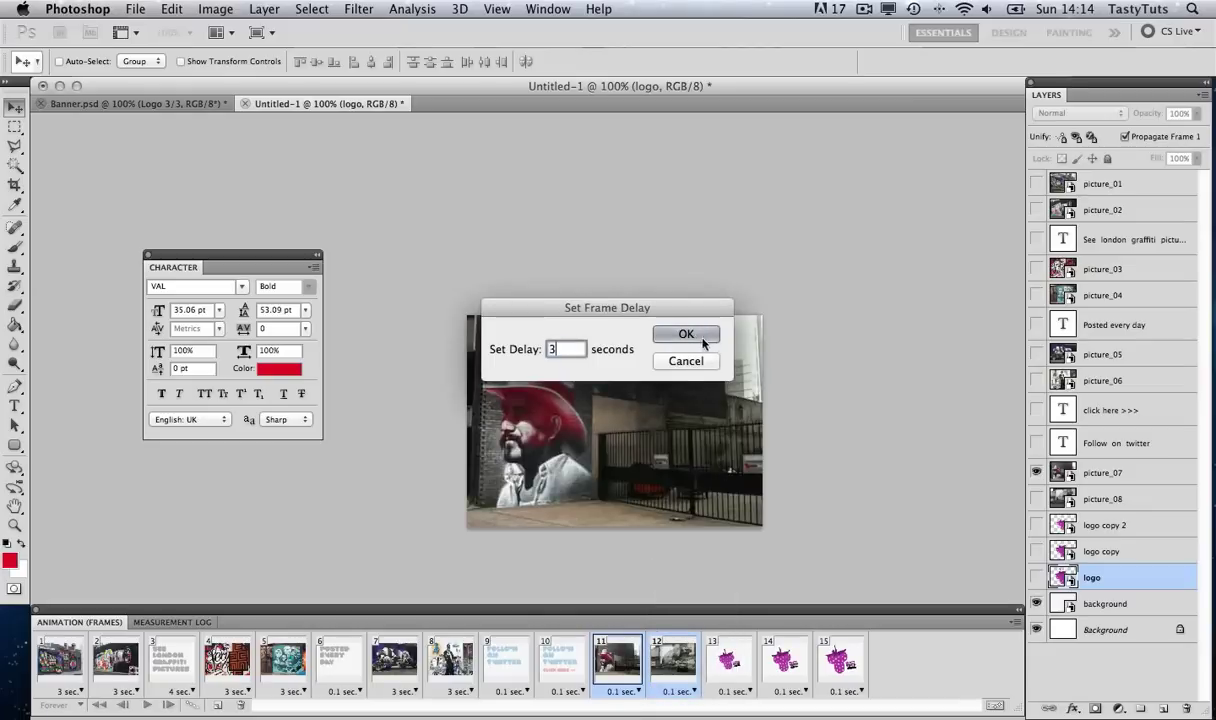
click(686, 334)
click(335, 655)
Step: Set frame 6 (POSTED EVERY DAY) to a 4-second delay
click(344, 691)
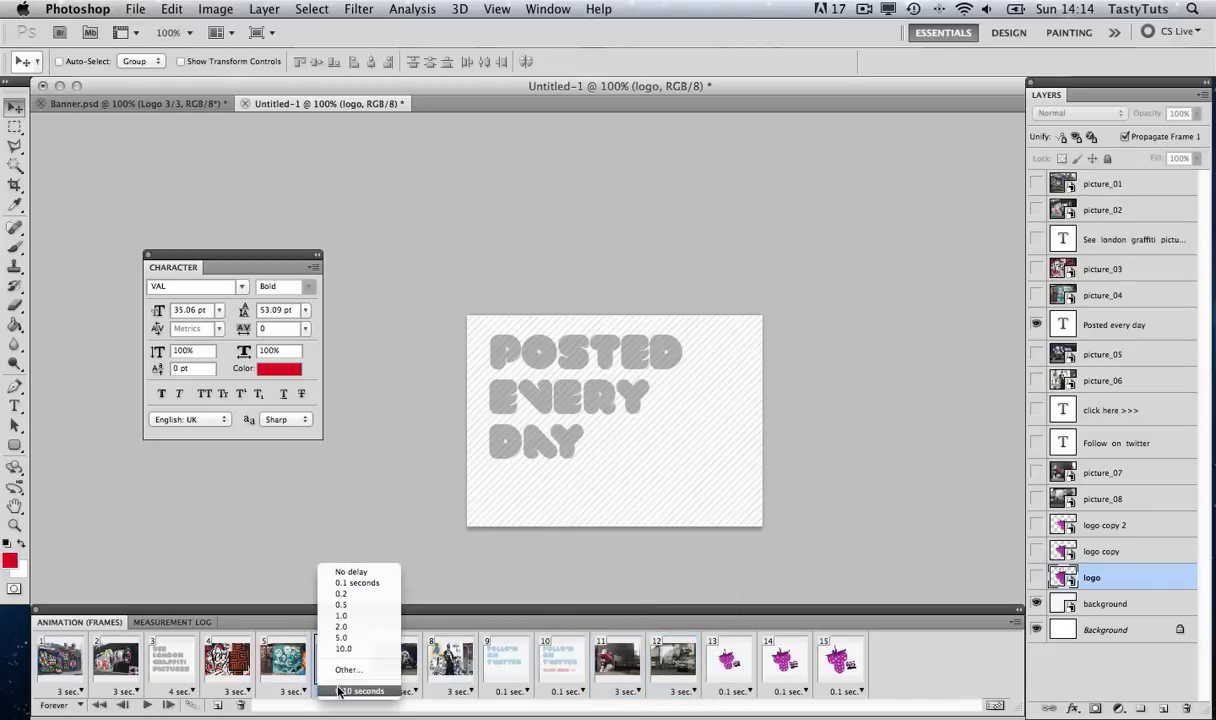
click(347, 669)
text(4)
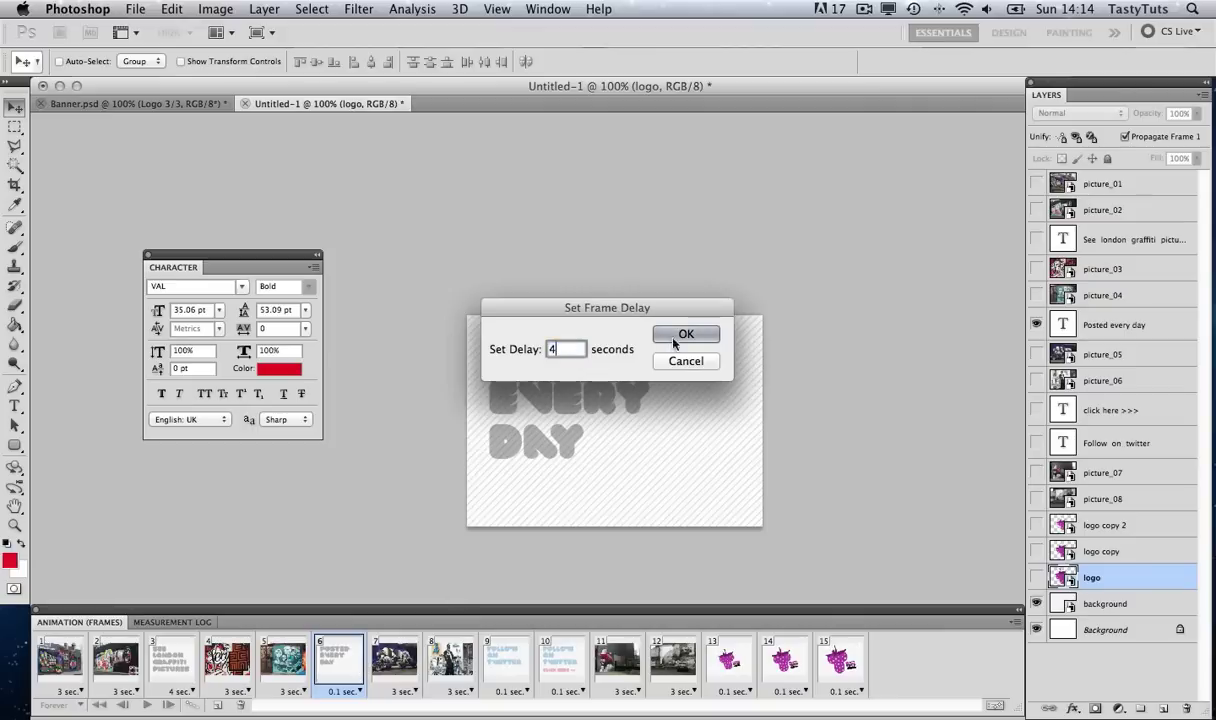
click(686, 334)
Step: Time frames 9–10 at 4 seconds, then shorten frame 9 to 1 second
click(509, 656)
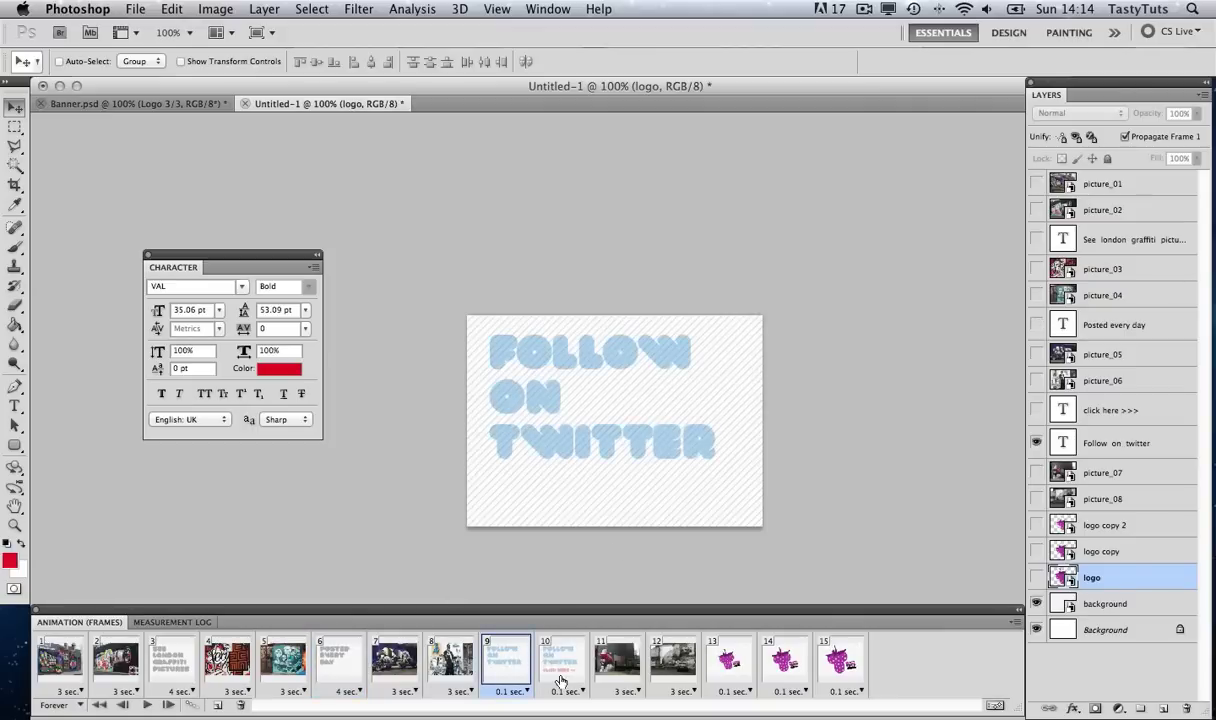
click(565, 691)
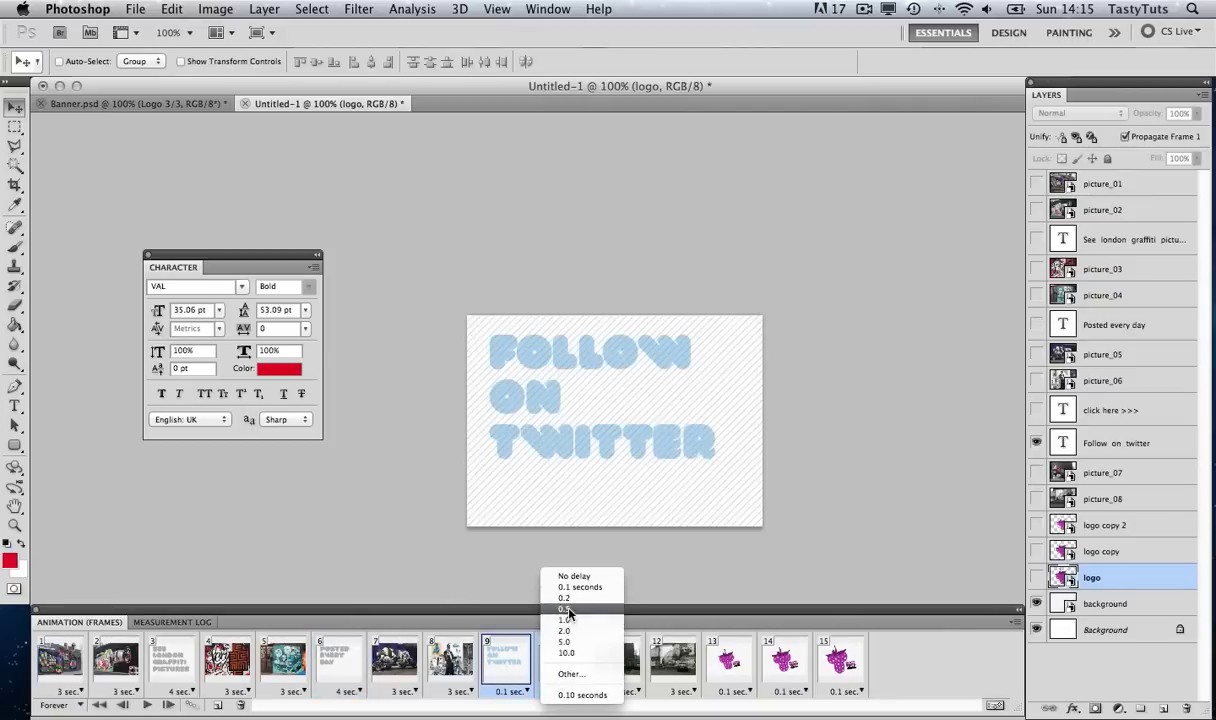
click(569, 674)
text(4)
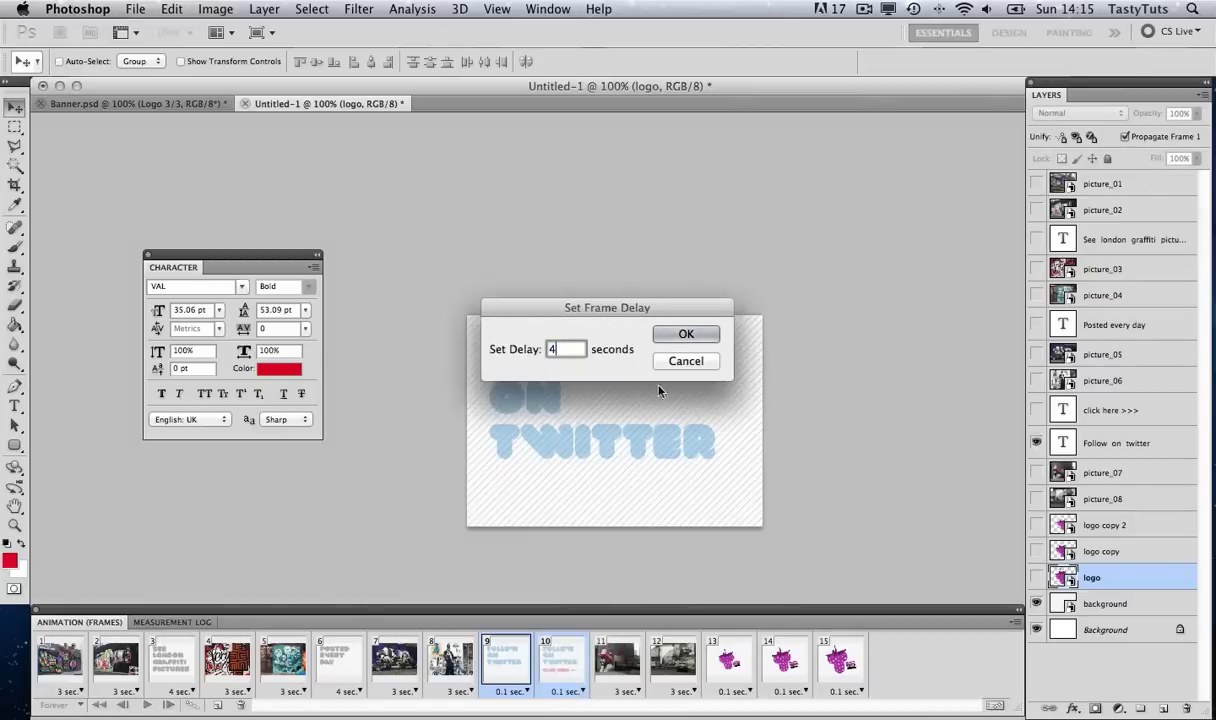
click(688, 334)
click(485, 634)
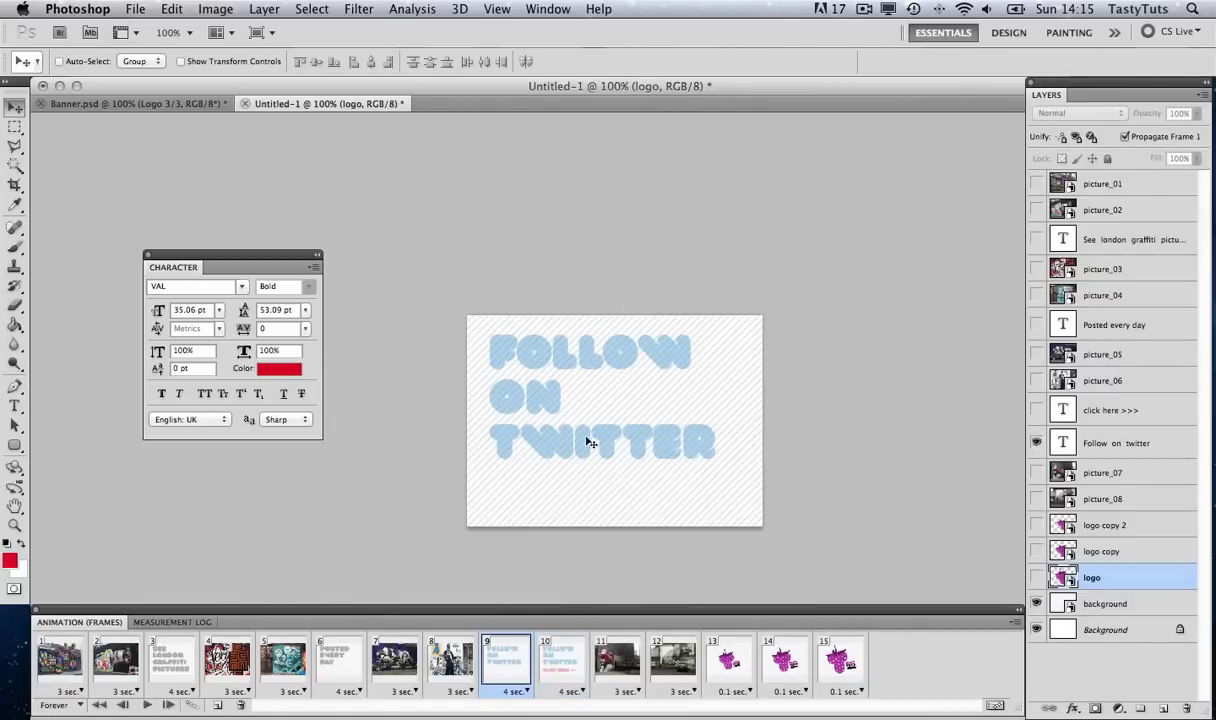
click(499, 692)
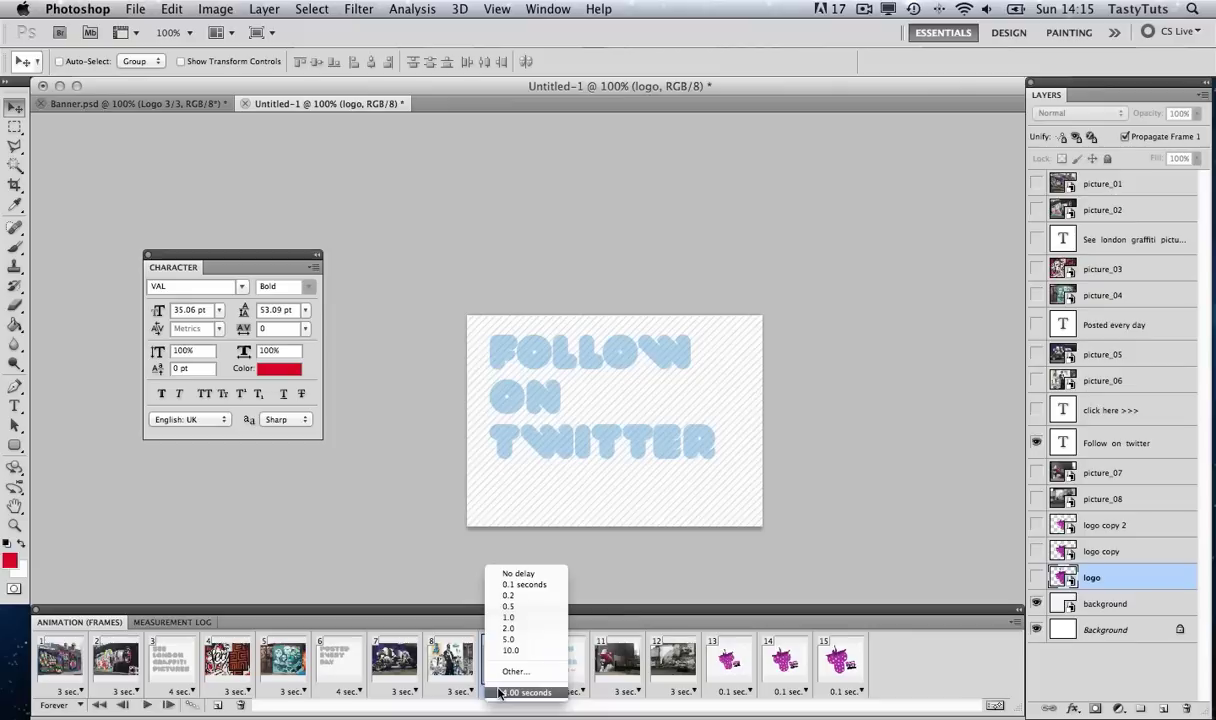
click(509, 617)
Step: Give the final logo frame 15 a 4-second delay
click(562, 658)
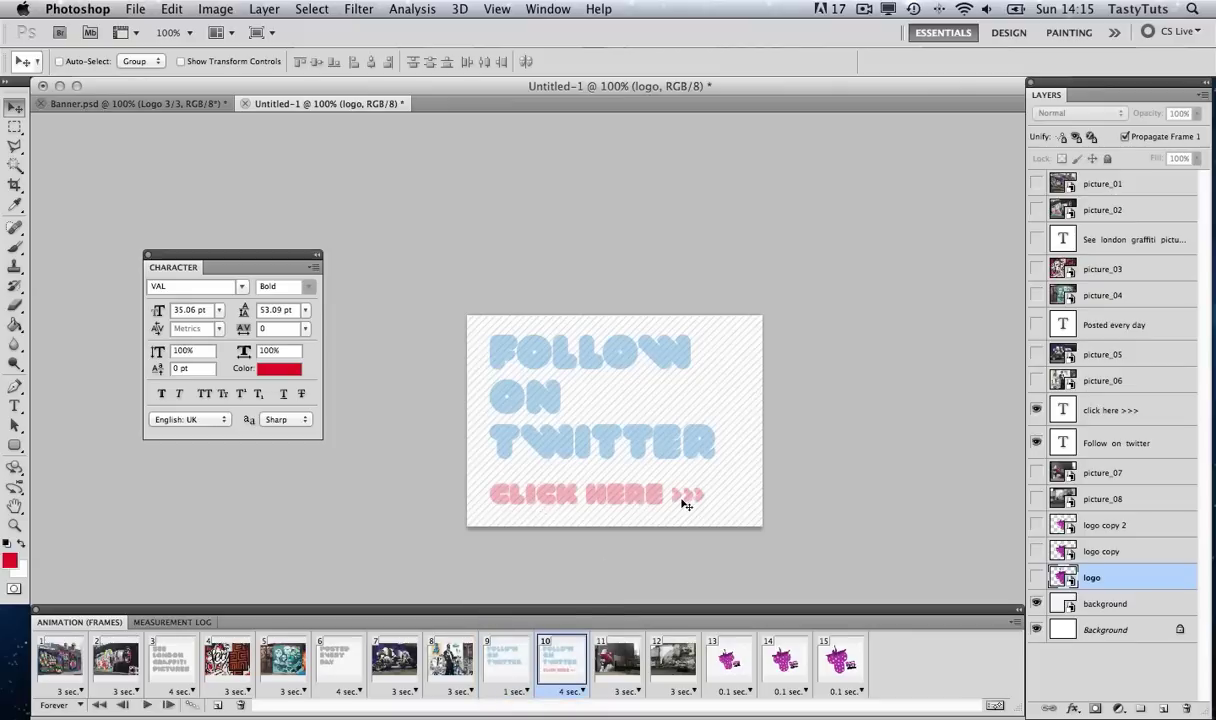
click(728, 658)
click(668, 660)
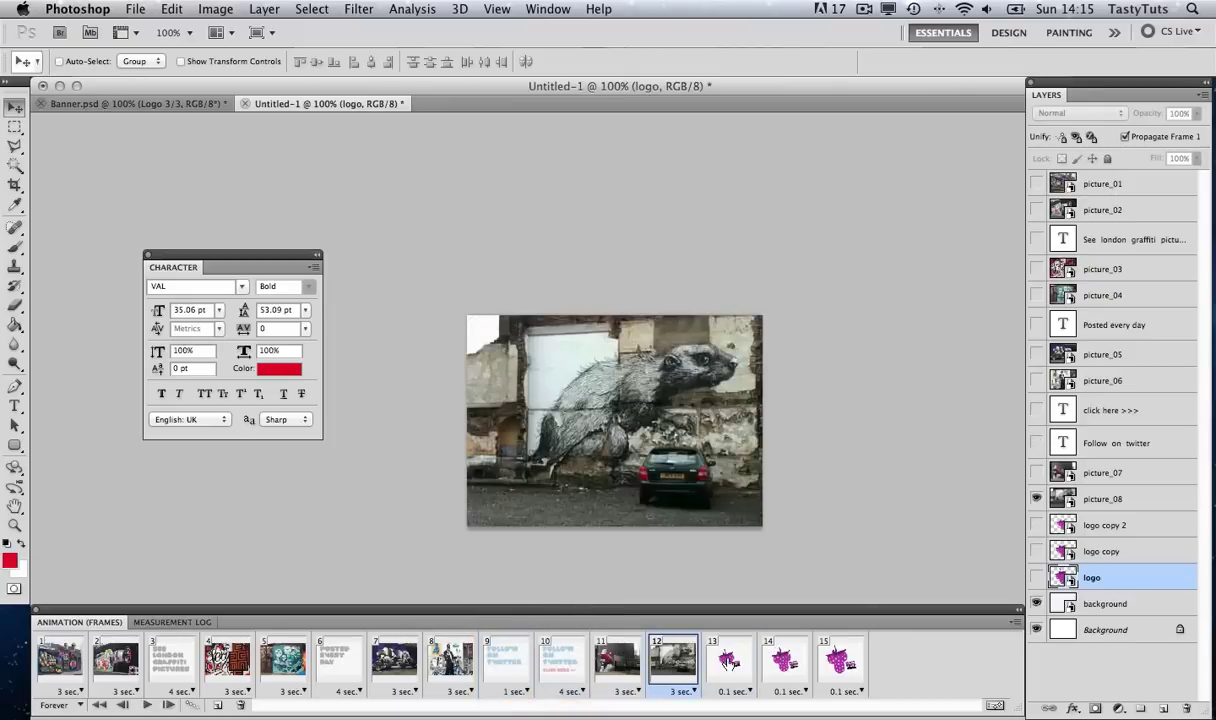
click(728, 660)
click(783, 660)
click(838, 662)
click(840, 692)
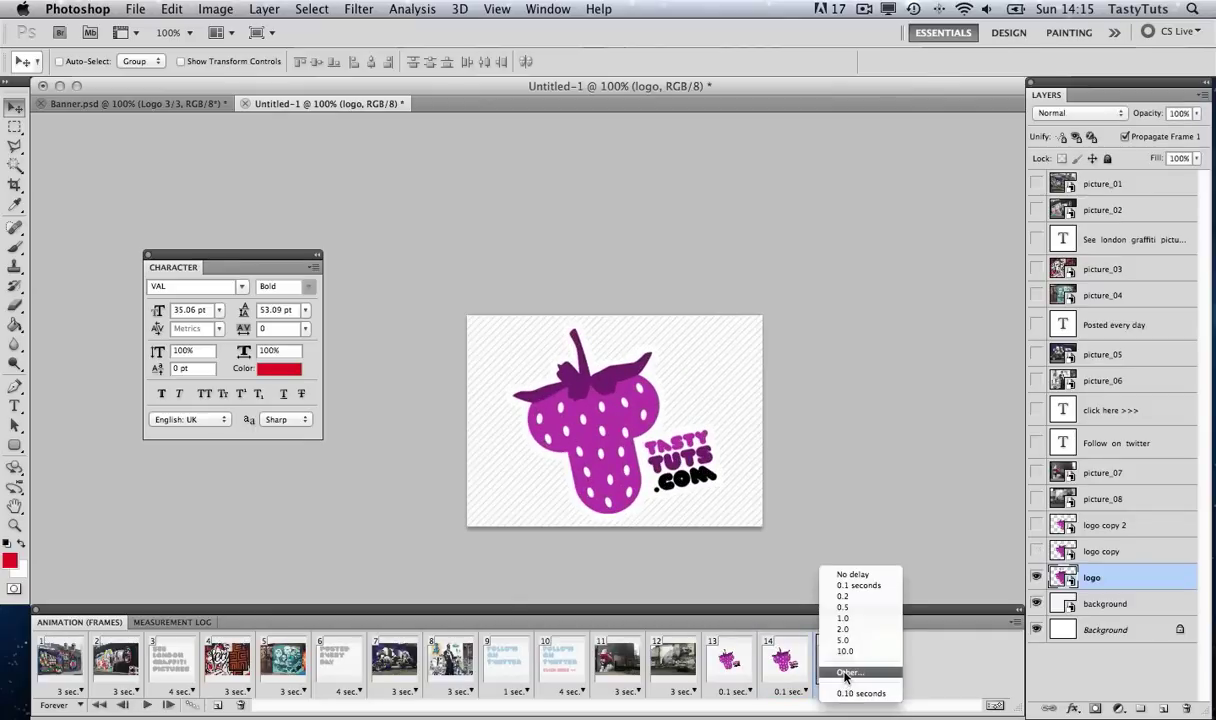
click(845, 675)
text(4)
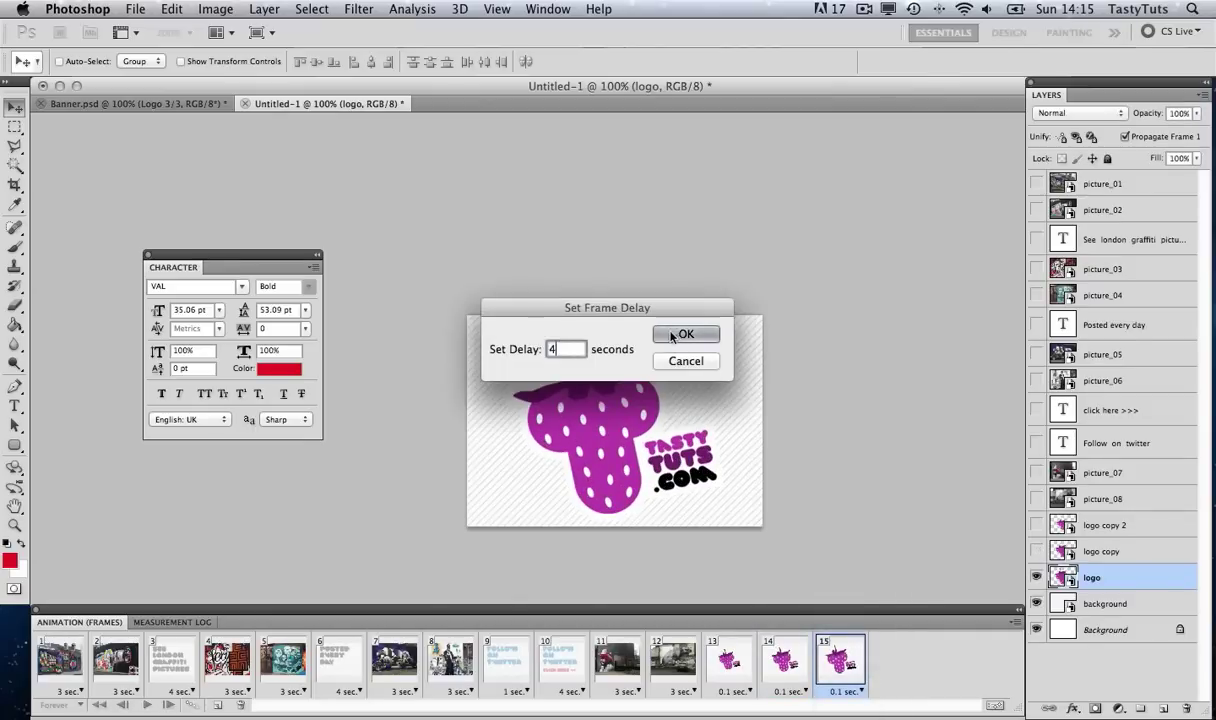
click(673, 336)
Step: Set logo frames 13–14 to No delay
click(722, 660)
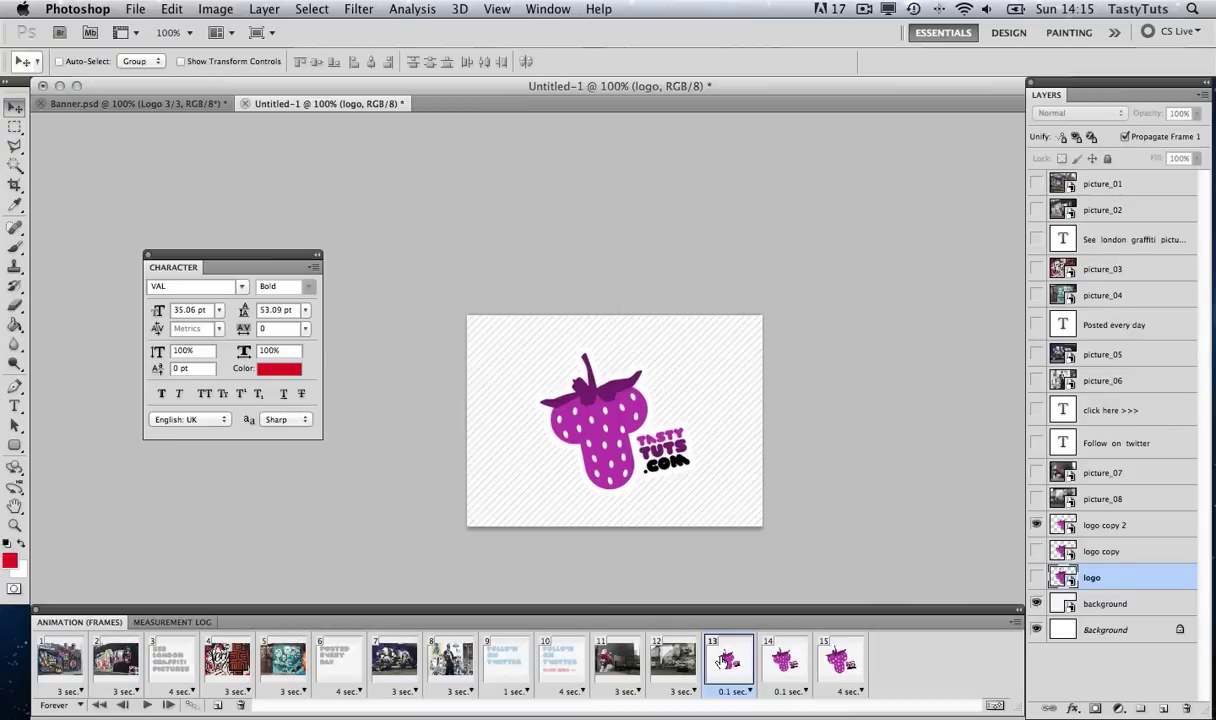
click(790, 691)
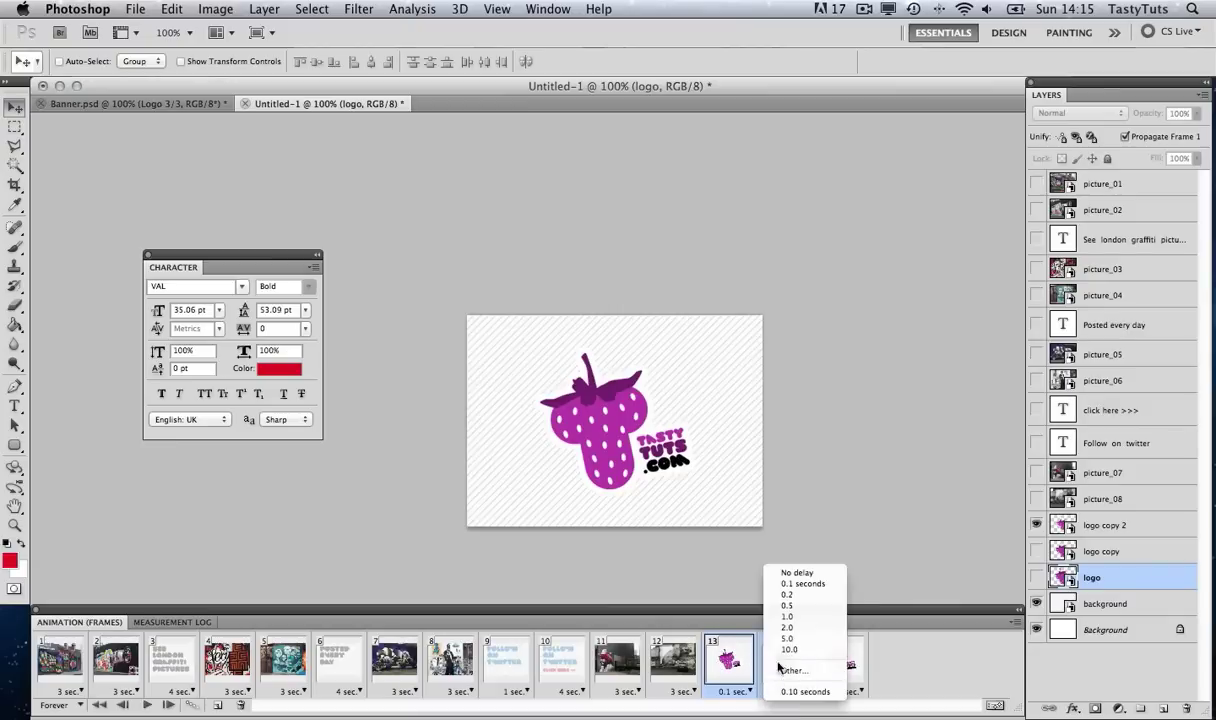
click(786, 577)
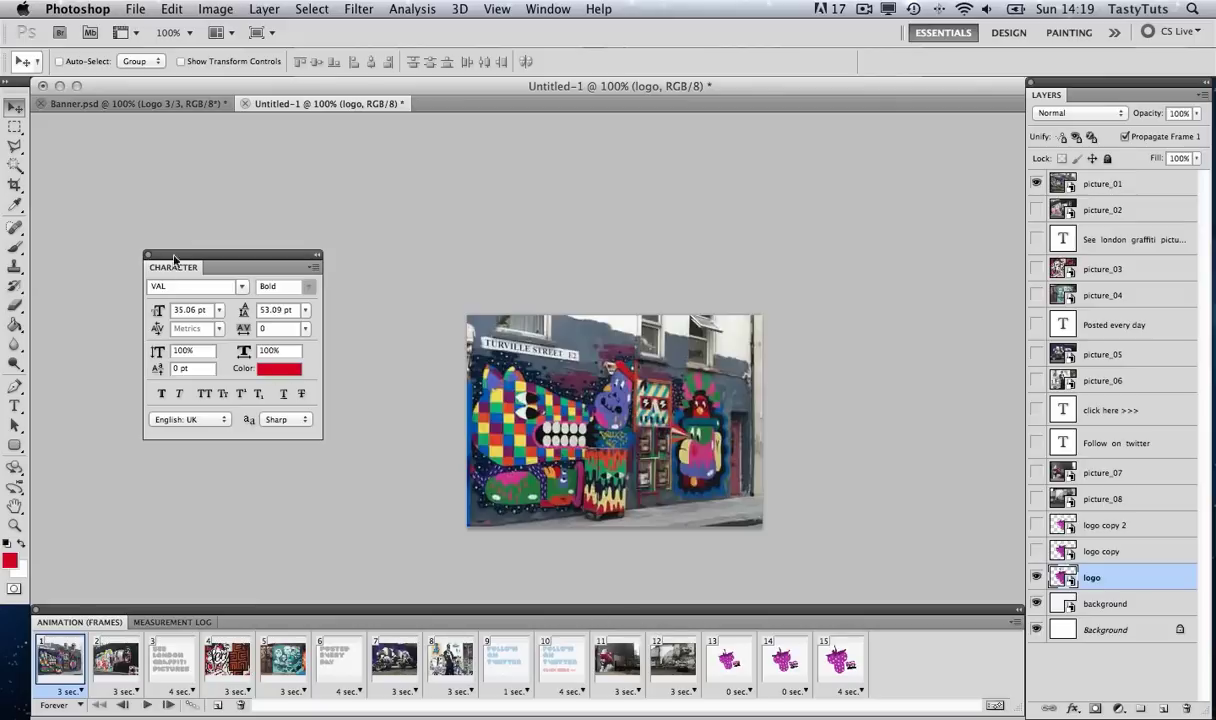
Step: In Save for Web & Devices, keep GIF format with 128 colours
click(135, 9)
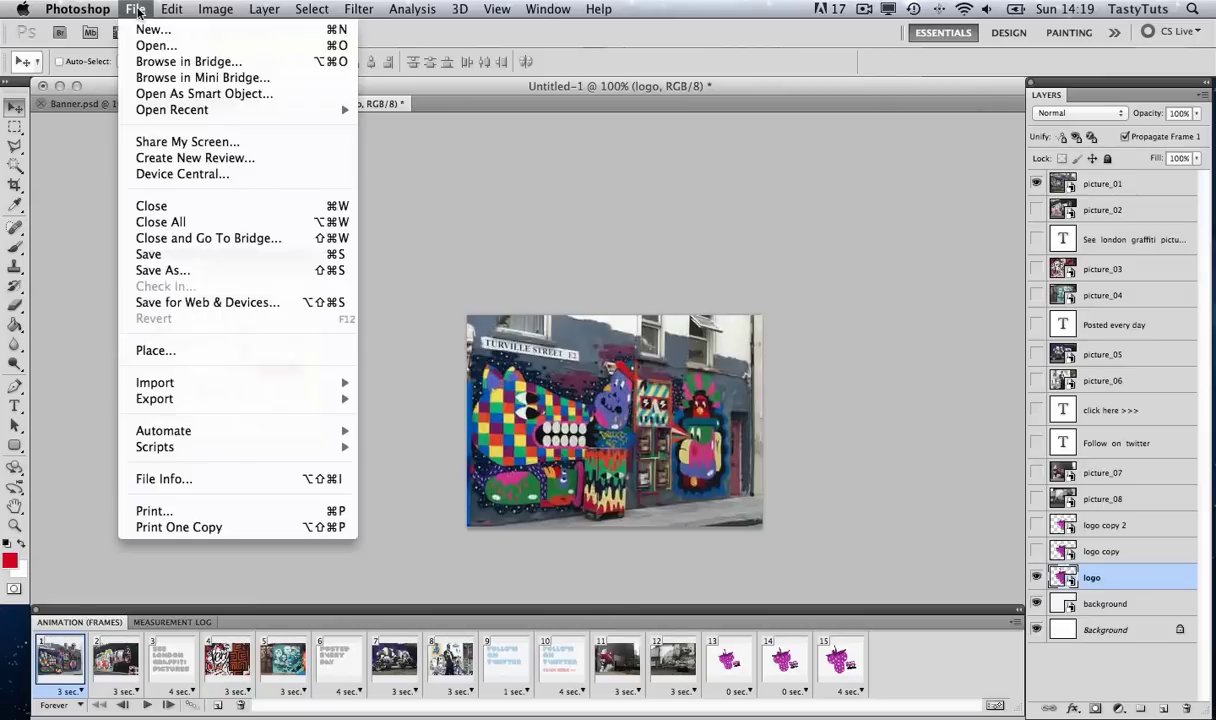
click(237, 310)
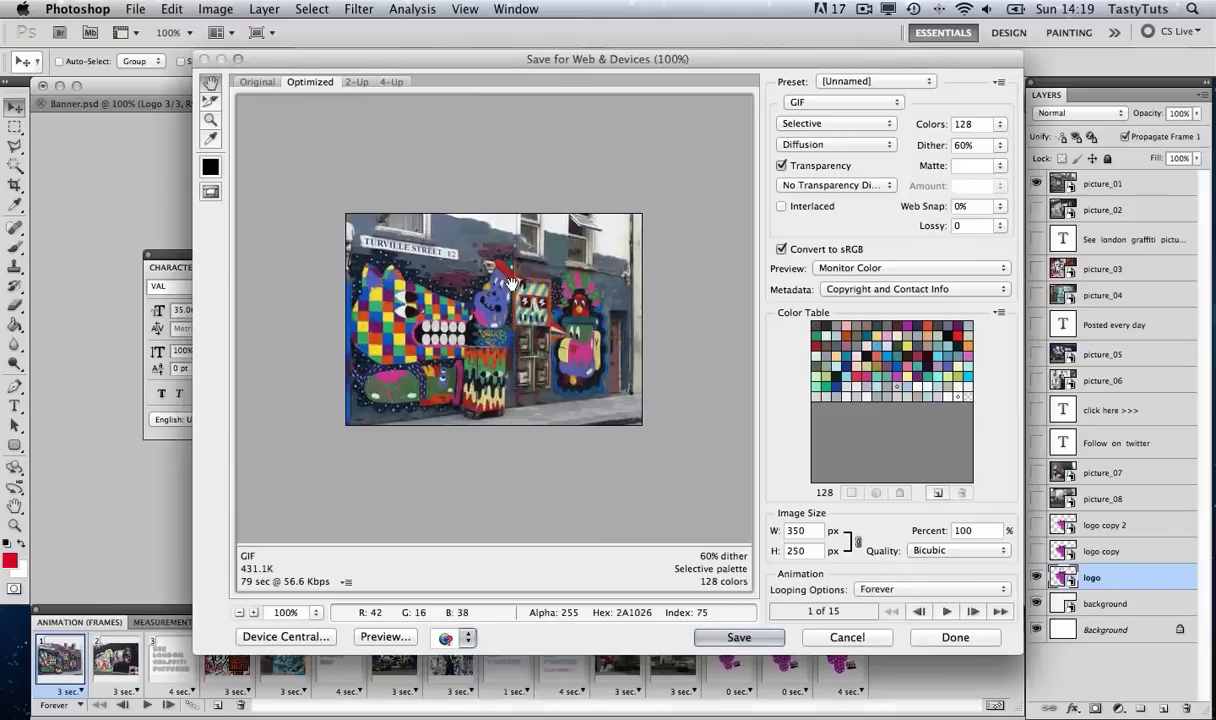
drag(586, 65, 530, 110)
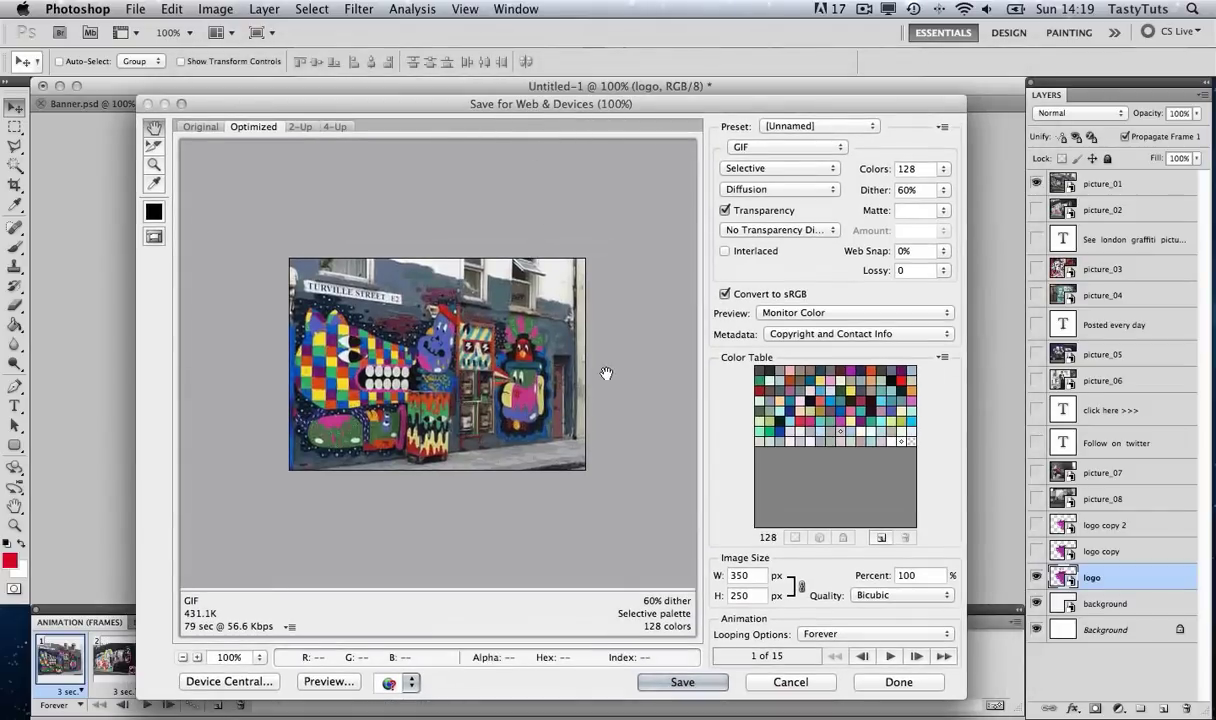
click(834, 149)
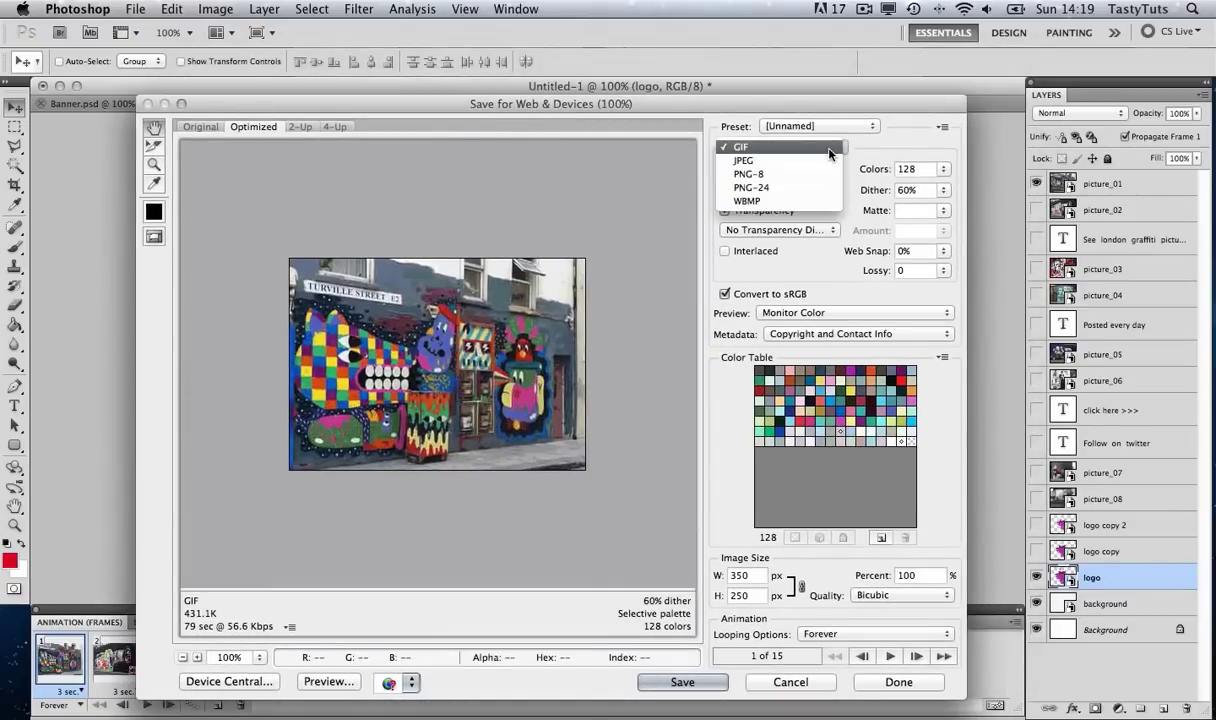
click(761, 150)
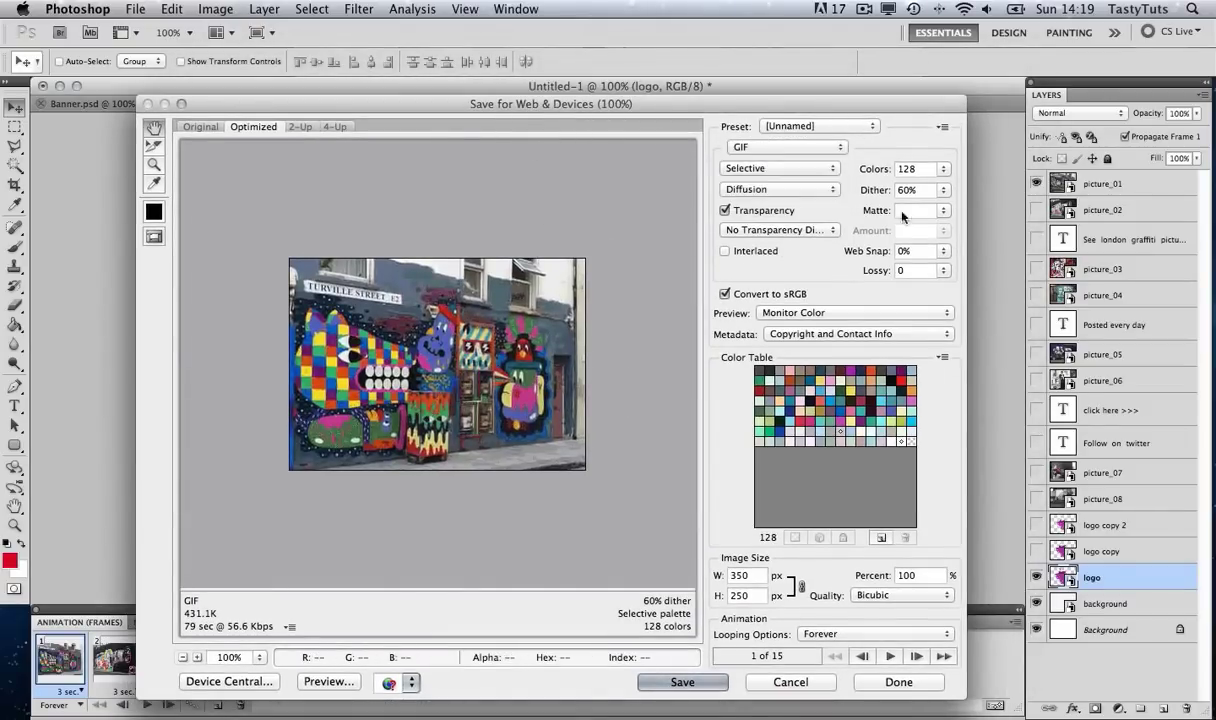
click(943, 170)
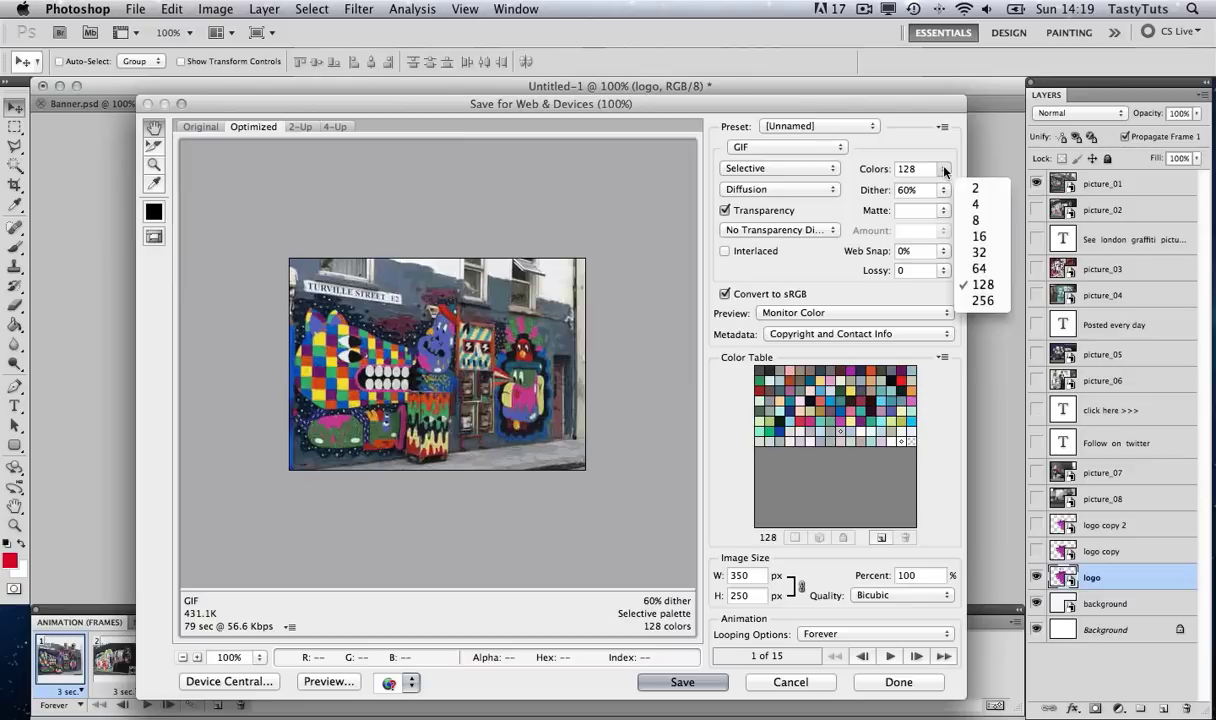
click(984, 286)
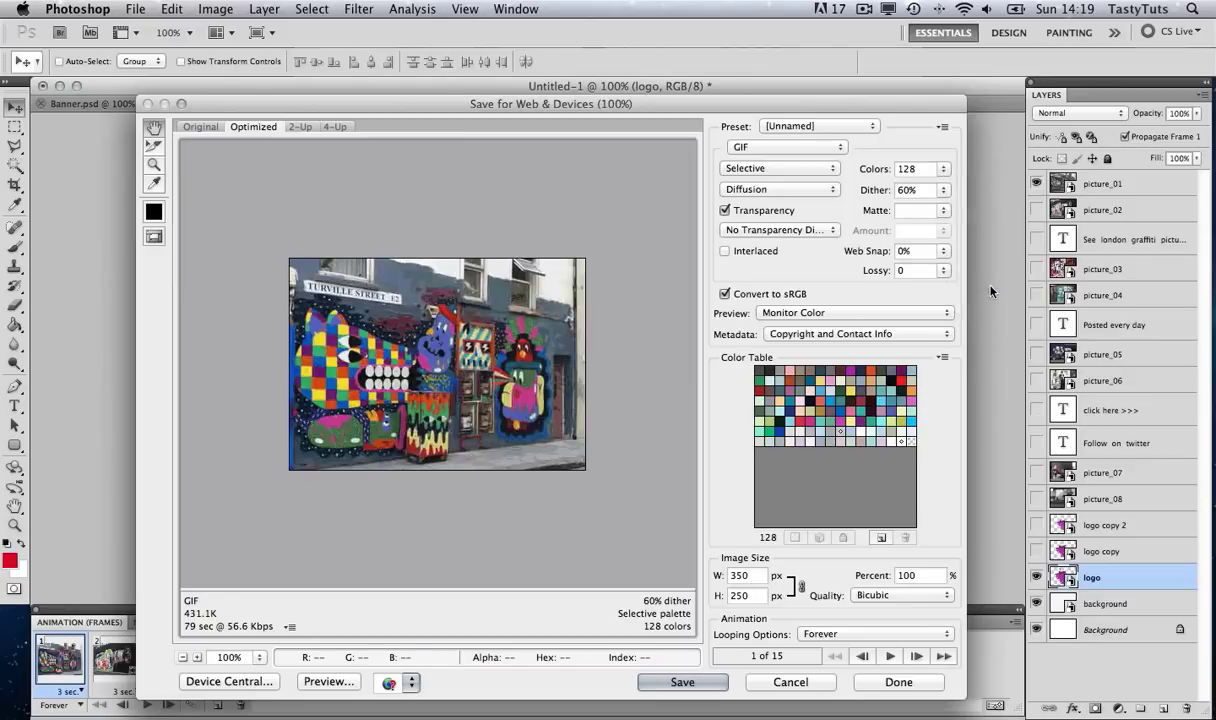
Step: Save the optimised GIF to the Desktop as Banner.gif
click(712, 682)
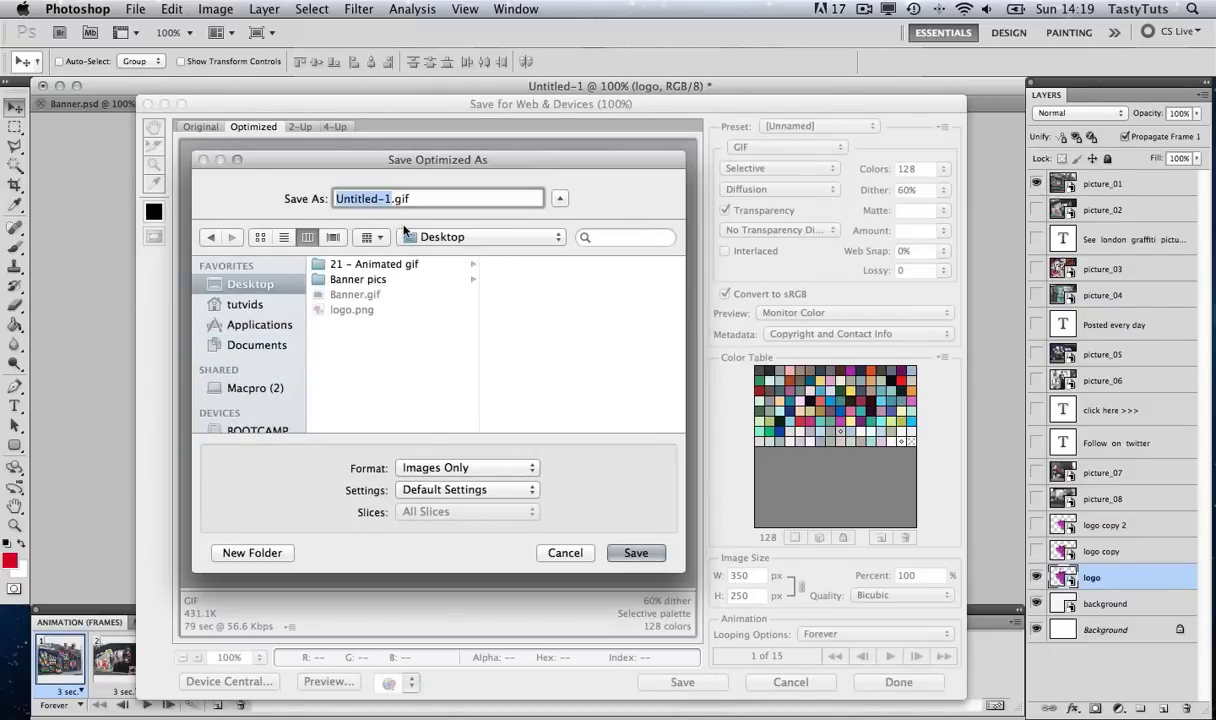
text(Banner)
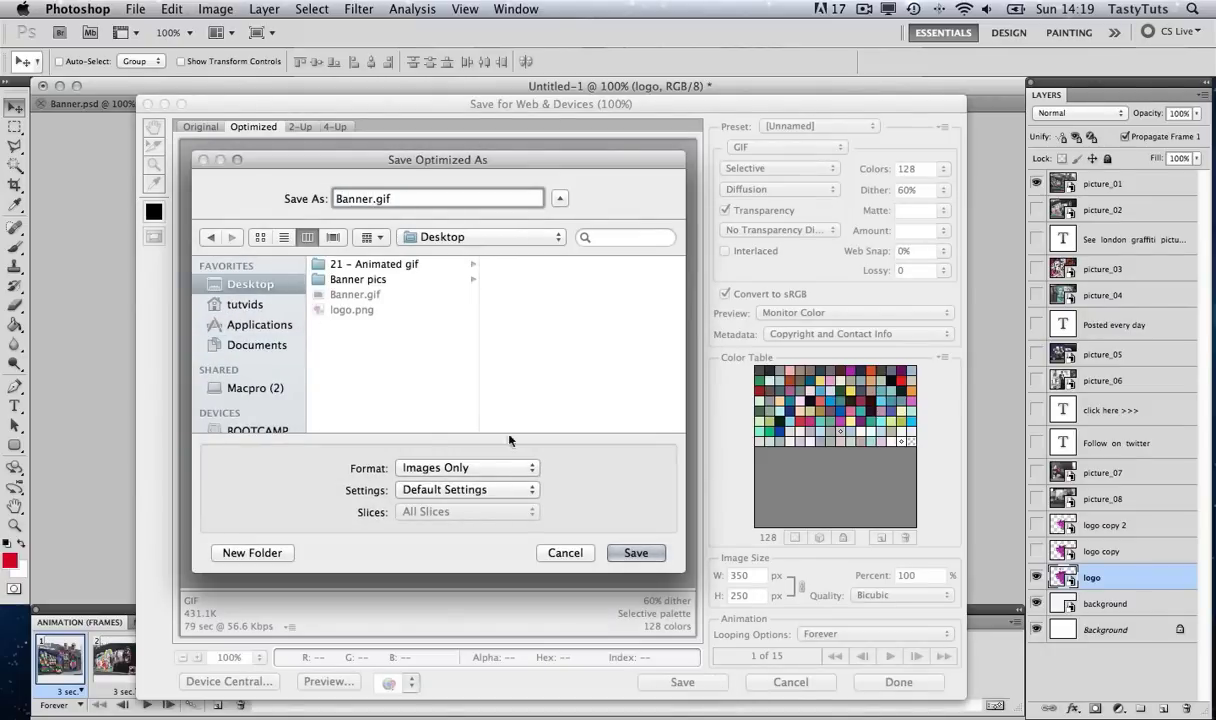
click(634, 552)
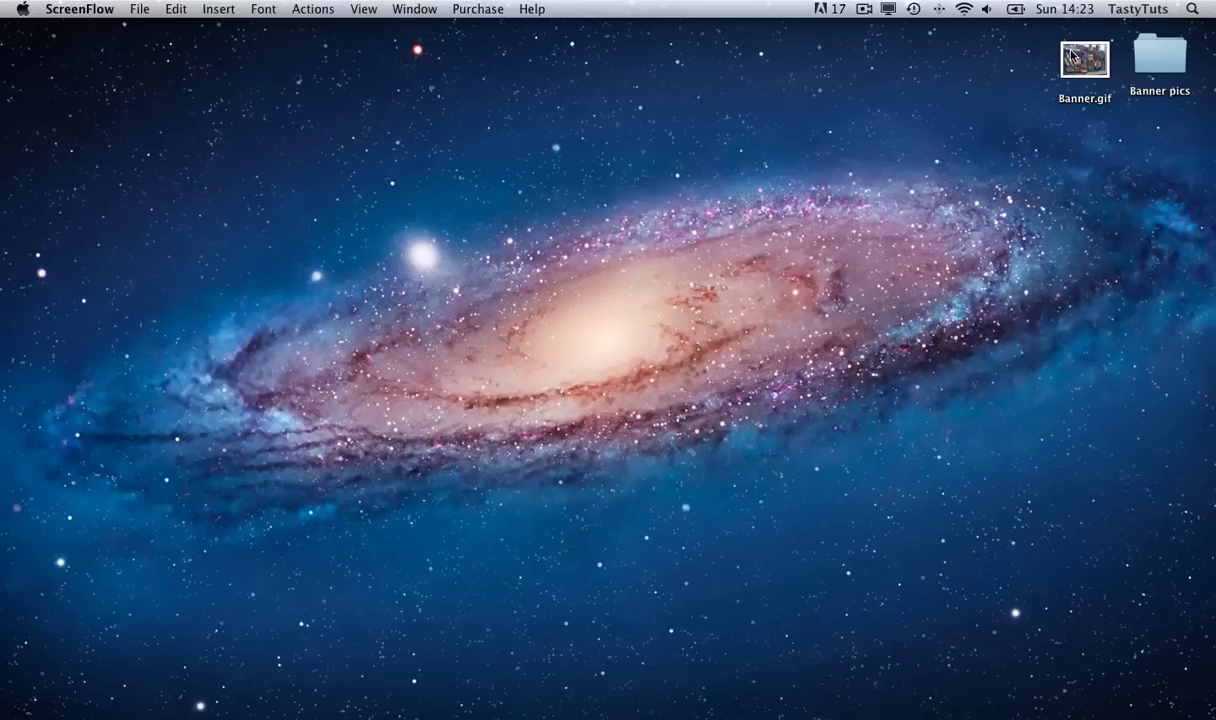
Step: Quick Look Banner.gif on the desktop to watch the animation play
click(1075, 58)
key(space)
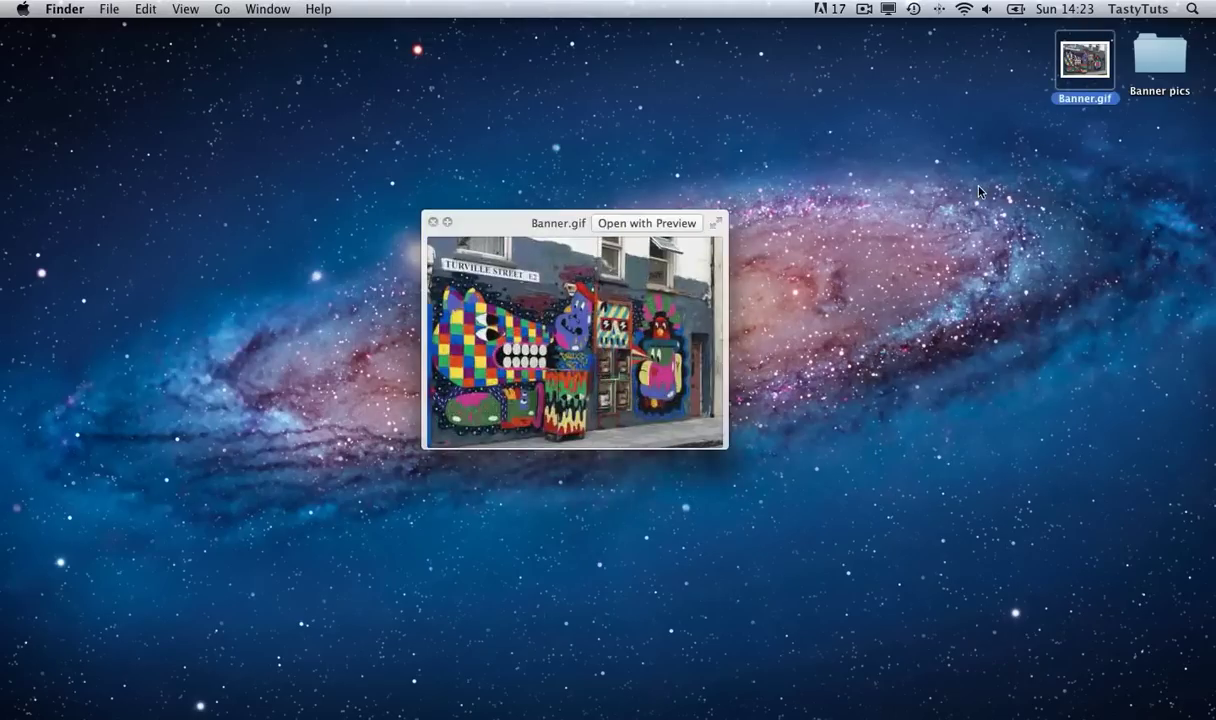